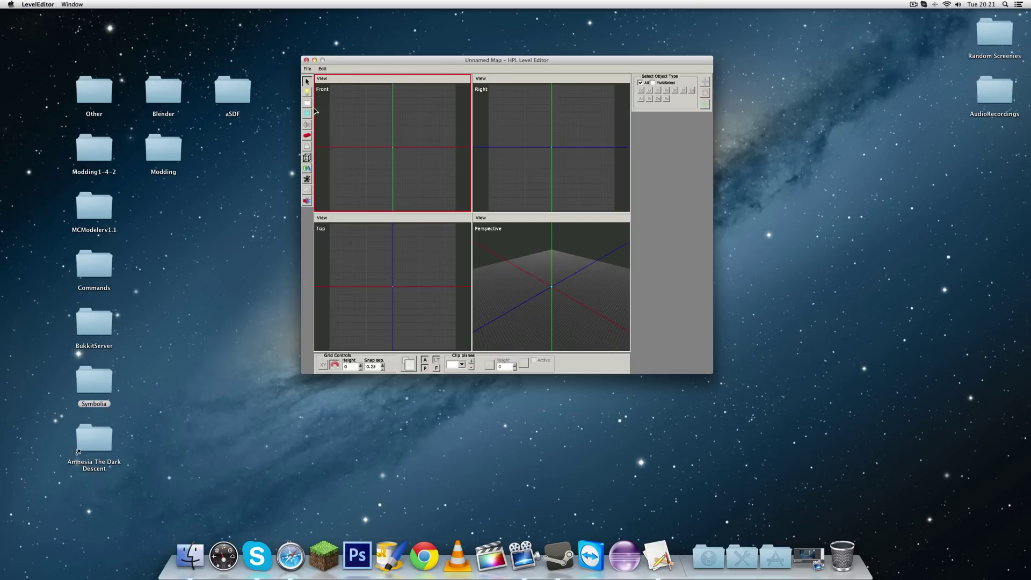
Look over the Front, Right, Top and Perspective viewports of the empty map, making each one active in turn
drag(408, 60, 407, 46)
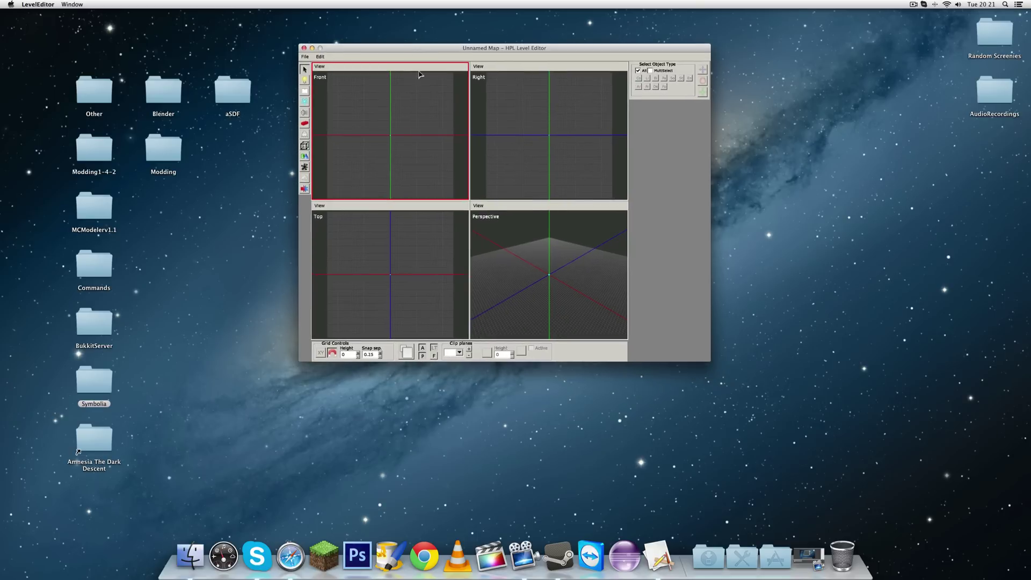
click(281, 316)
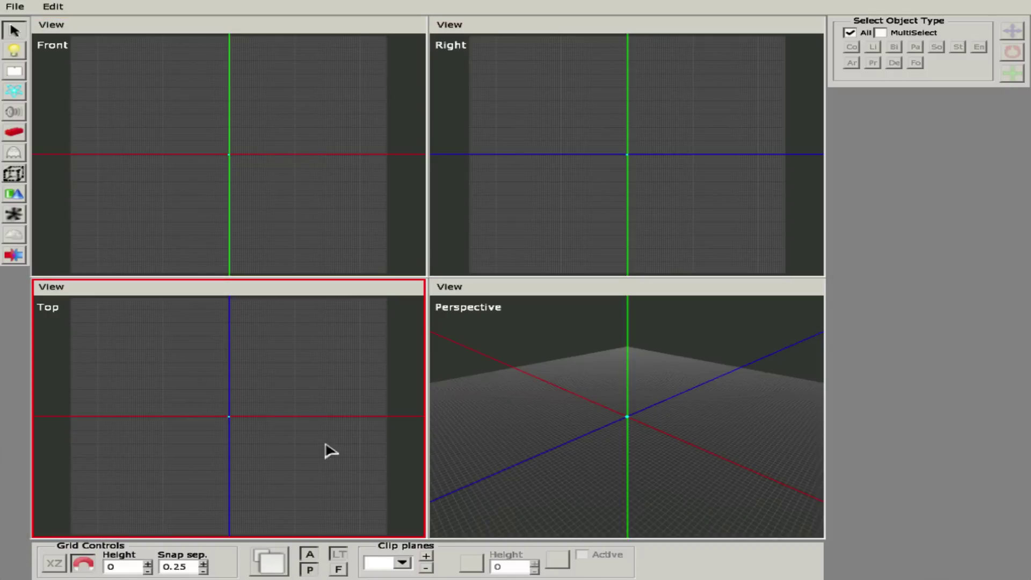
click(460, 207)
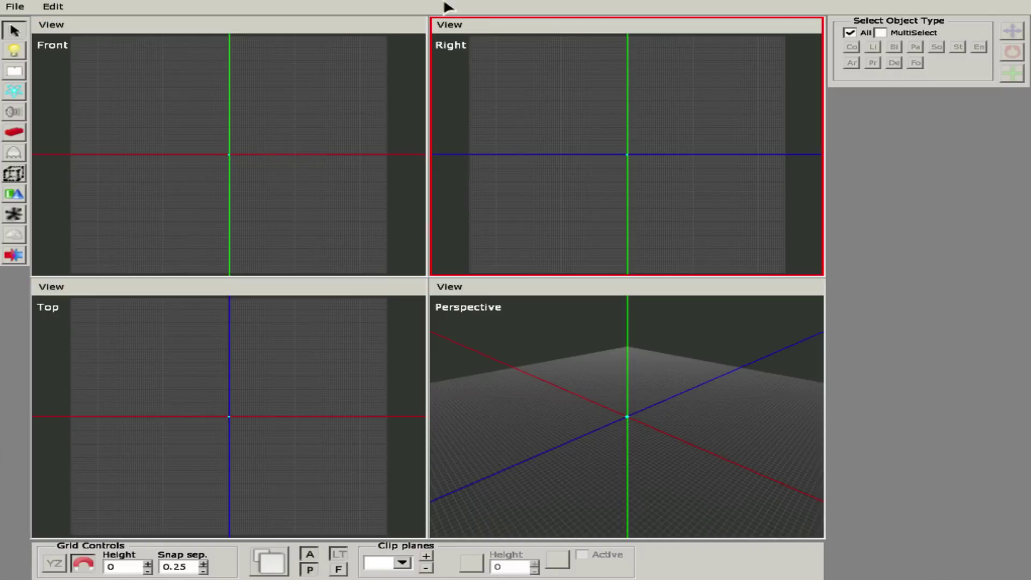
click(489, 341)
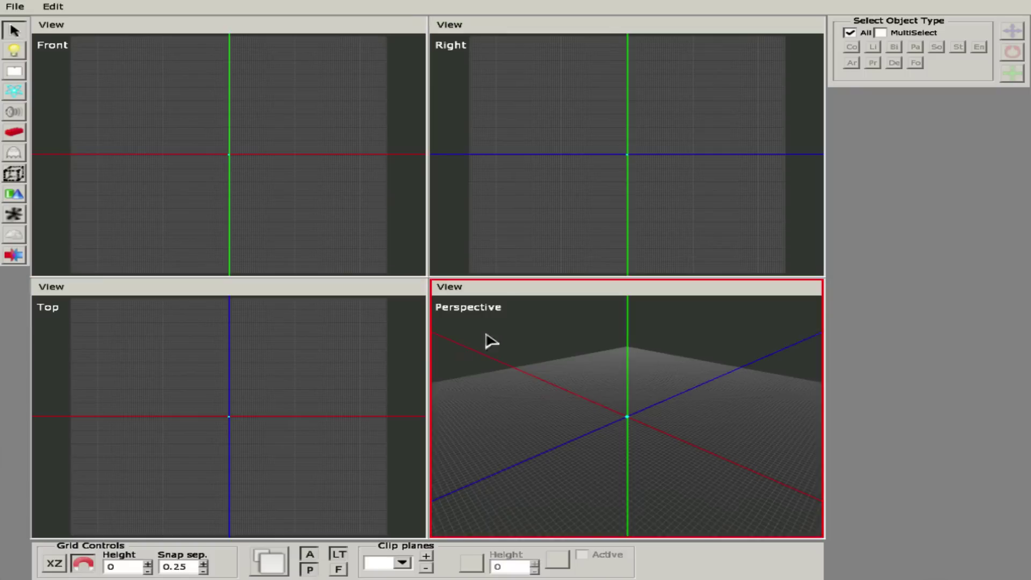
click(354, 273)
click(369, 311)
click(337, 228)
click(320, 340)
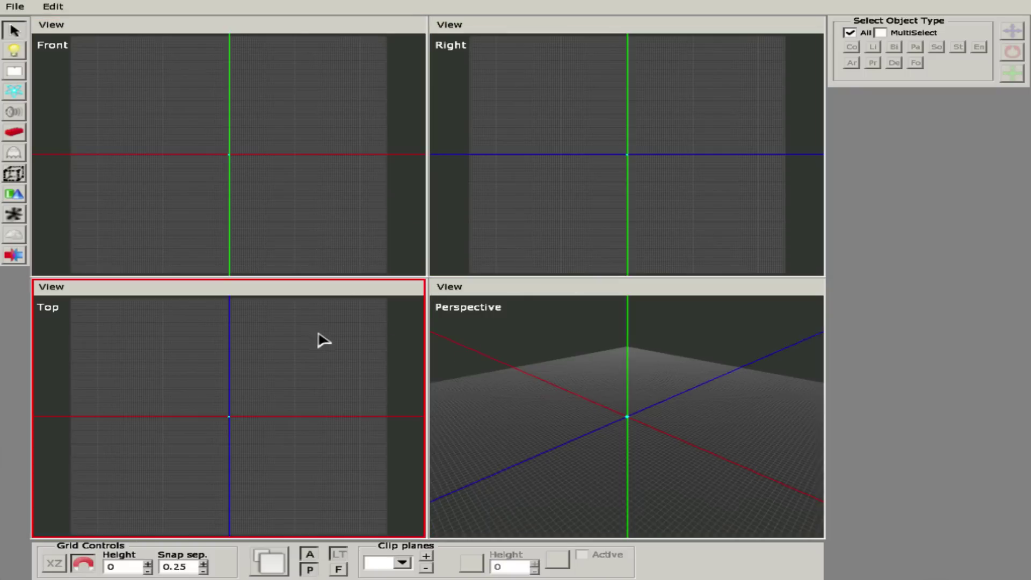
click(475, 252)
click(392, 230)
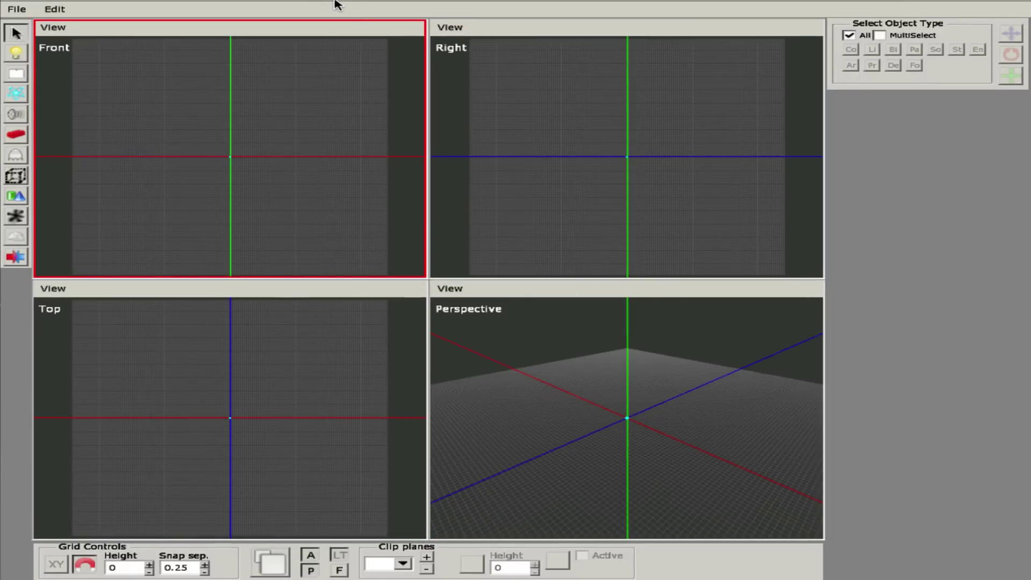
click(474, 76)
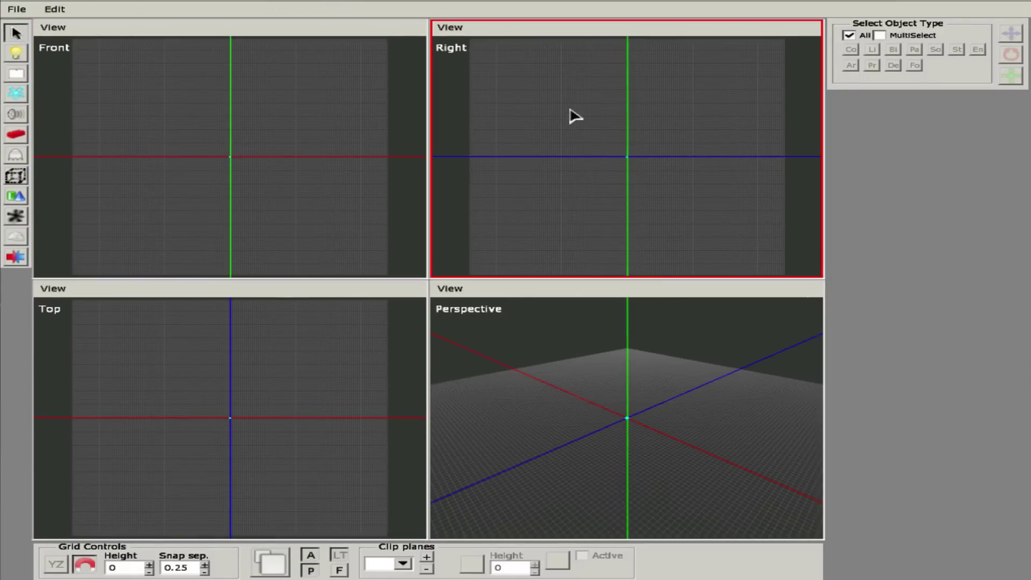
click(240, 376)
click(334, 150)
click(594, 431)
click(65, 43)
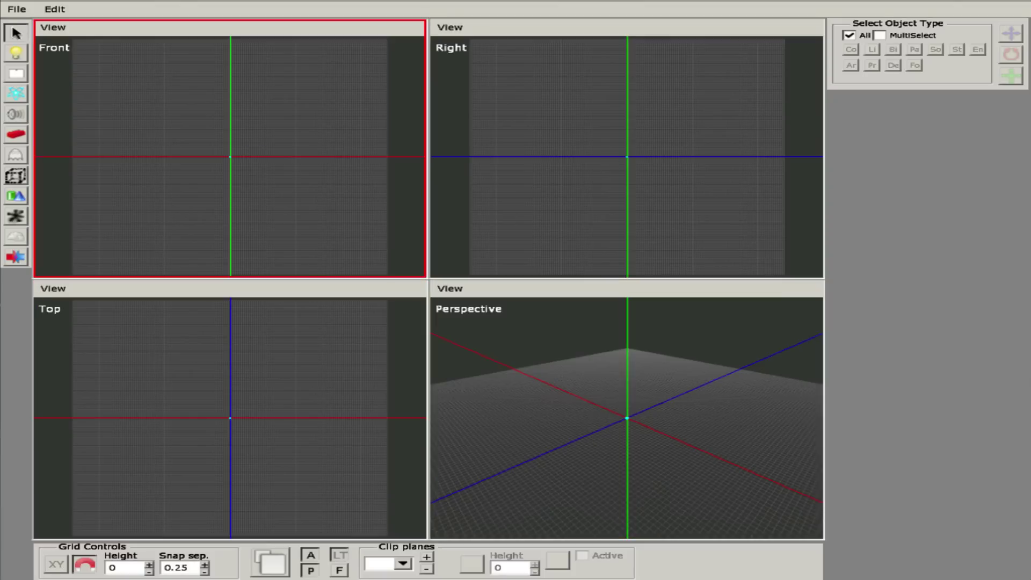
click(516, 59)
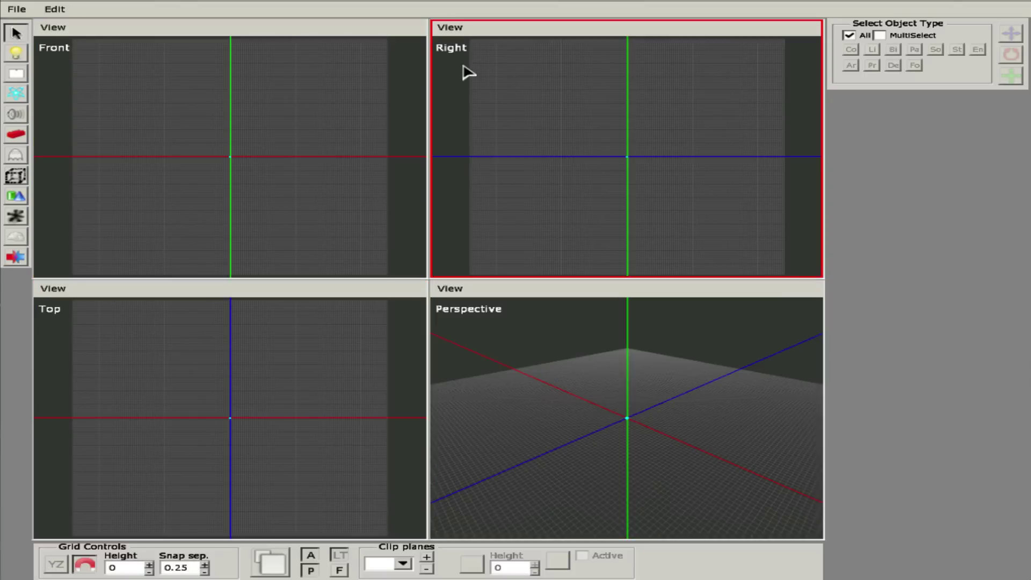
click(71, 362)
click(568, 311)
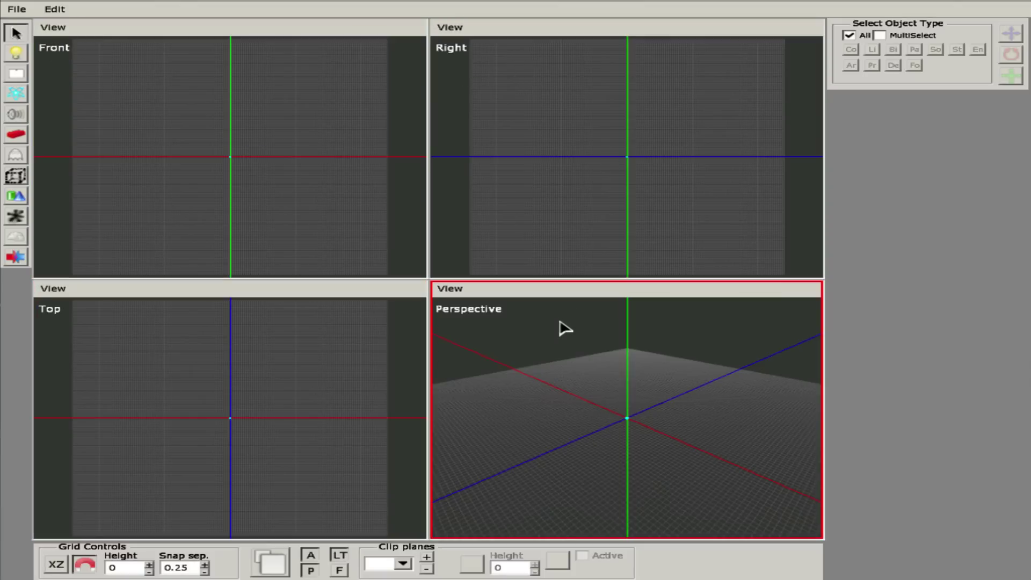
click(534, 112)
click(253, 389)
click(530, 131)
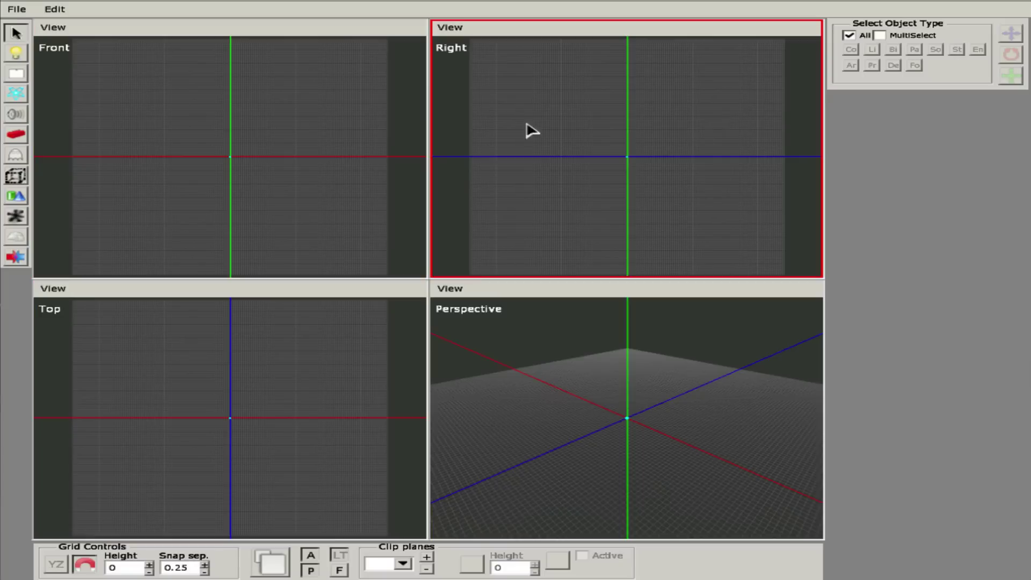
click(627, 468)
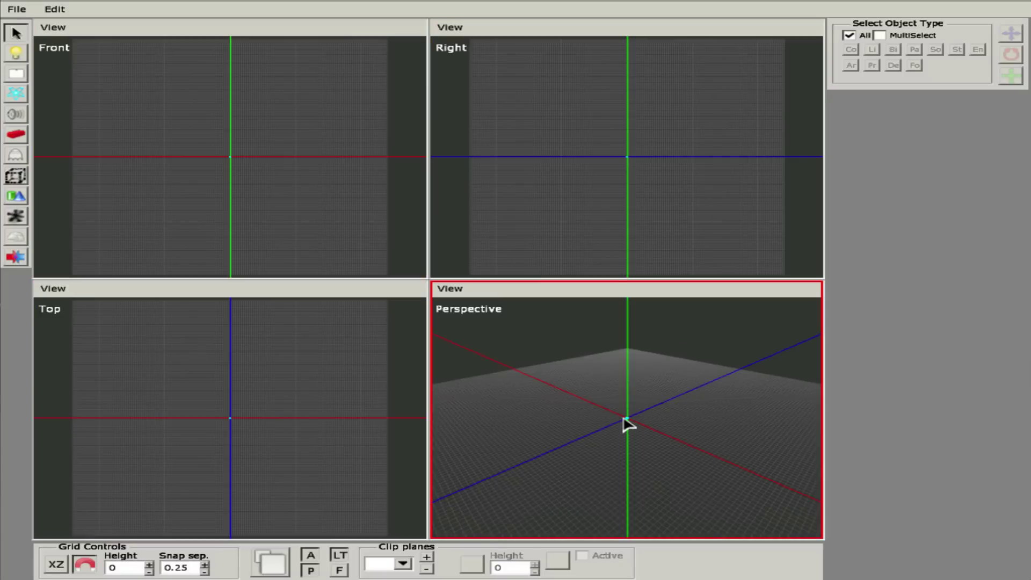
click(389, 302)
click(474, 305)
click(513, 115)
click(115, 428)
click(647, 150)
Enlarge the Perspective viewport, restore the four-view layout and make the Front, Top and Right viewports active in turn
click(279, 566)
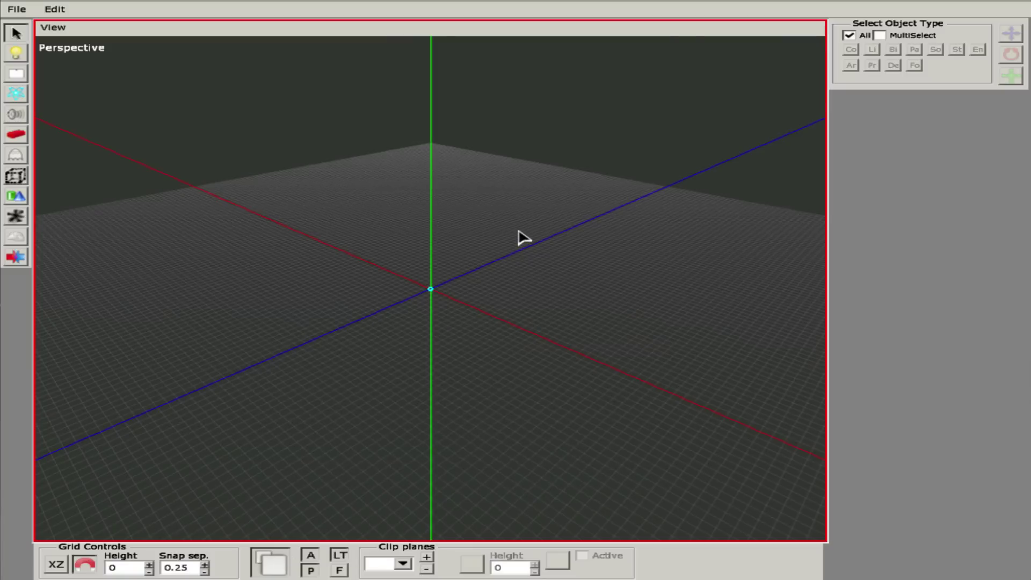
click(274, 563)
click(485, 168)
click(302, 177)
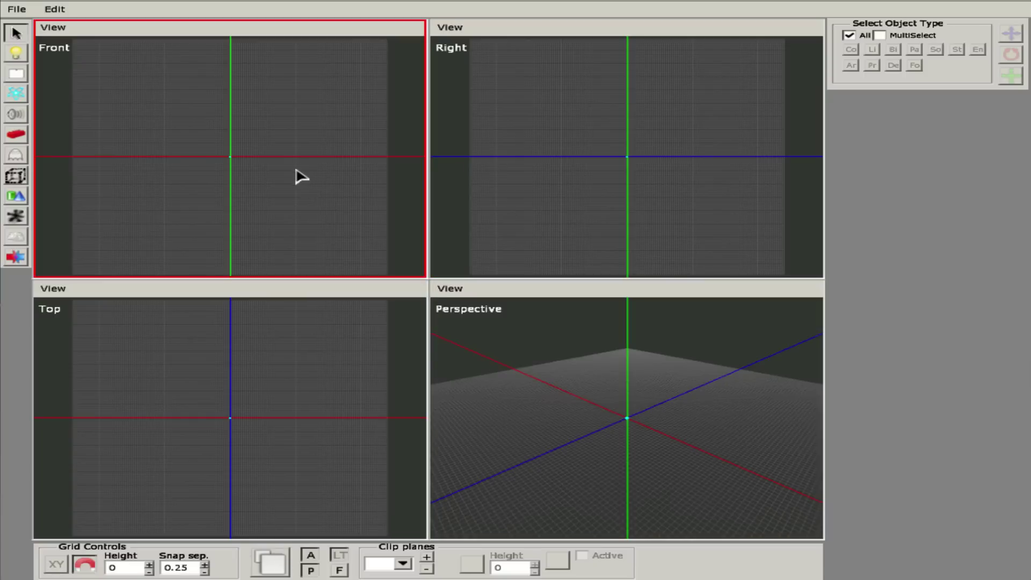
click(307, 312)
click(579, 193)
click(367, 197)
click(369, 414)
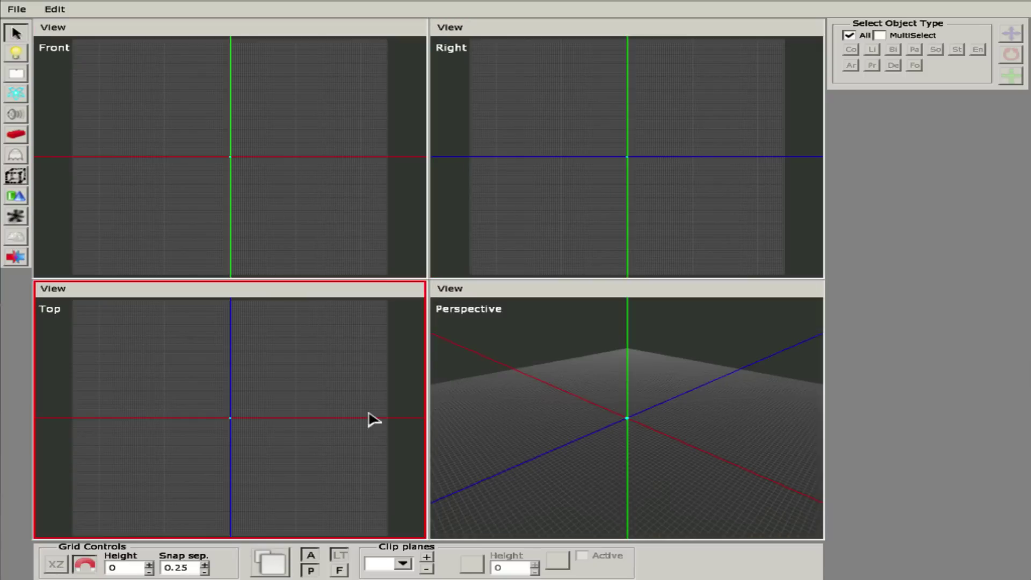
click(356, 234)
click(573, 219)
click(412, 208)
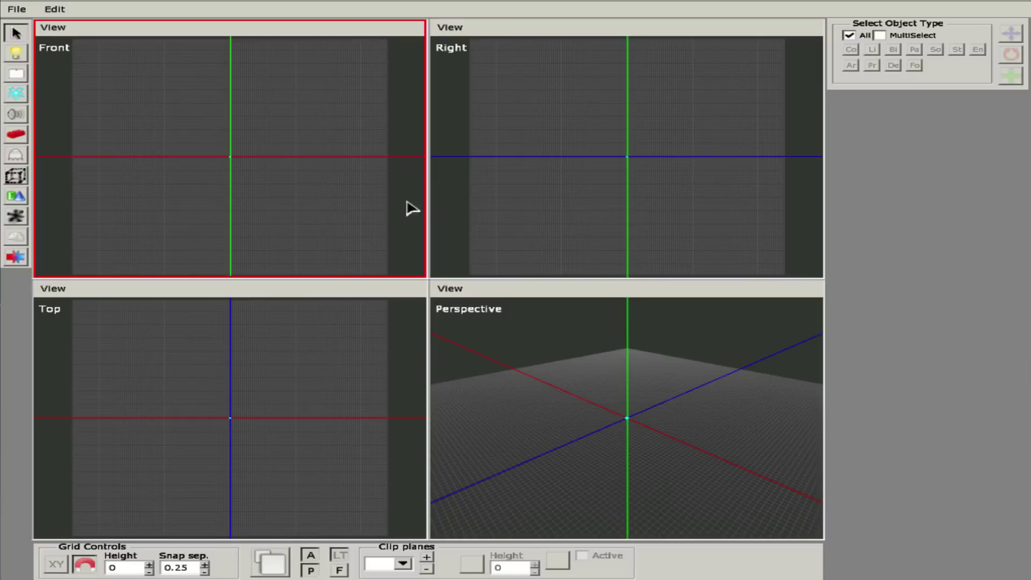
Maximize and restore the Perspective, Right and Front viewports one after another
double_click(546, 374)
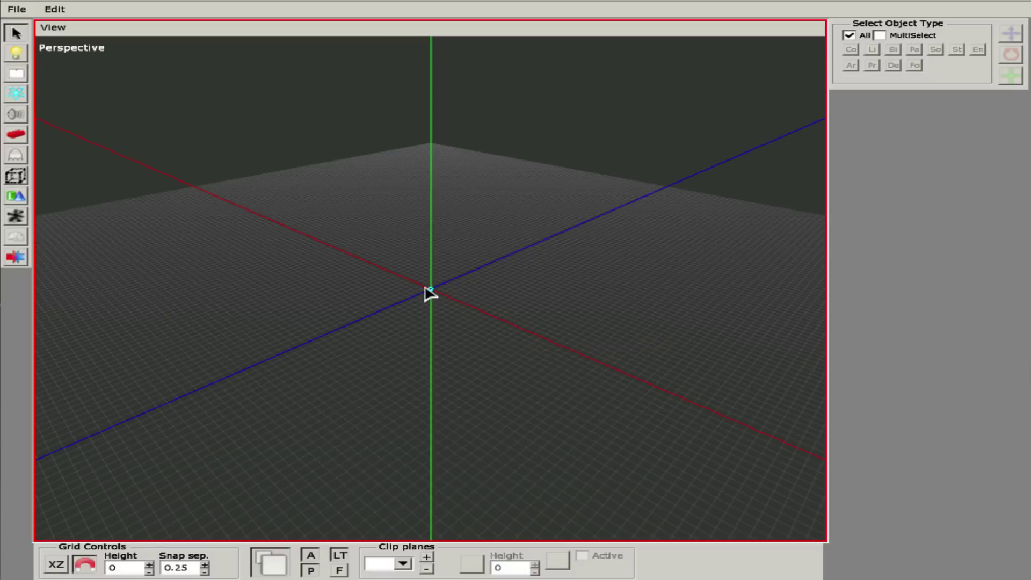
double_click(486, 225)
click(214, 355)
double_click(526, 173)
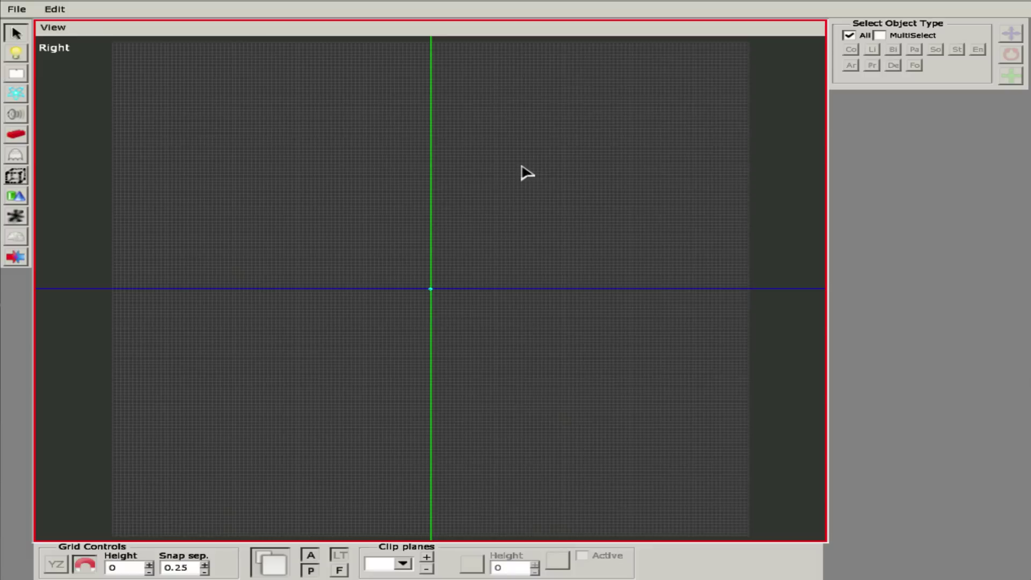
double_click(452, 194)
double_click(299, 172)
double_click(304, 178)
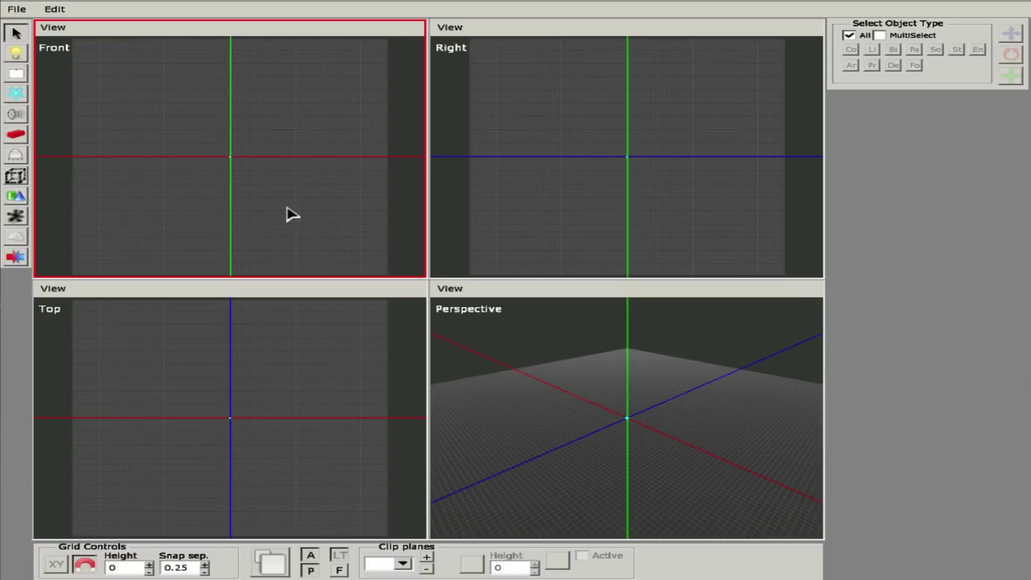
Switch the Perspective, Right and Top viewports repeatedly between full size and the four-view layout
key(space)
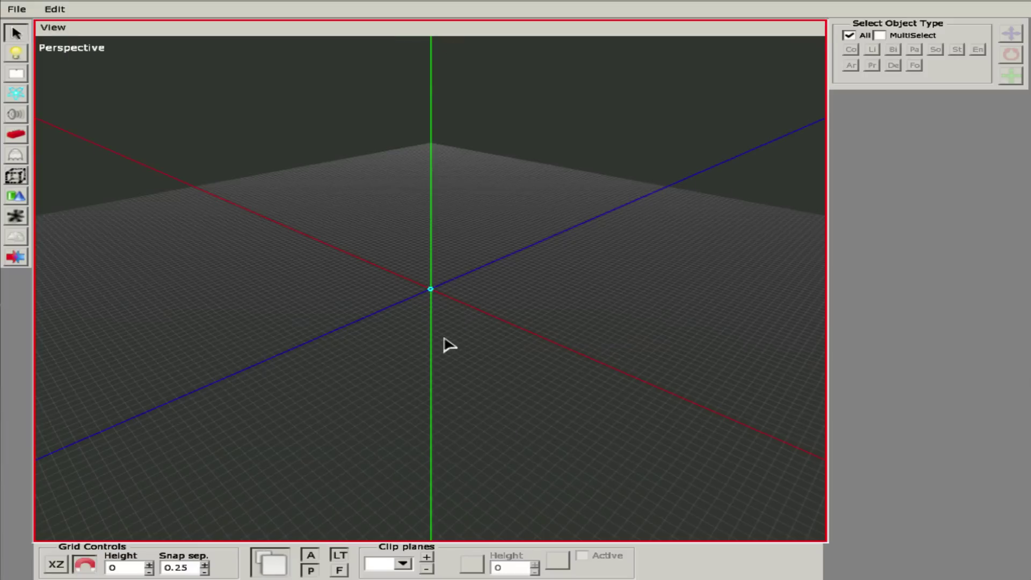
double_click(517, 313)
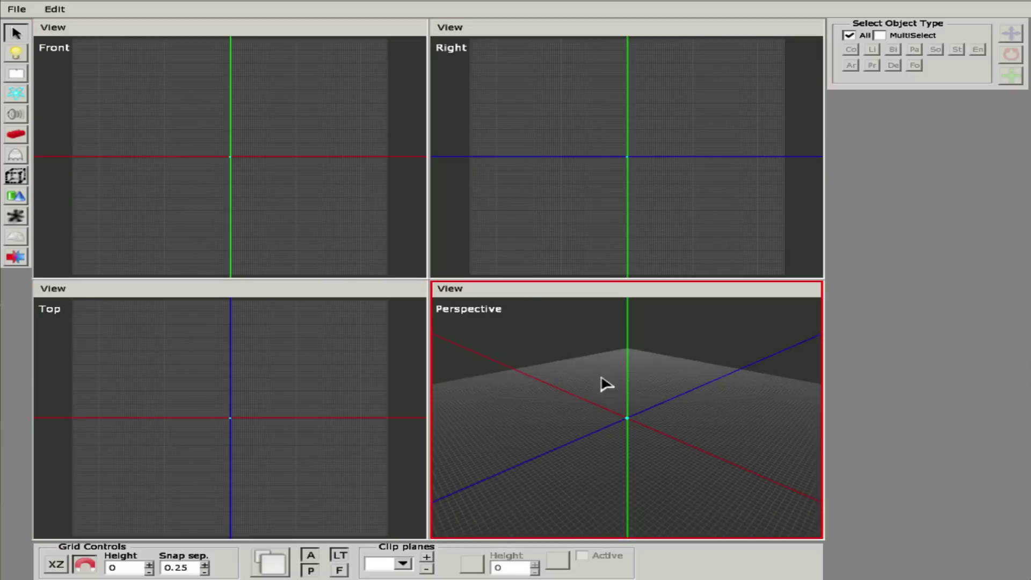
key(space)
key(space)
key(space)
key(space)
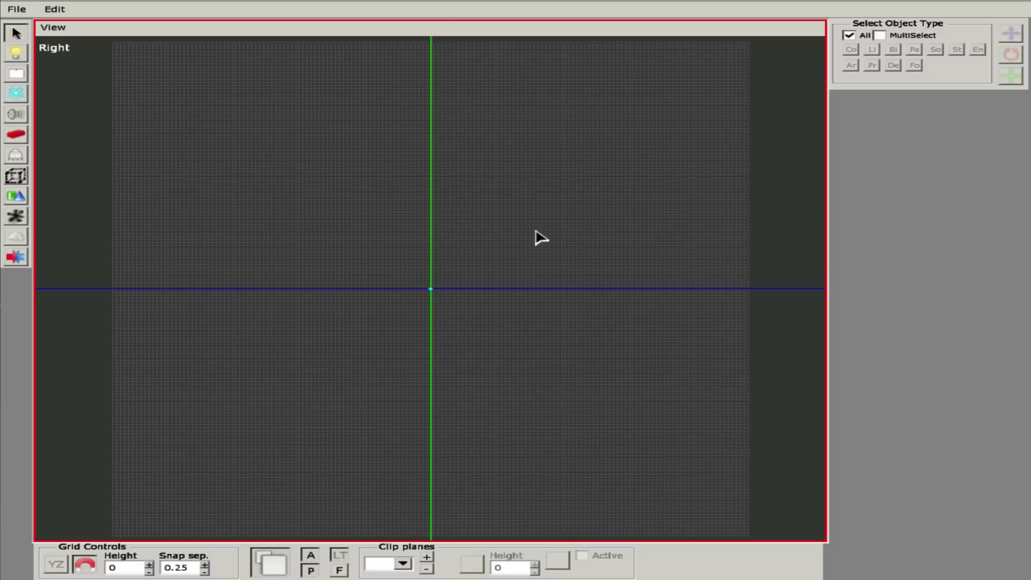
key(space)
key(space)
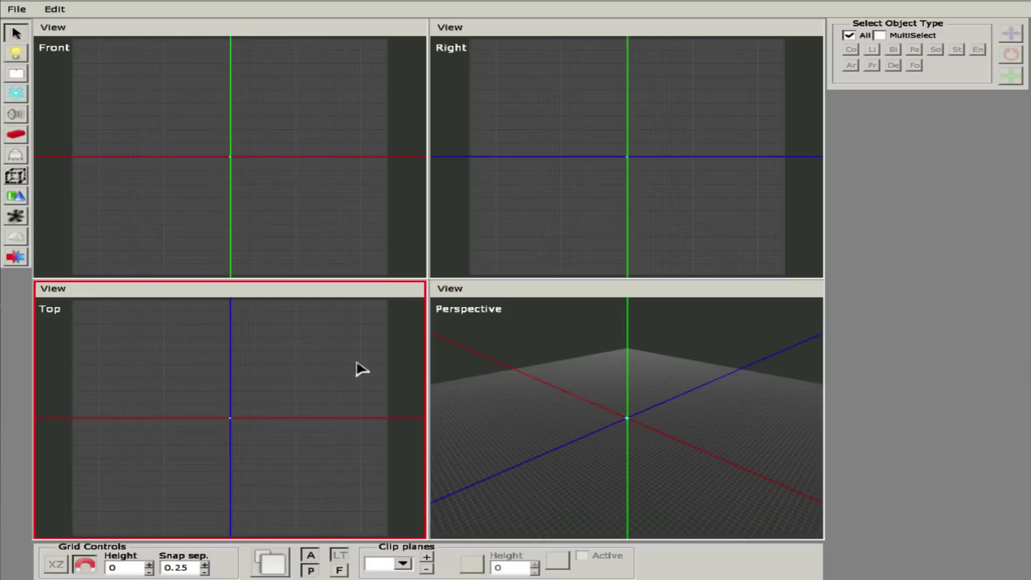
key(space)
key(space)
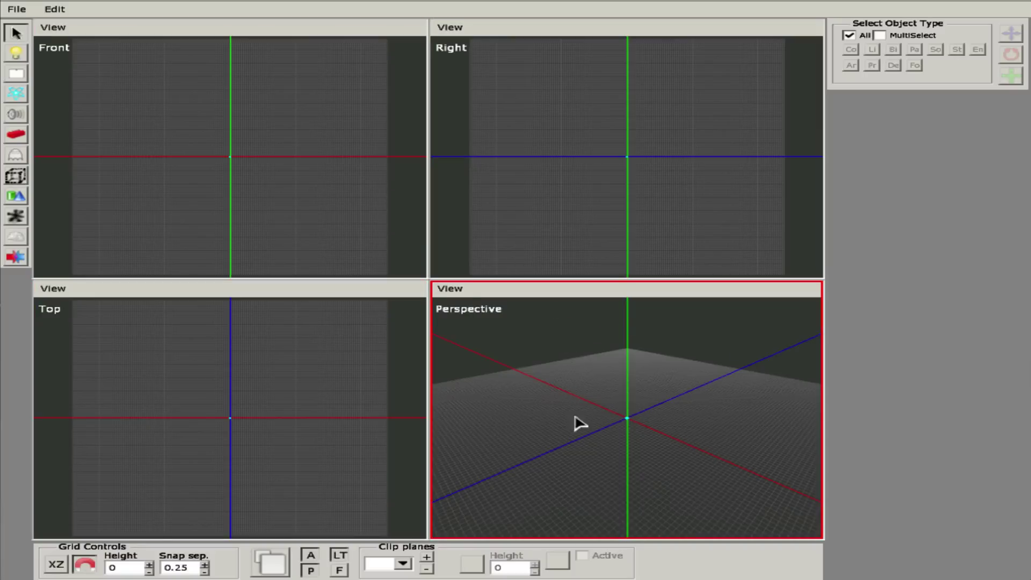
Maximize the Perspective viewport, and pan and orbit its camera around the grid
key(space)
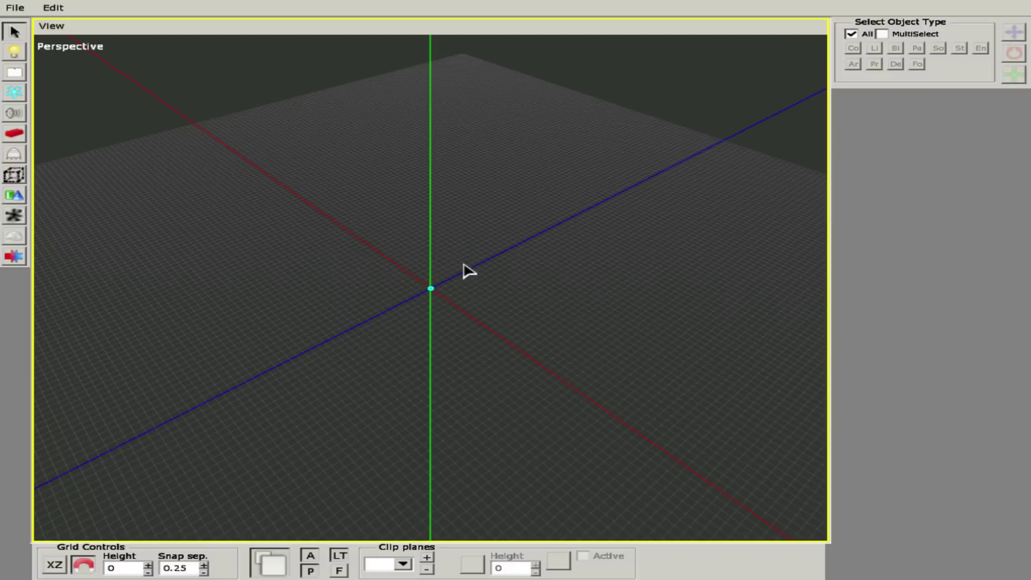
alt+middle_drag(471, 305, 481, 267)
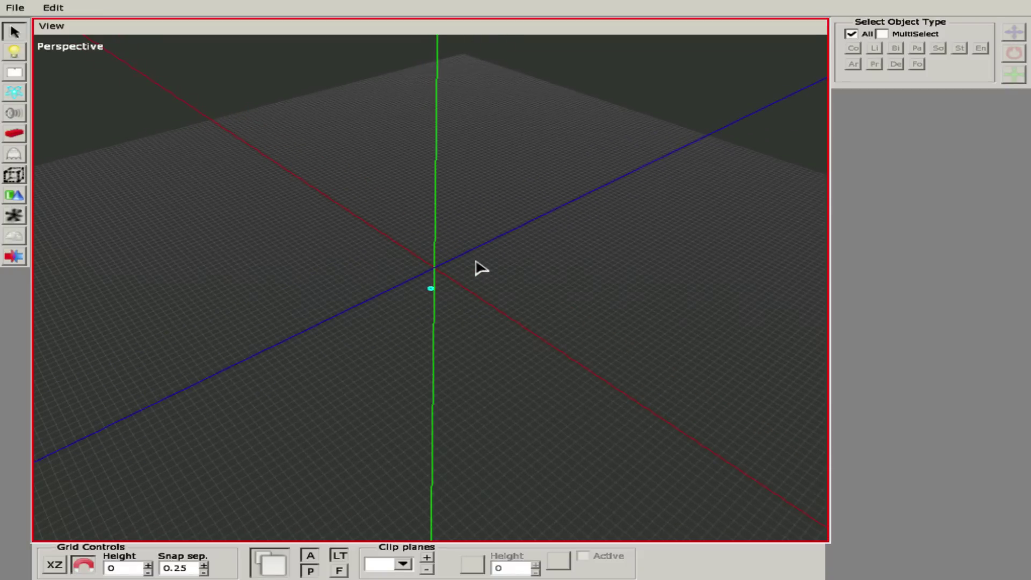
key(alt)
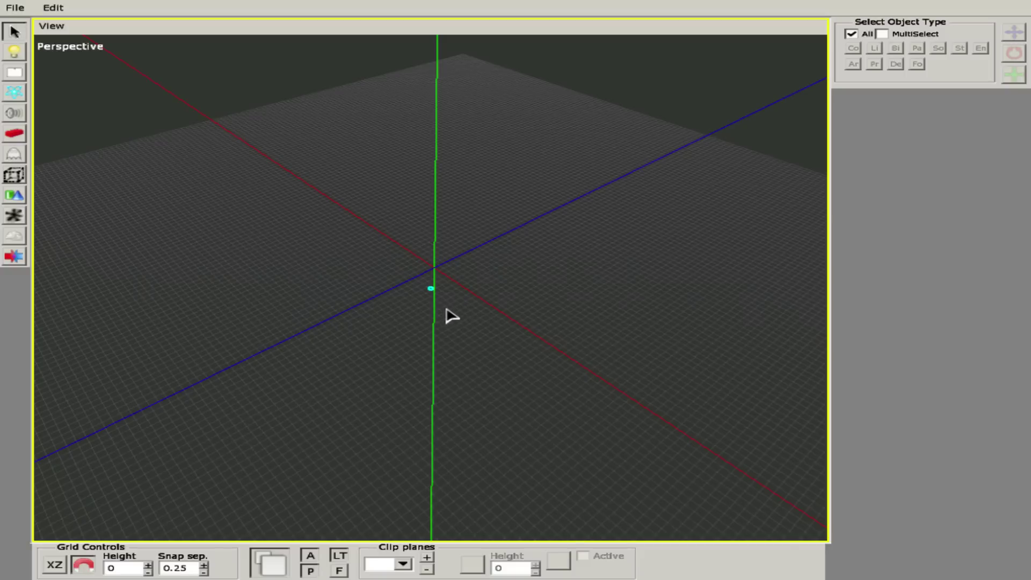
alt+drag(426, 316, 262, 353)
middle_drag(267, 361, 755, 364)
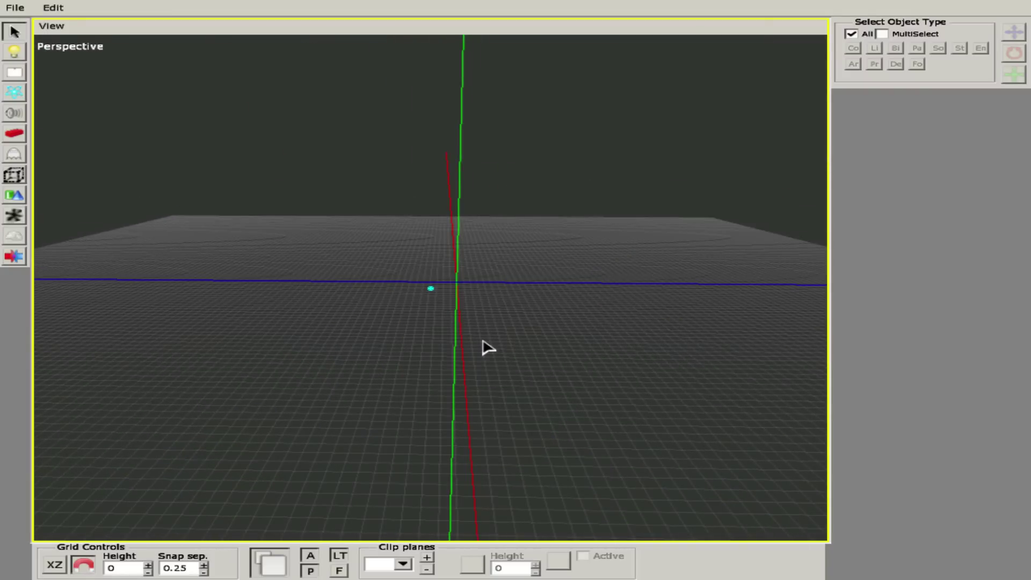
middle_drag(462, 346, 486, 374)
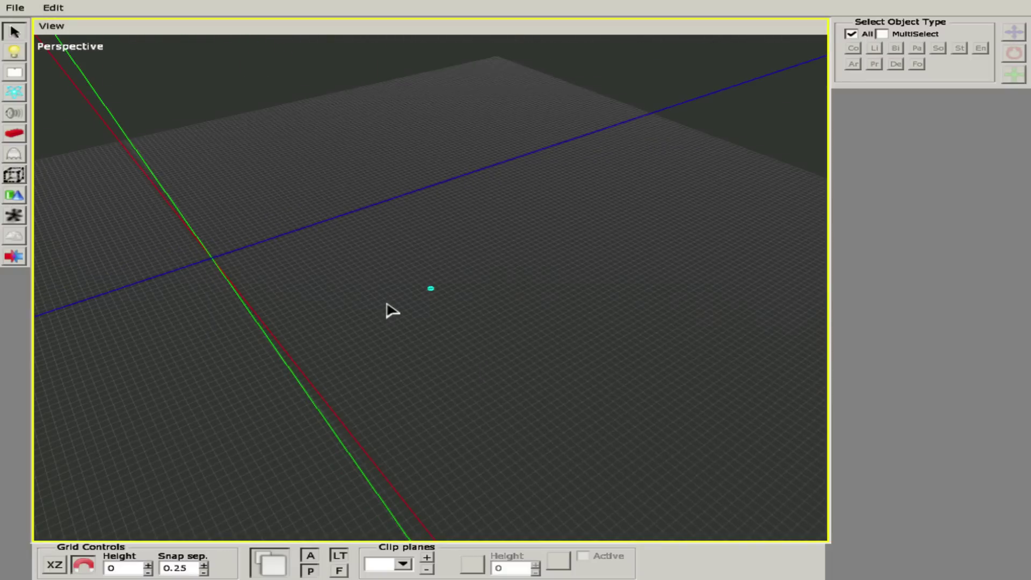
Zoom the Perspective camera in and out, bringing the camera target marker close
scroll(430, 314, up, 4)
scroll(430, 314, down, 5)
scroll(430, 315, up, 7)
scroll(436, 321, down, 8)
middle_drag(438, 339, 400, 139)
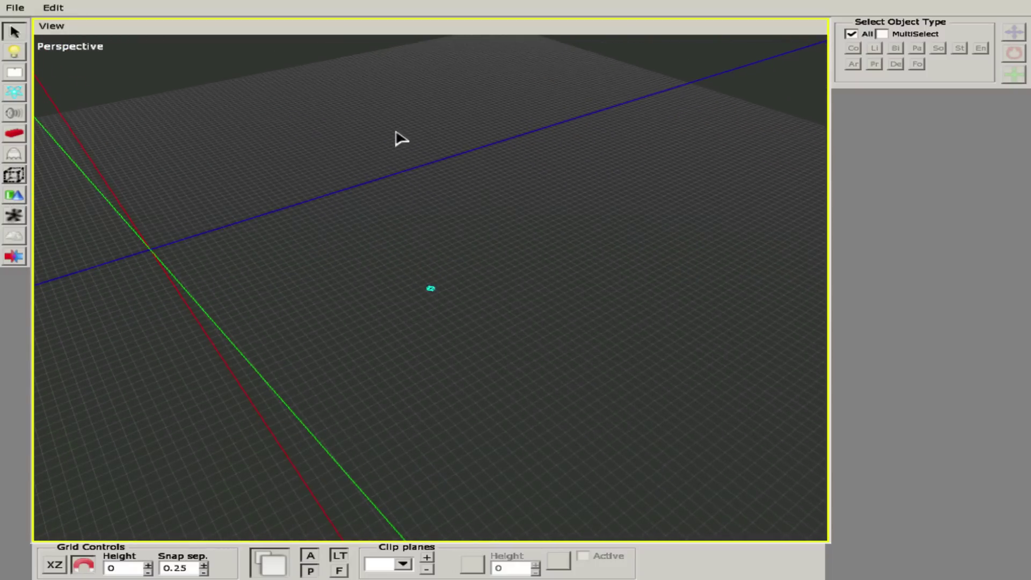
middle_drag(431, 403, 438, 316)
middle_drag(428, 423, 444, 193)
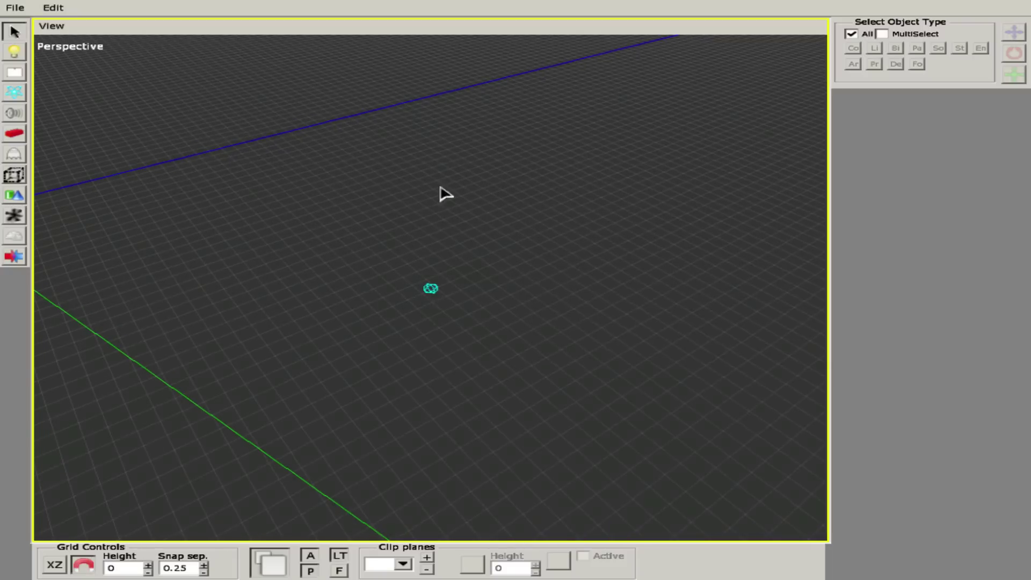
middle_drag(433, 405, 404, 175)
middle_drag(478, 405, 460, 134)
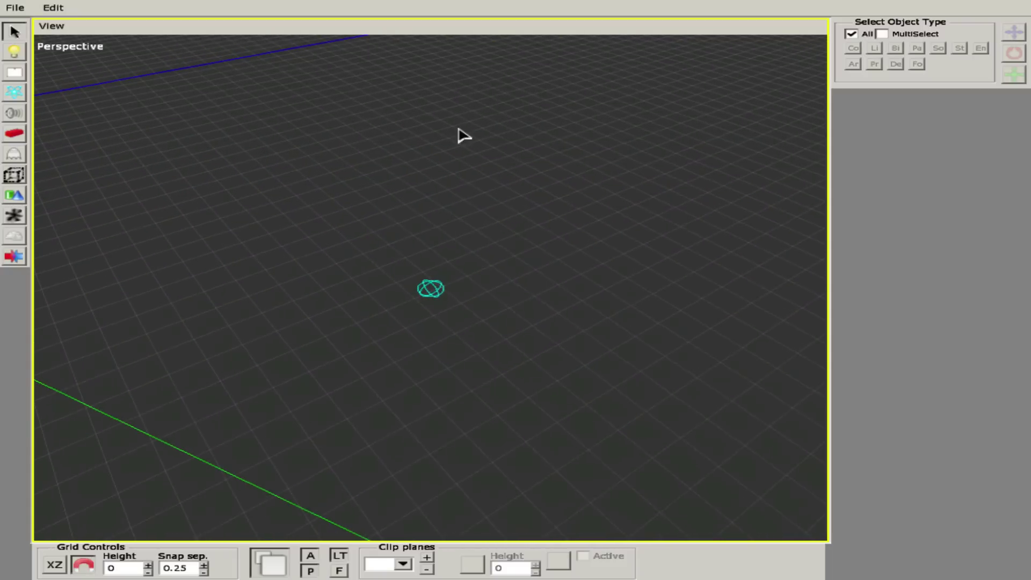
middle_drag(414, 417, 412, 377)
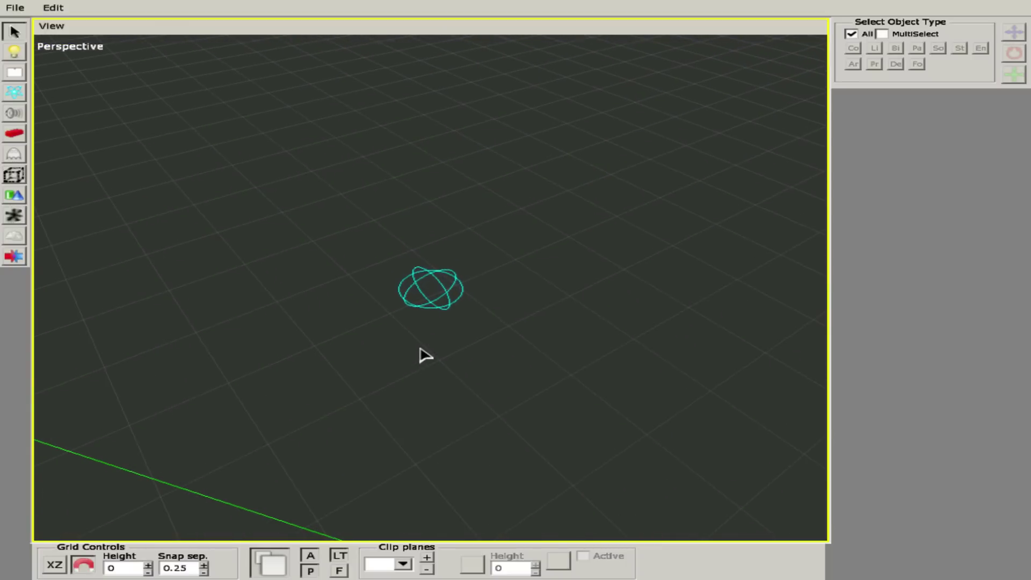
scroll(420, 348, down, 6)
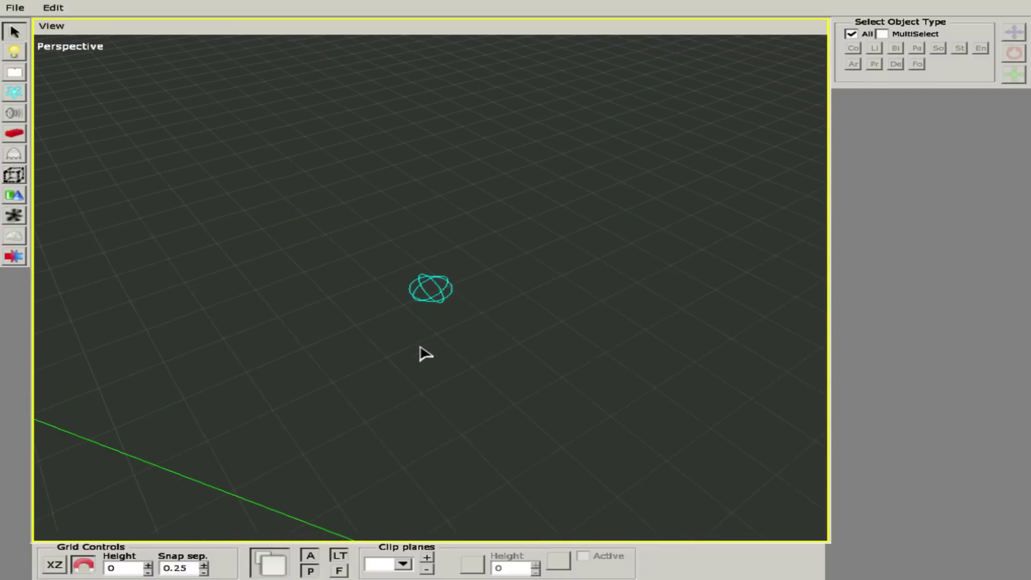
Switch the grid to the XY plane and inspect it from several angles in the Perspective viewport
scroll(414, 369, down, 10)
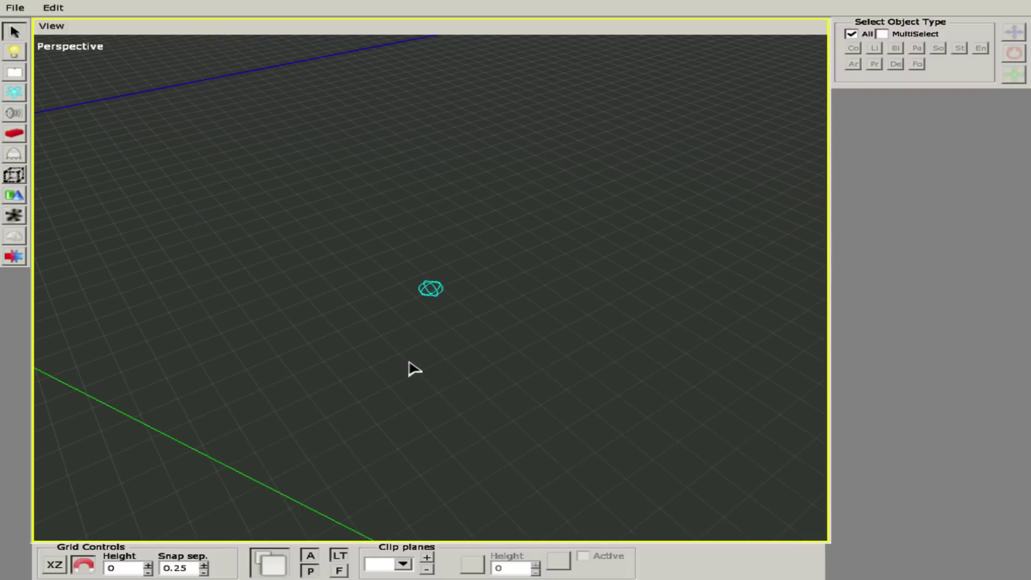
middle_drag(414, 369, 434, 353)
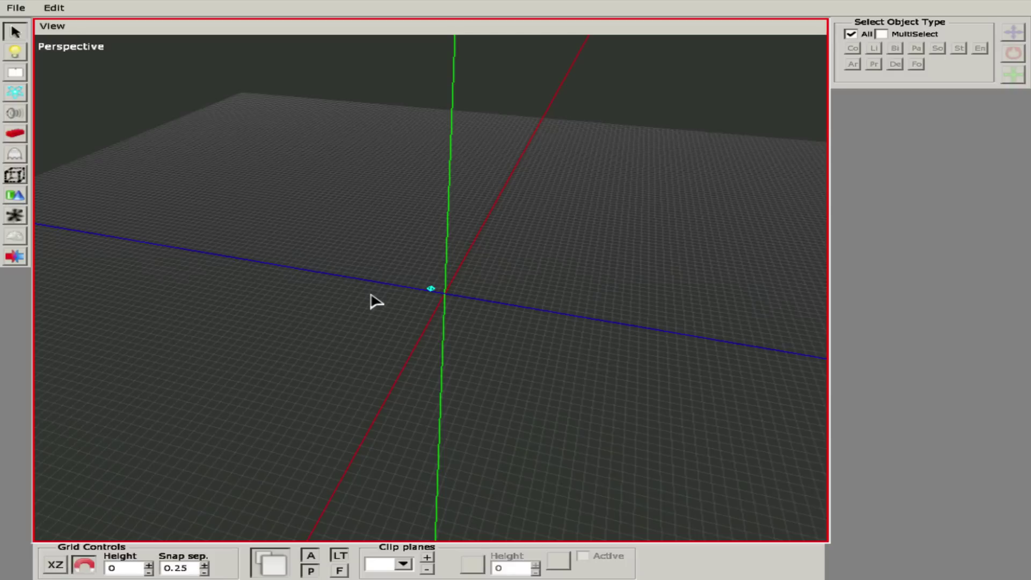
middle_drag(376, 302, 521, 287)
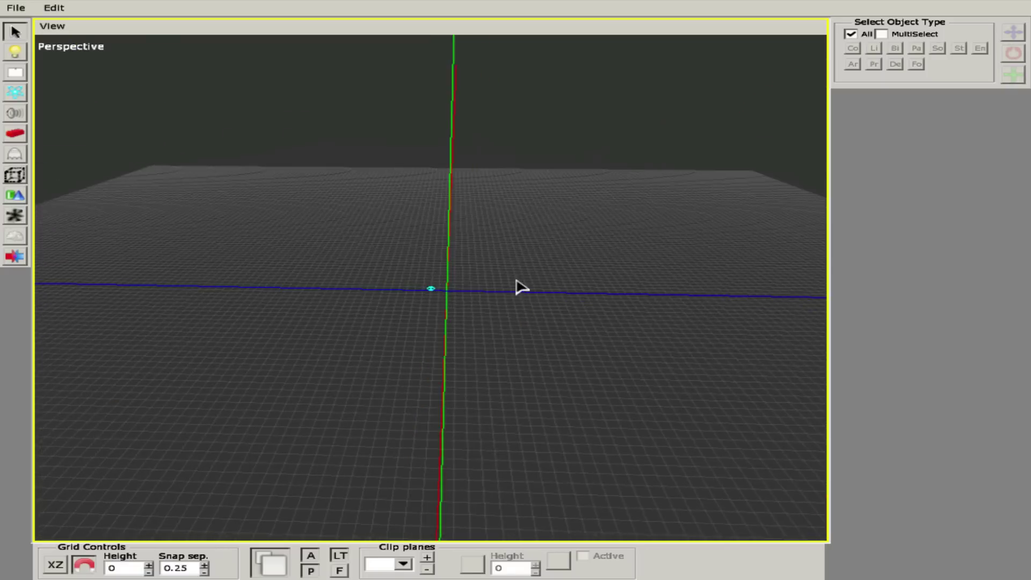
click(56, 566)
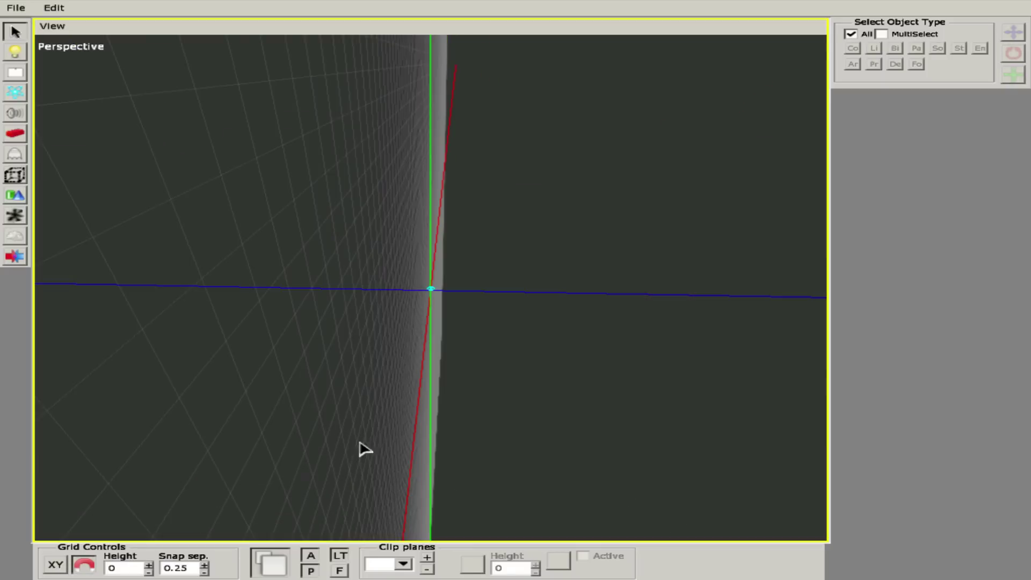
middle_drag(500, 376, 392, 279)
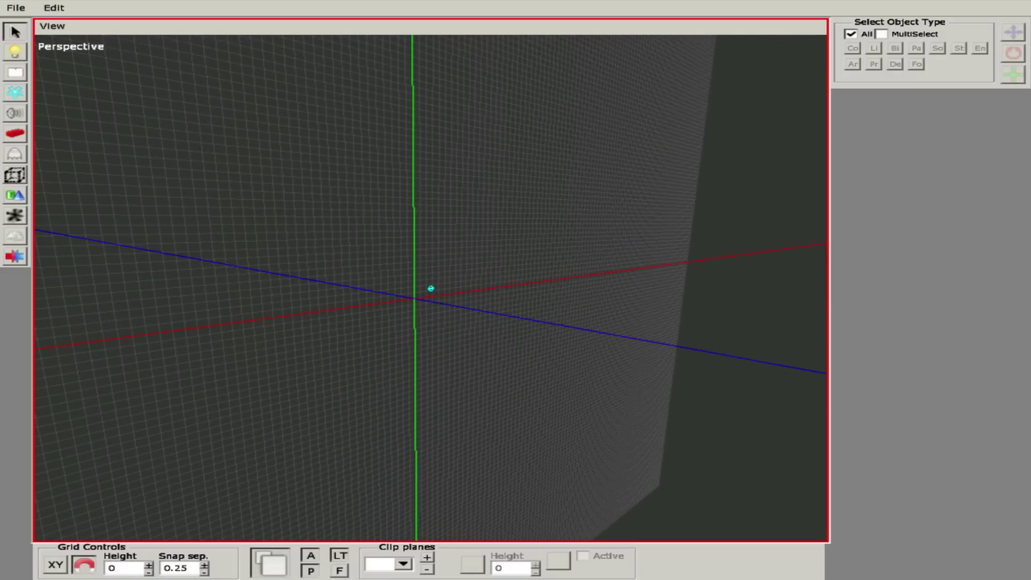
Change the grid plane to YZ, inspect it, and return it to XZ
click(56, 567)
mouse_move(406, 359)
middle_down()
mouse_move(585, 395)
mouse_move(385, 321)
mouse_move(644, 409)
mouse_move(409, 371)
middle_up()
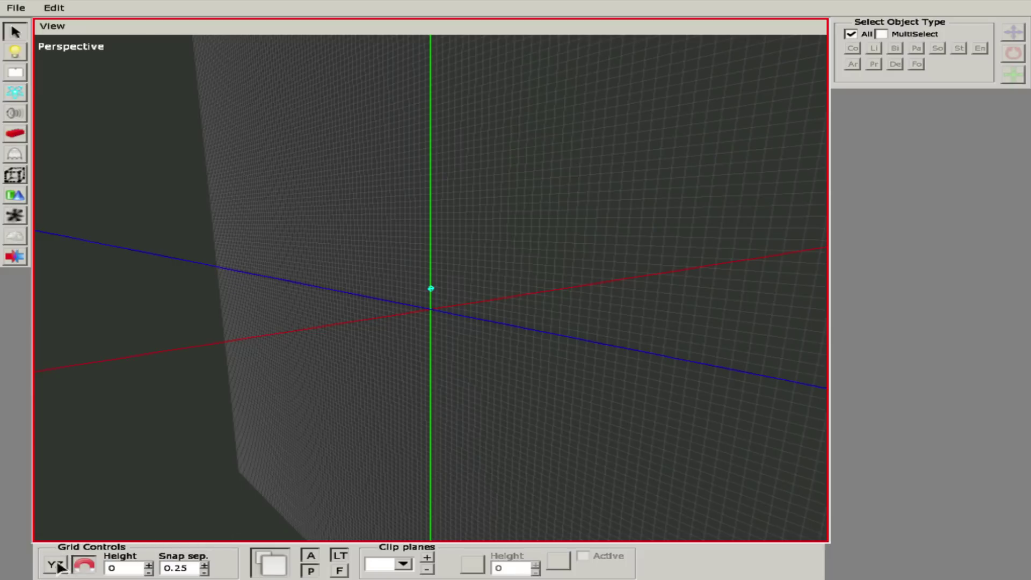
middle_drag(403, 364, 456, 383)
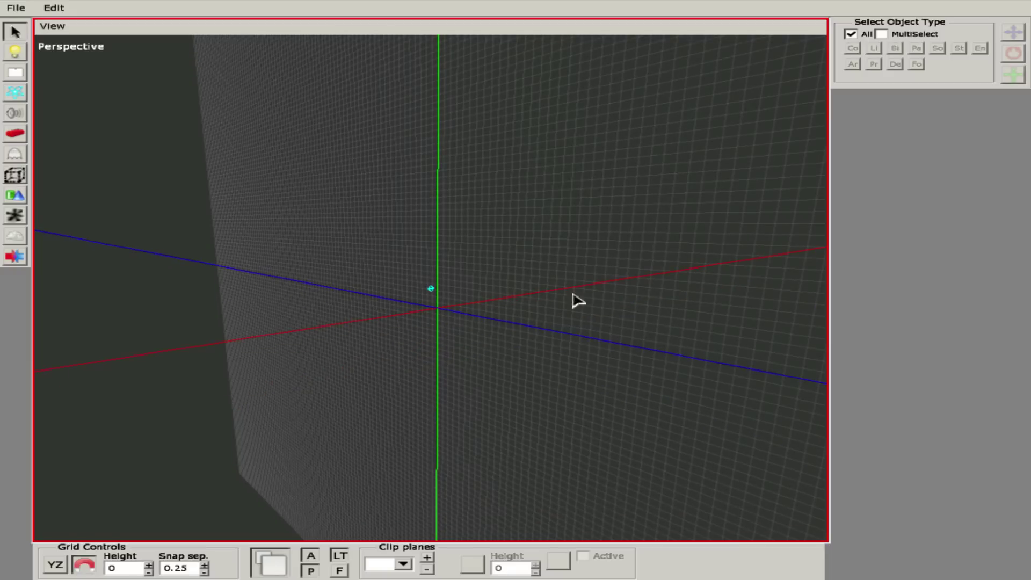
click(54, 568)
middle_drag(201, 481, 394, 433)
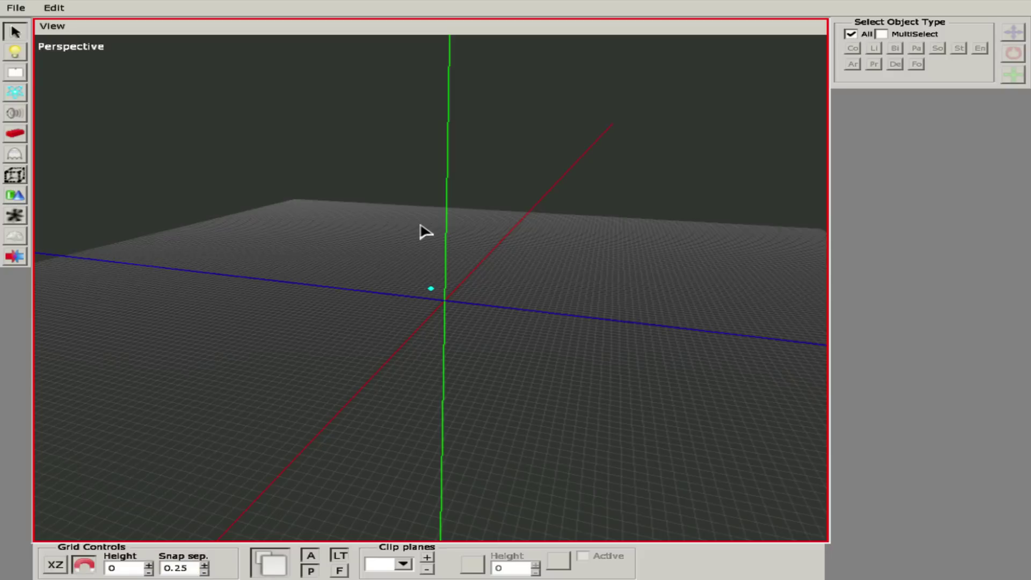
Cycle the grid plane once more through XY and YZ back to XZ
click(53, 566)
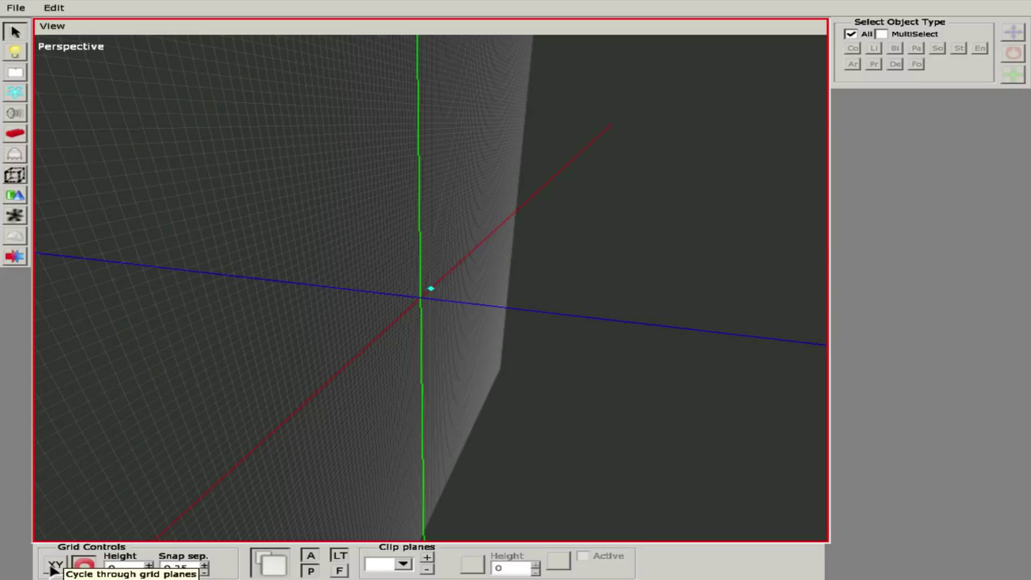
click(53, 569)
middle_drag(589, 207, 338, 385)
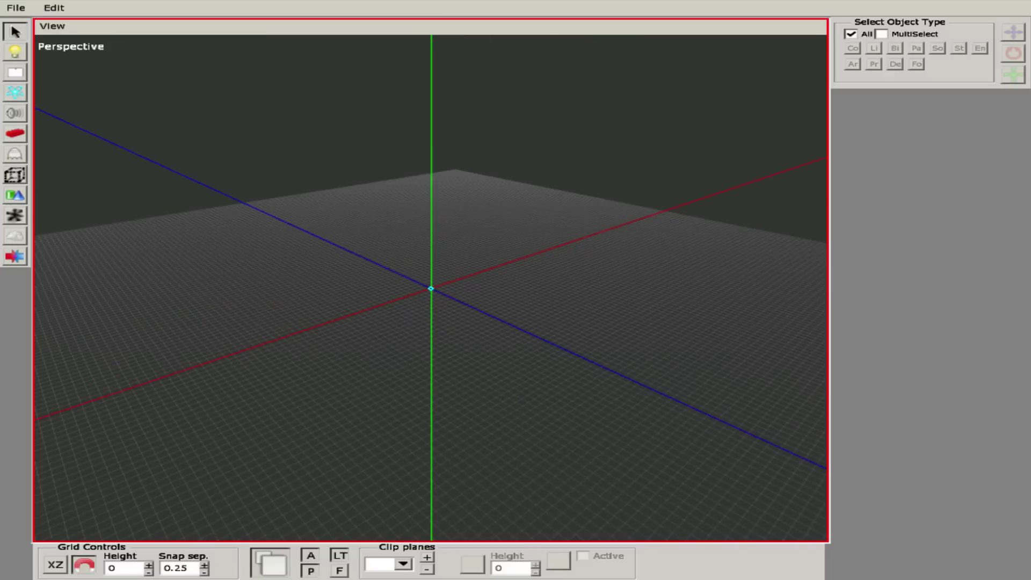
middle_drag(435, 355, 288, 385)
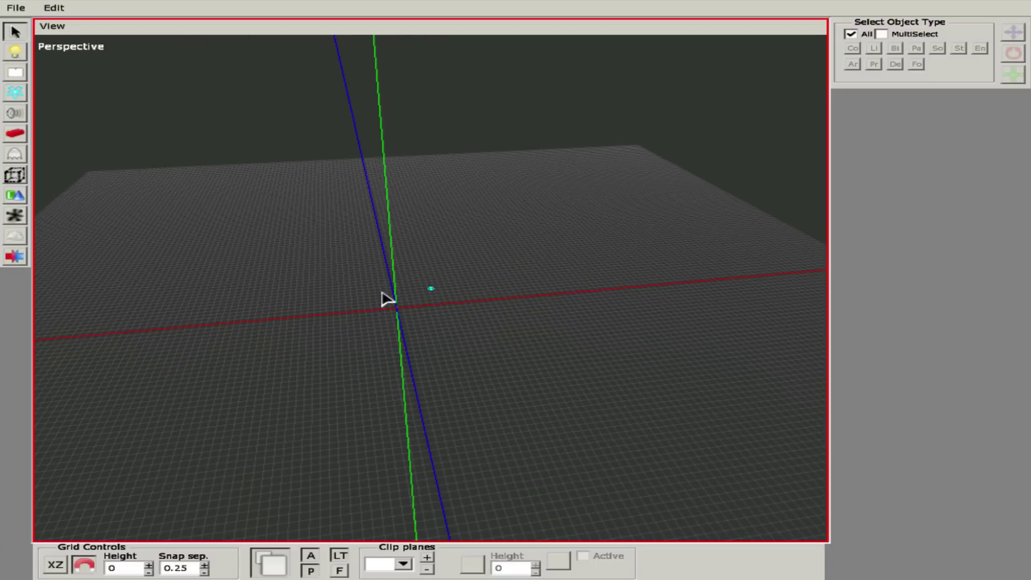
Raise the grid height to 1.25 in increments of 0.25 and view the grid from below
key(alt)
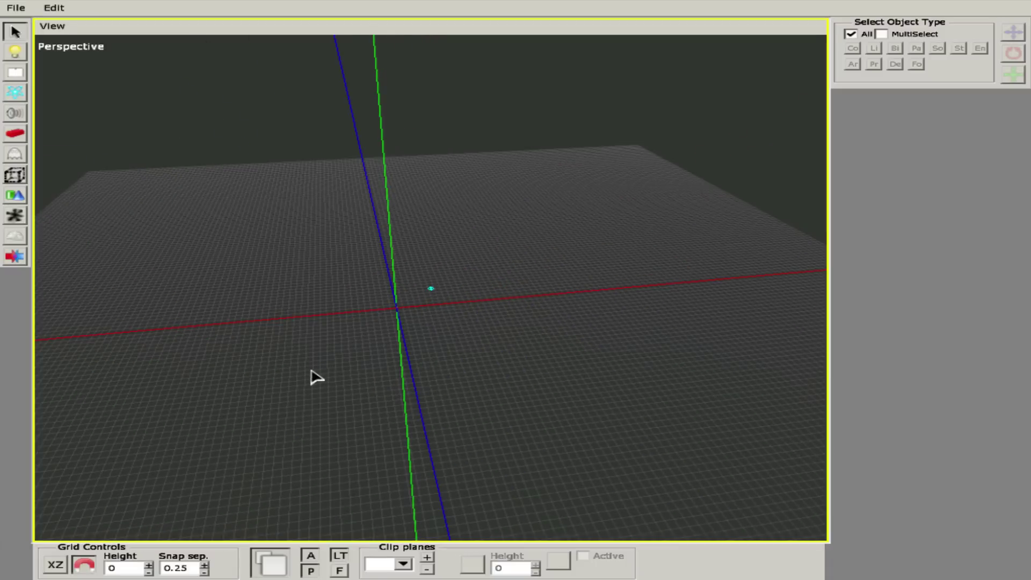
middle_drag(317, 377, 511, 317)
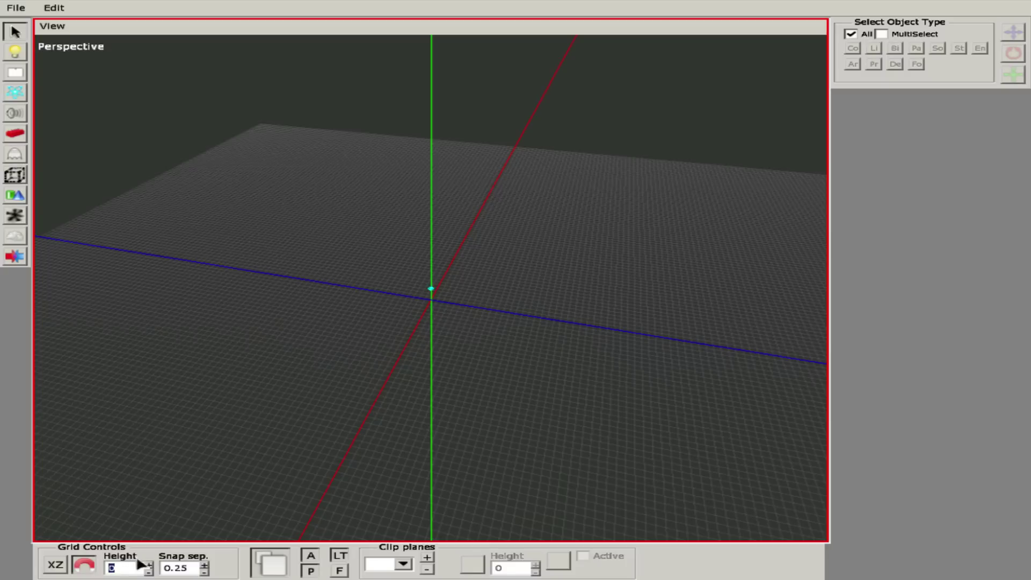
alt+drag(428, 375, 371, 336)
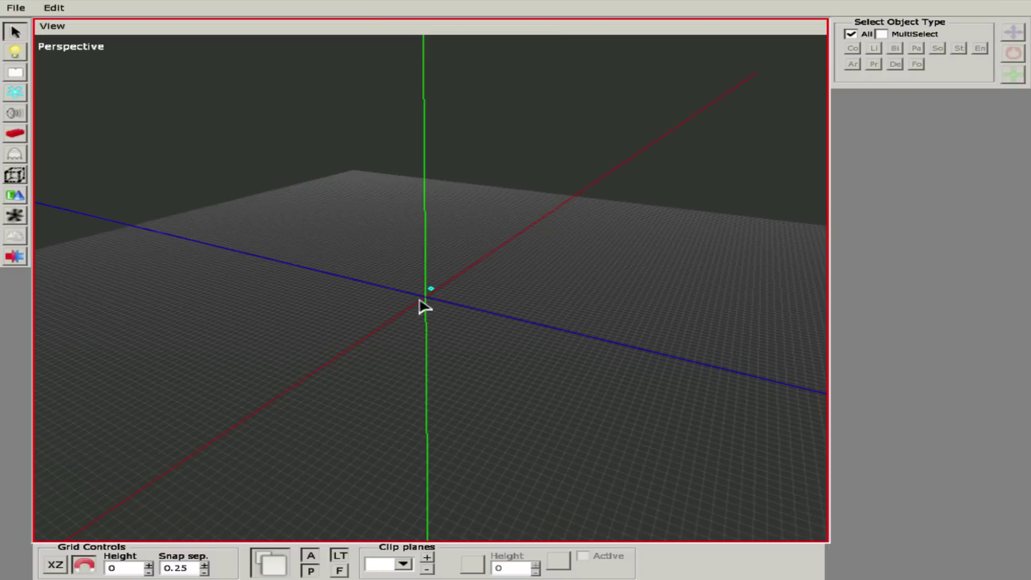
click(149, 566)
click(149, 566)
click(149, 567)
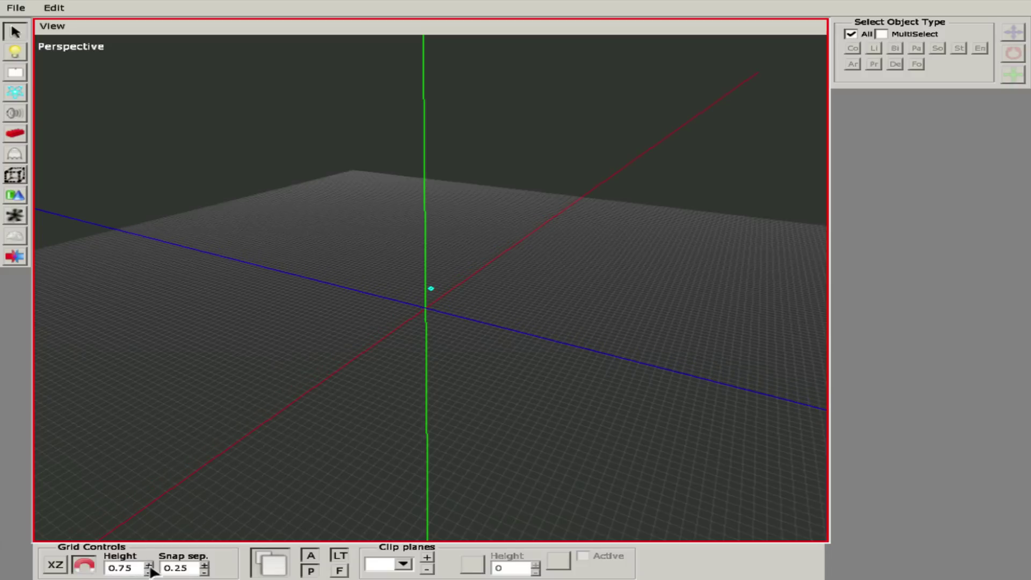
click(149, 566)
click(150, 566)
middle_drag(246, 511, 382, 291)
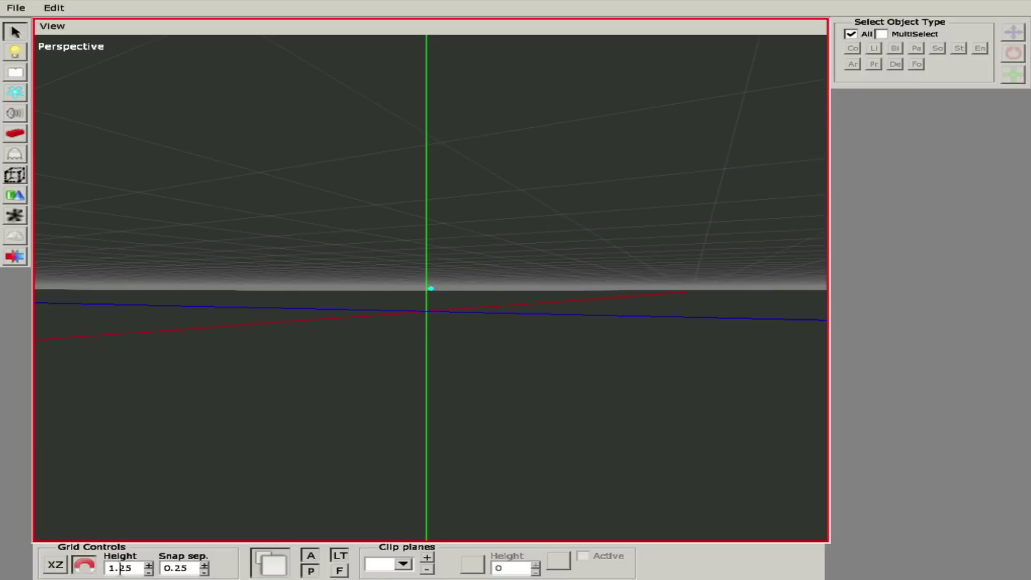
Lower the grid height to 1, inspect the grid from above, and reset the height to 0
click(149, 572)
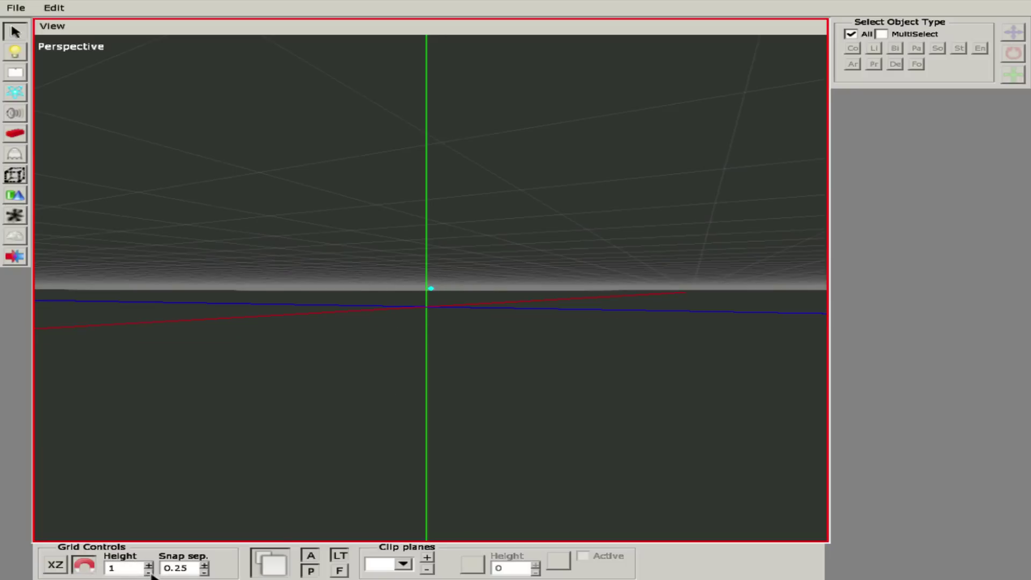
alt+drag(403, 416, 385, 507)
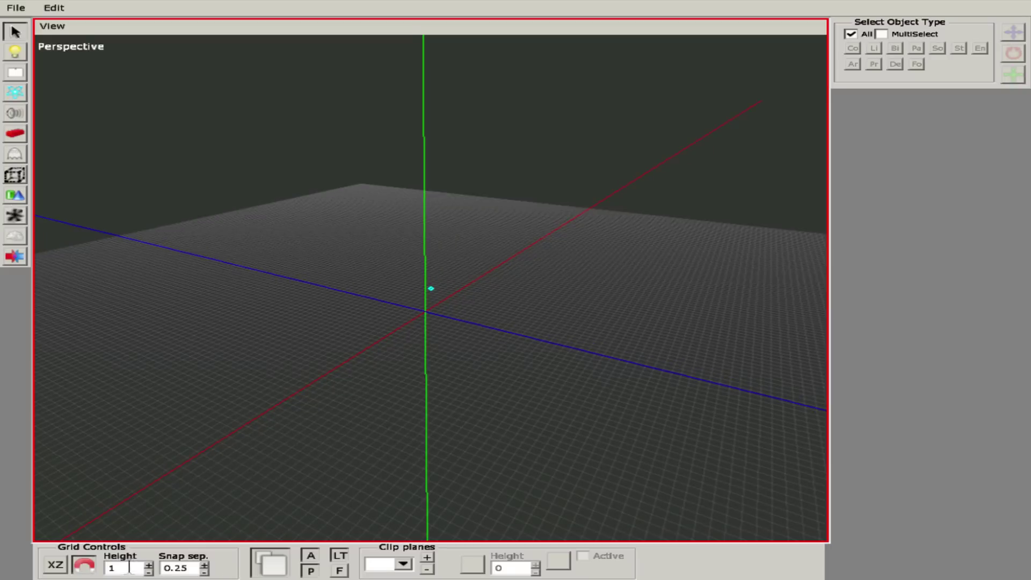
text(0)
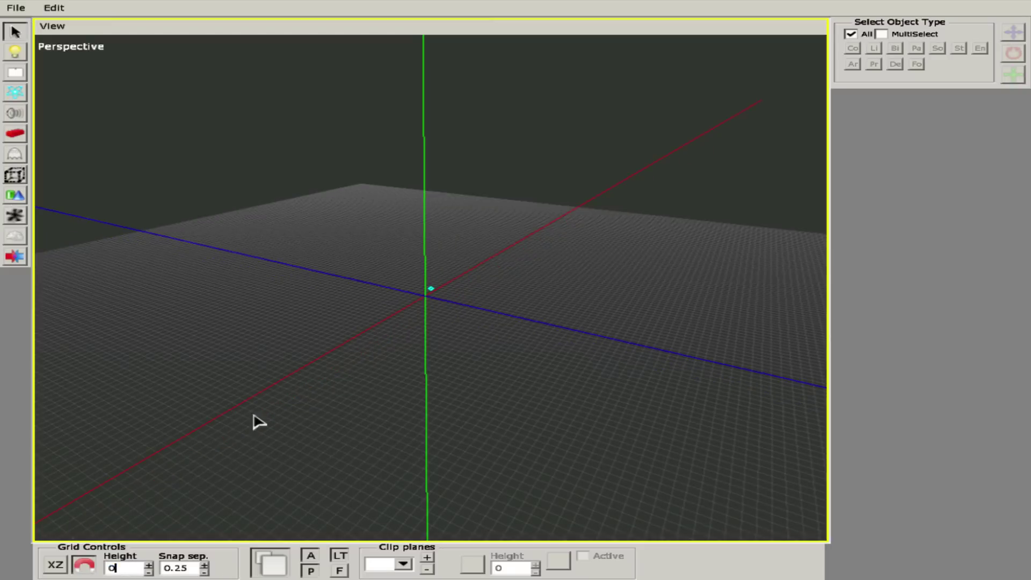
middle_drag(412, 315, 177, 530)
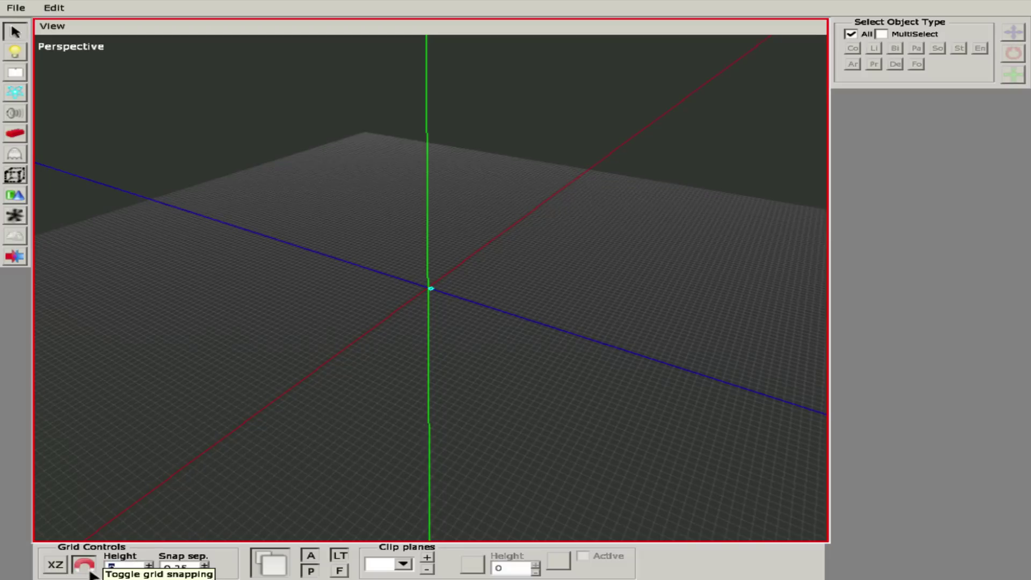
Set the grid height to 4 and view the raised grid from below
text(4)
key(Return)
middle_drag(522, 252, 497, 155)
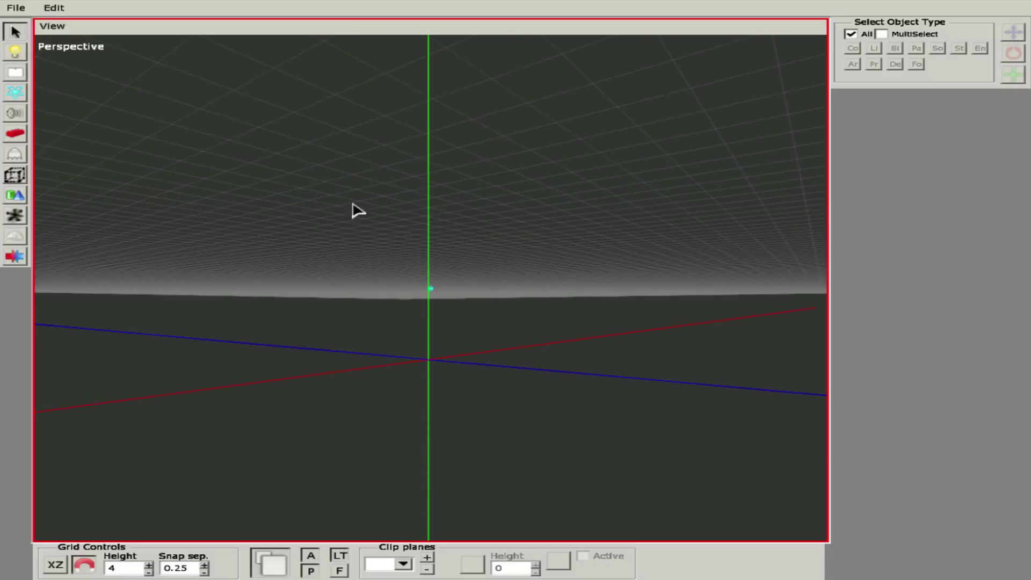
Reset the grid height from above the plane to 0
middle_drag(472, 389, 408, 435)
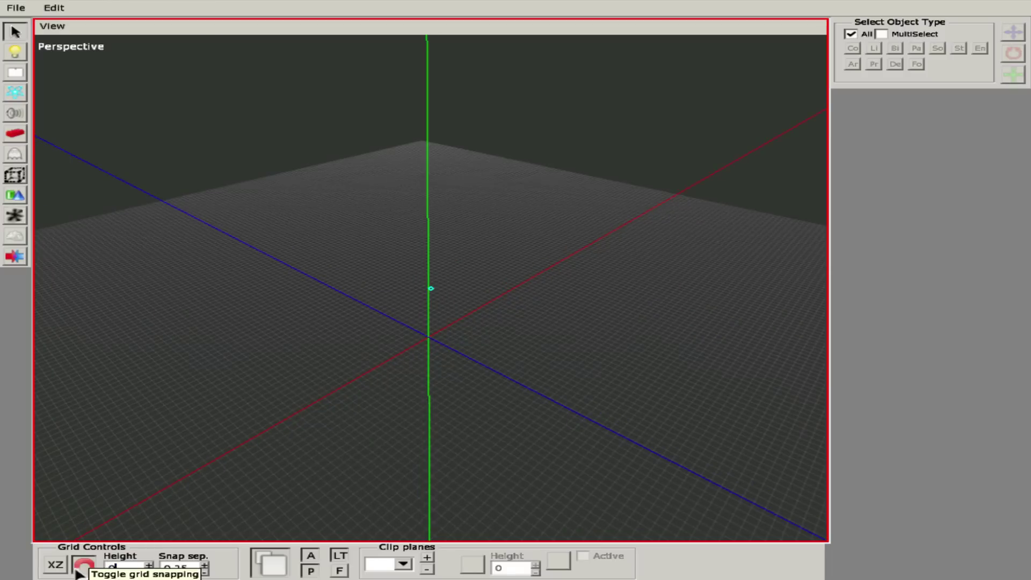
key(Return)
middle_drag(493, 279, 499, 285)
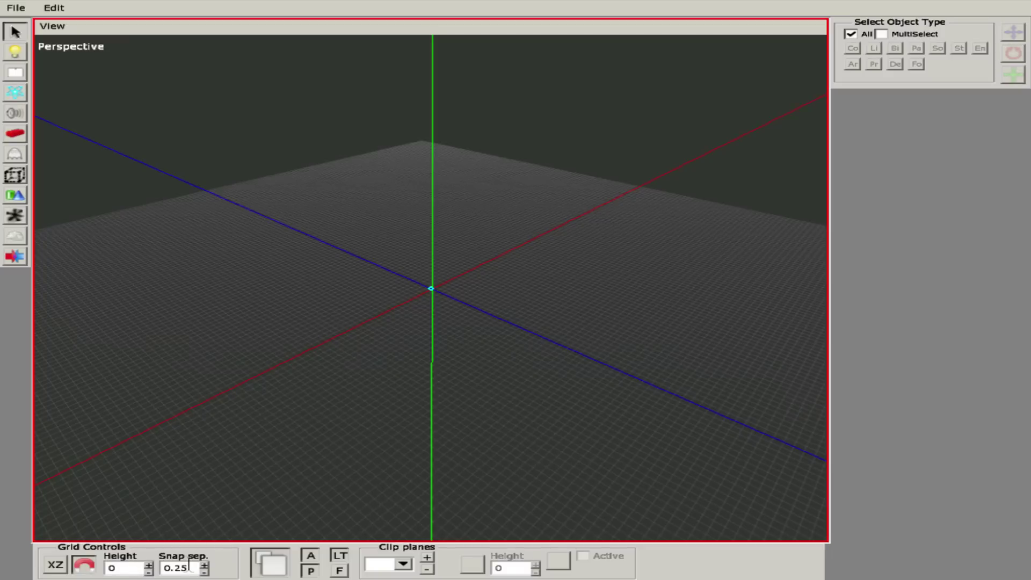
Increase the grid's snap separation to 0.5 and further to 1, inspecting the wider grid spacing
middle_drag(421, 377, 440, 308)
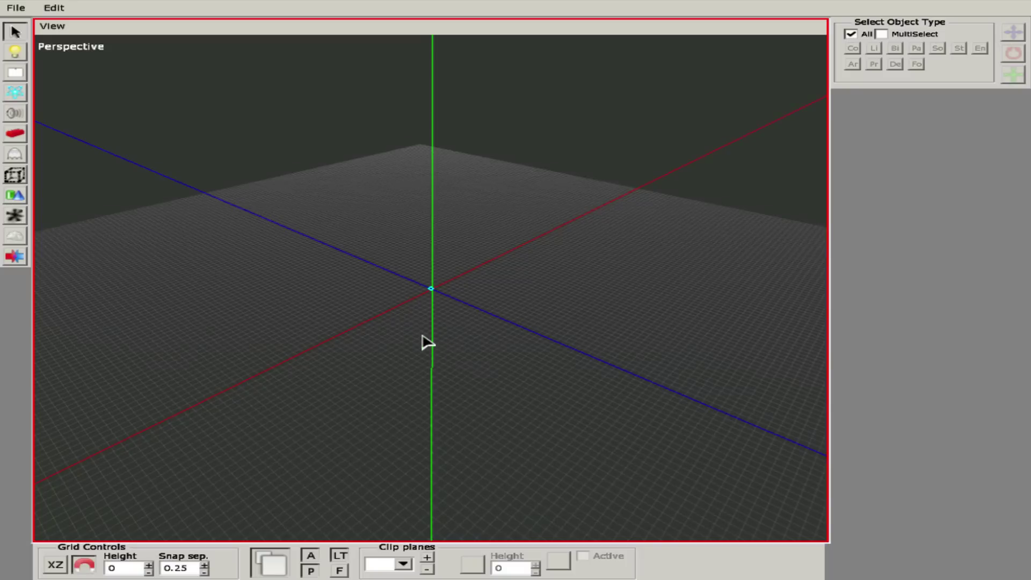
middle_drag(336, 441, 417, 341)
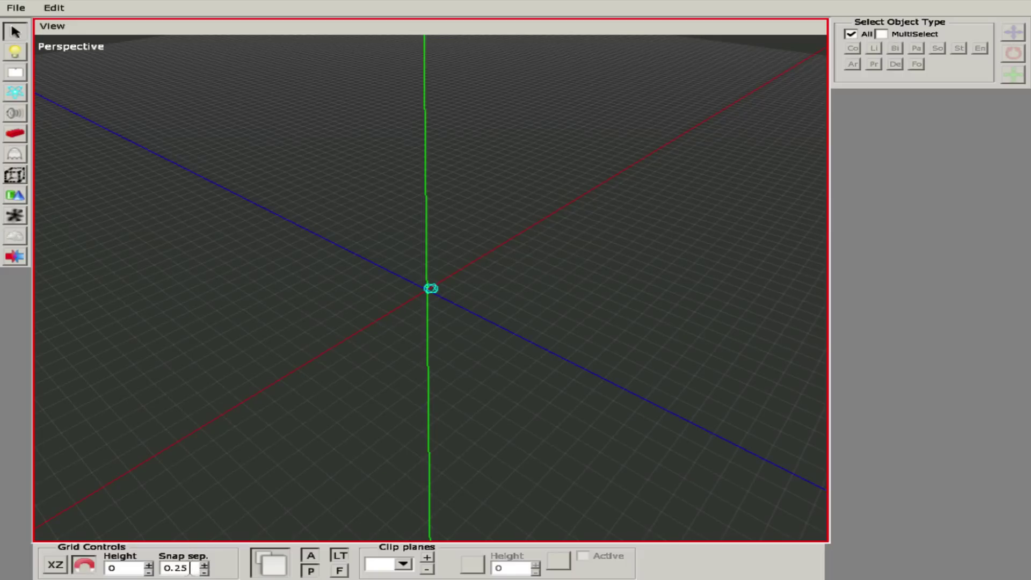
click(204, 565)
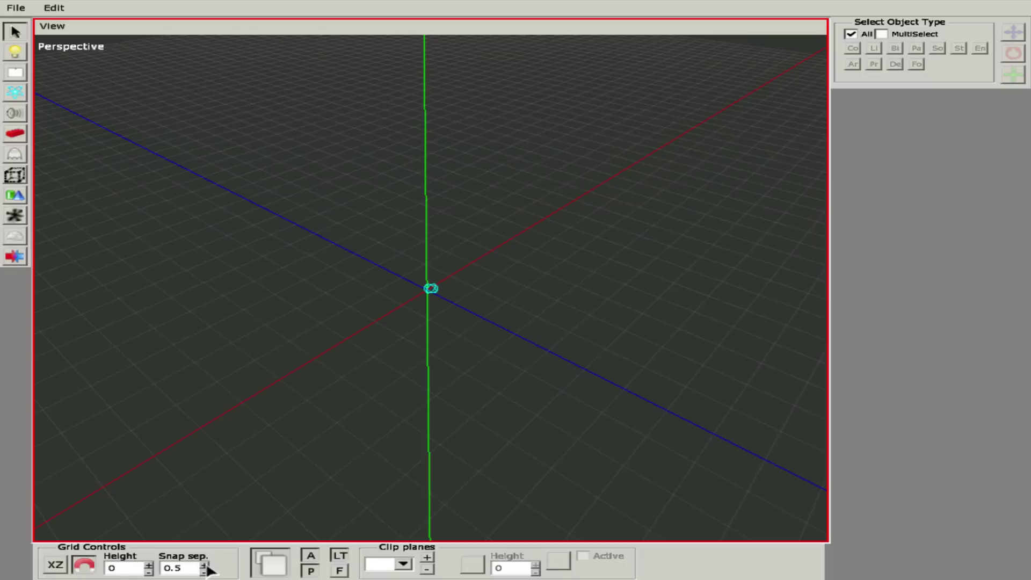
middle_drag(430, 328, 400, 316)
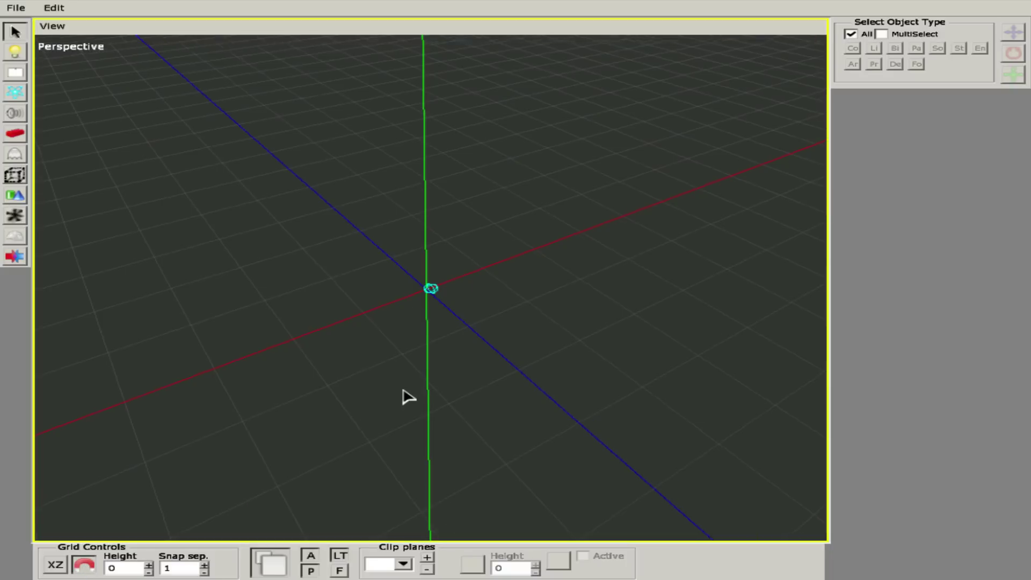
Return the grid's snap separation to 0.25
alt+drag(402, 390, 497, 390)
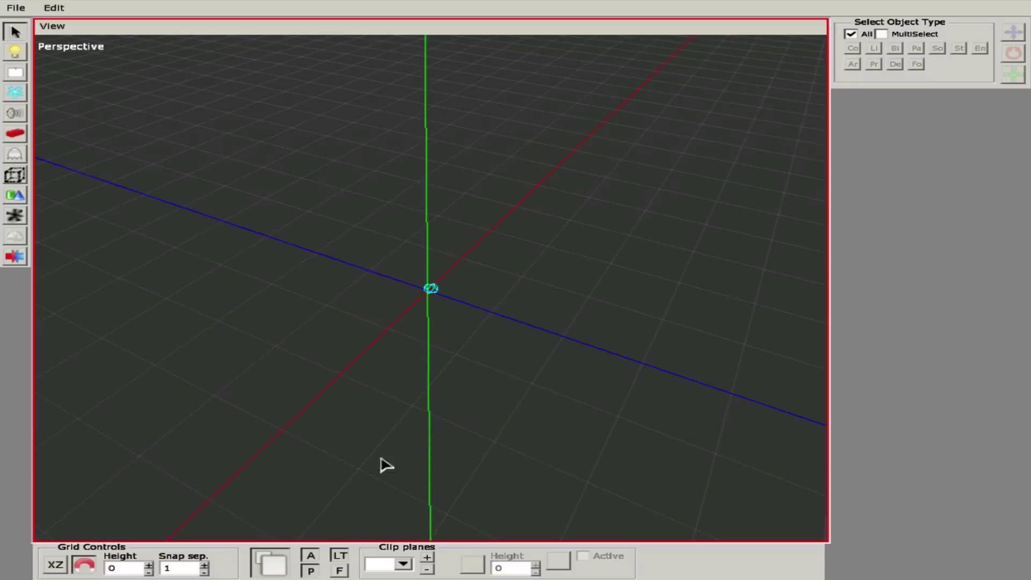
click(205, 571)
middle_drag(398, 333, 242, 567)
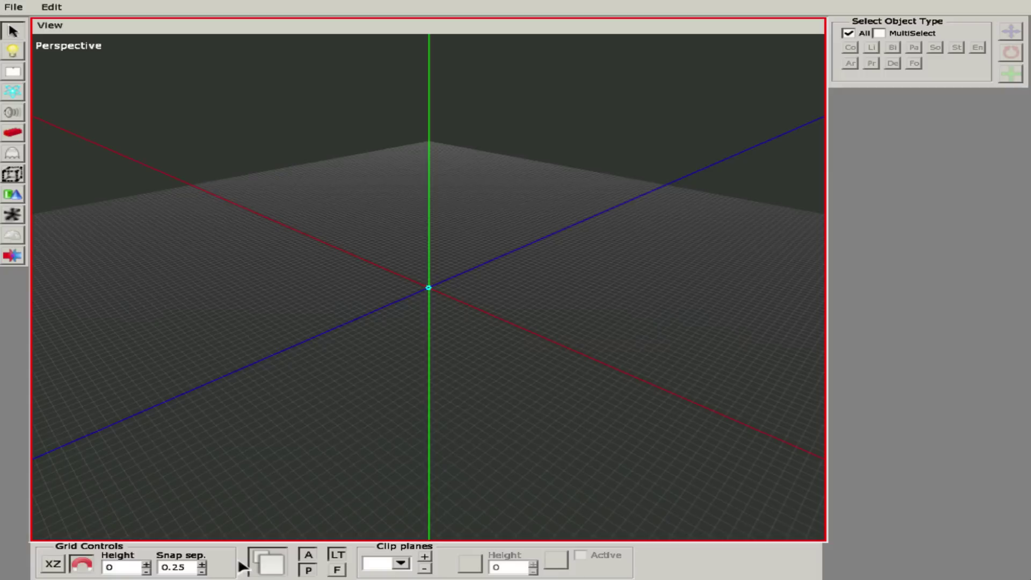
Show the four-view layout and enlarge the Perspective viewport again
click(270, 562)
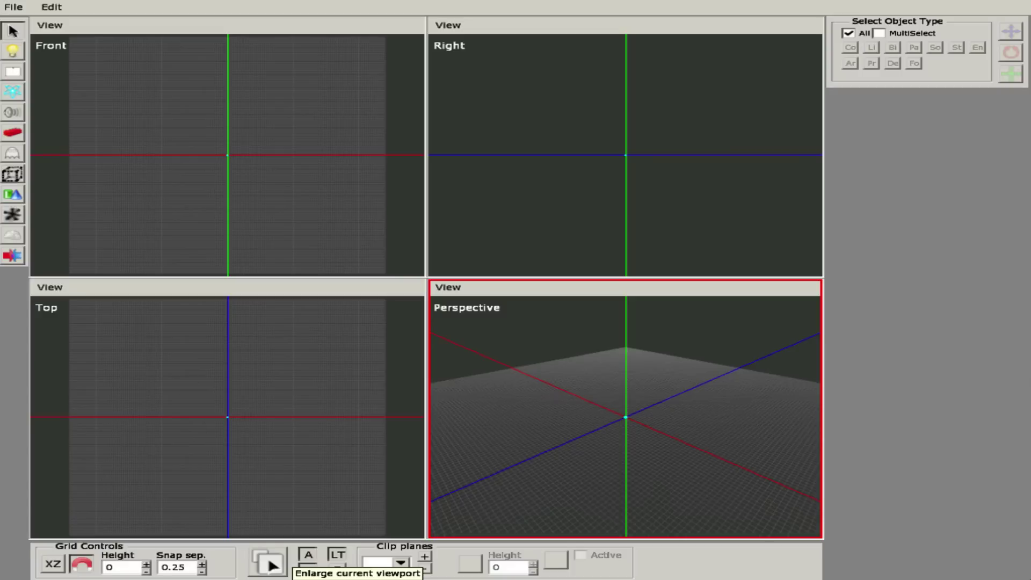
click(270, 562)
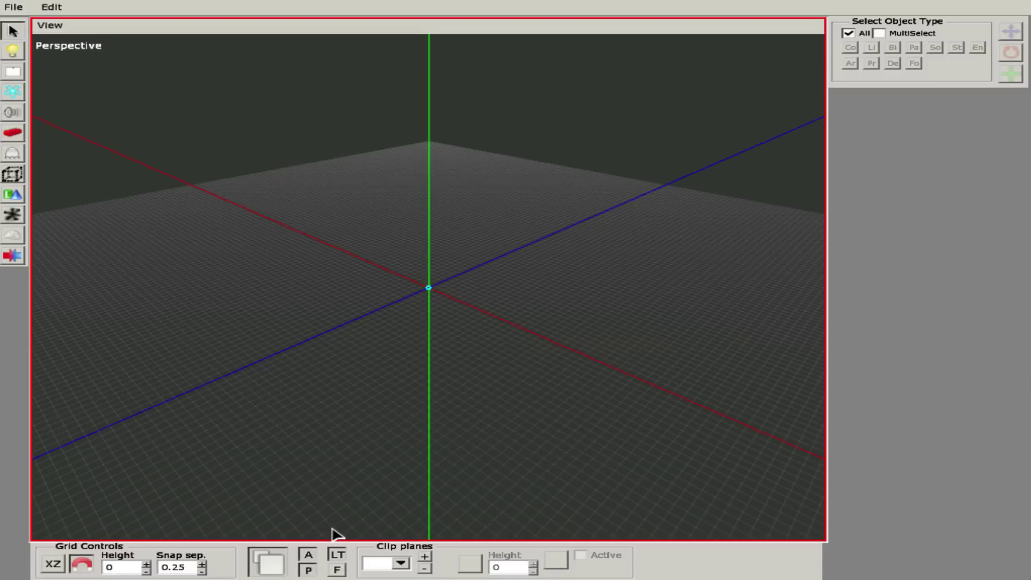
Load the map file Level1.map and zoom the Perspective camera out to show the whole furnished room
click(19, 8)
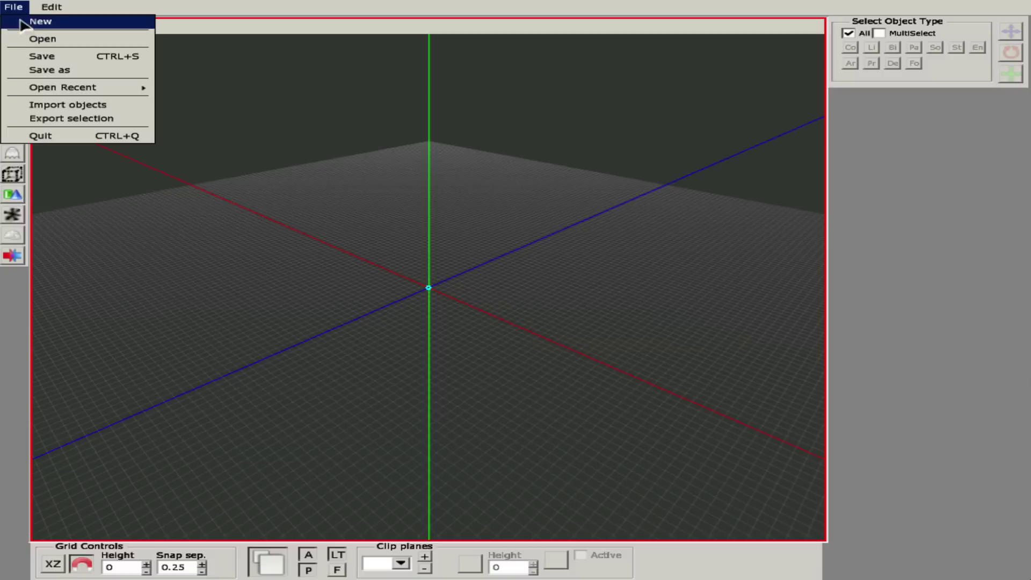
click(24, 38)
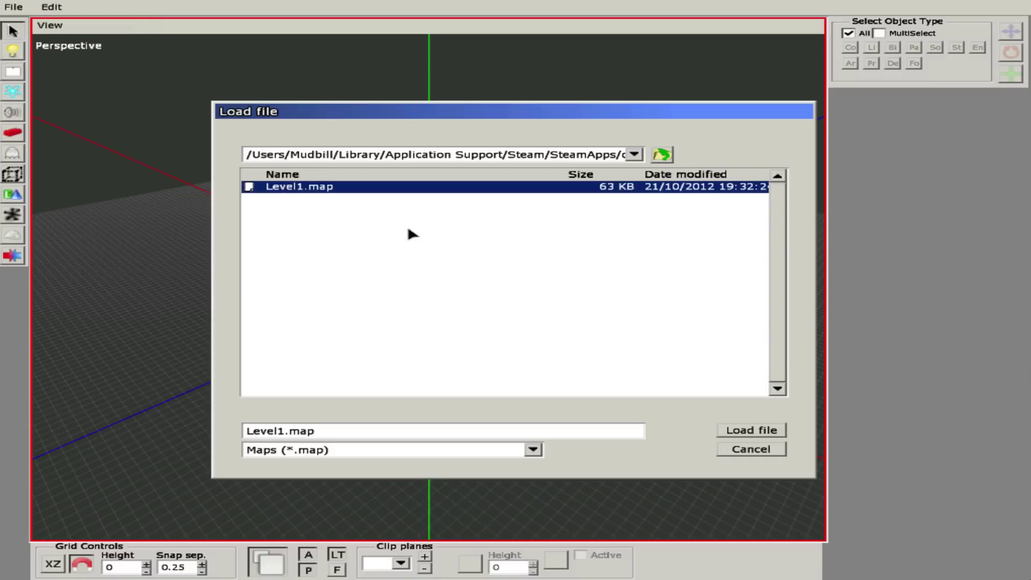
click(736, 433)
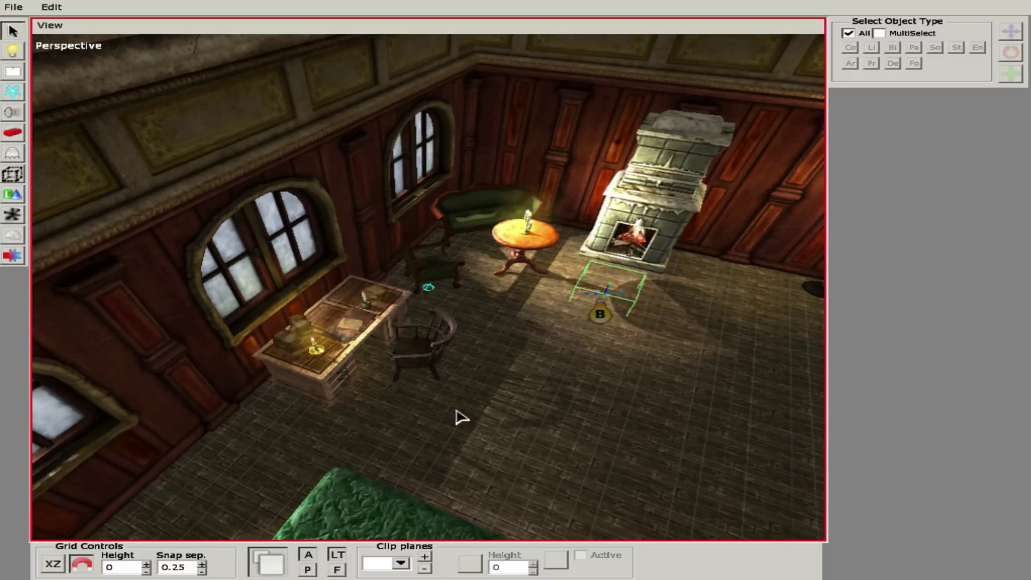
scroll(459, 419, down, 3)
scroll(457, 420, down, 2)
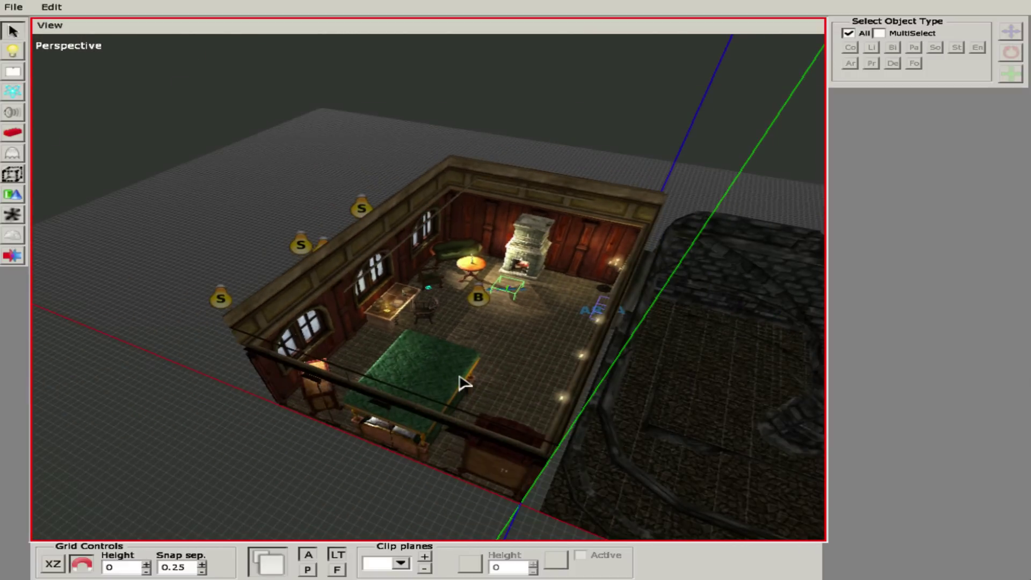
Switch the global ambient light off and back on, and the global point light on and off again, to compare the room's lighting
alt+drag(657, 333, 471, 317)
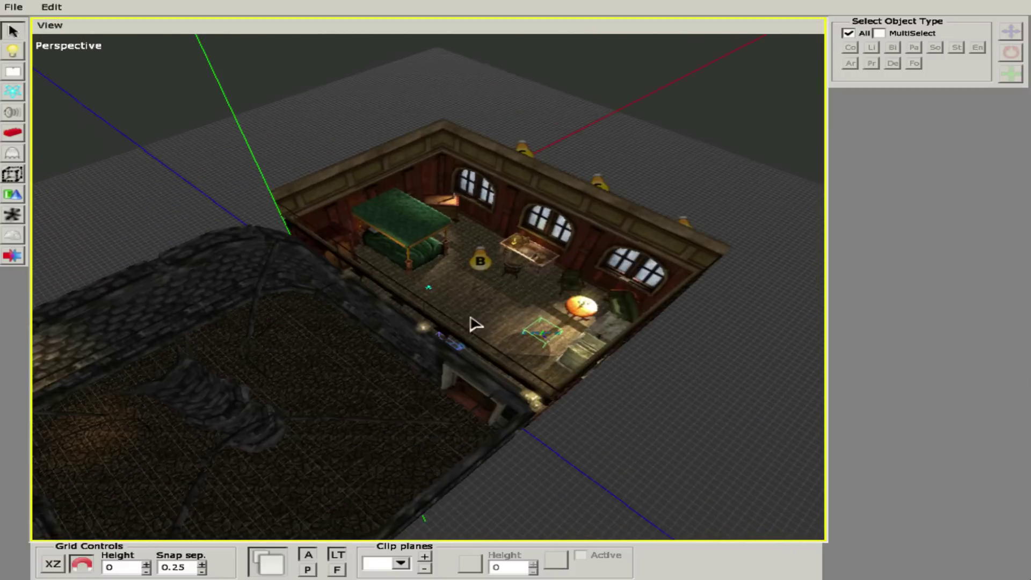
middle_drag(475, 324, 468, 301)
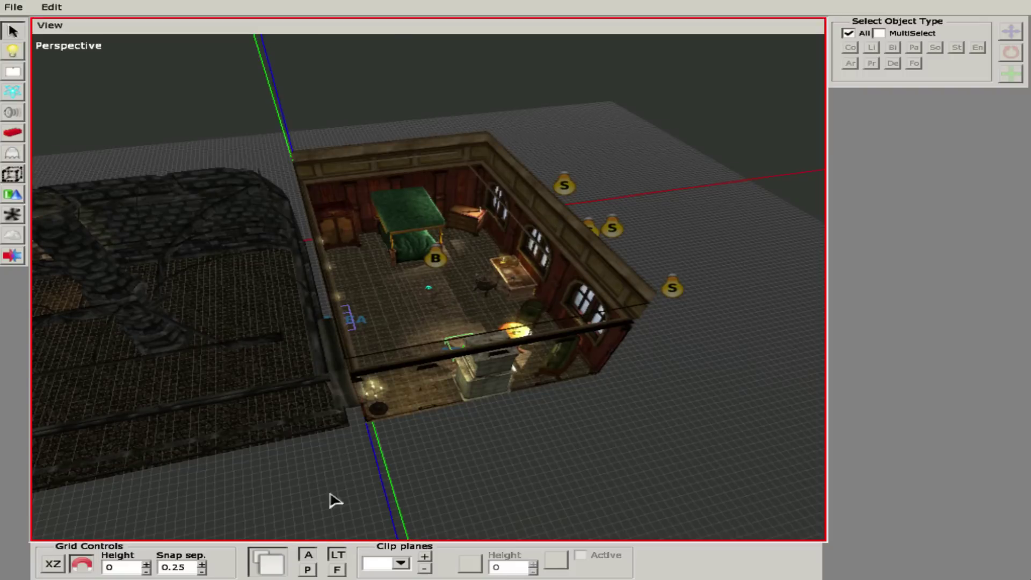
click(309, 554)
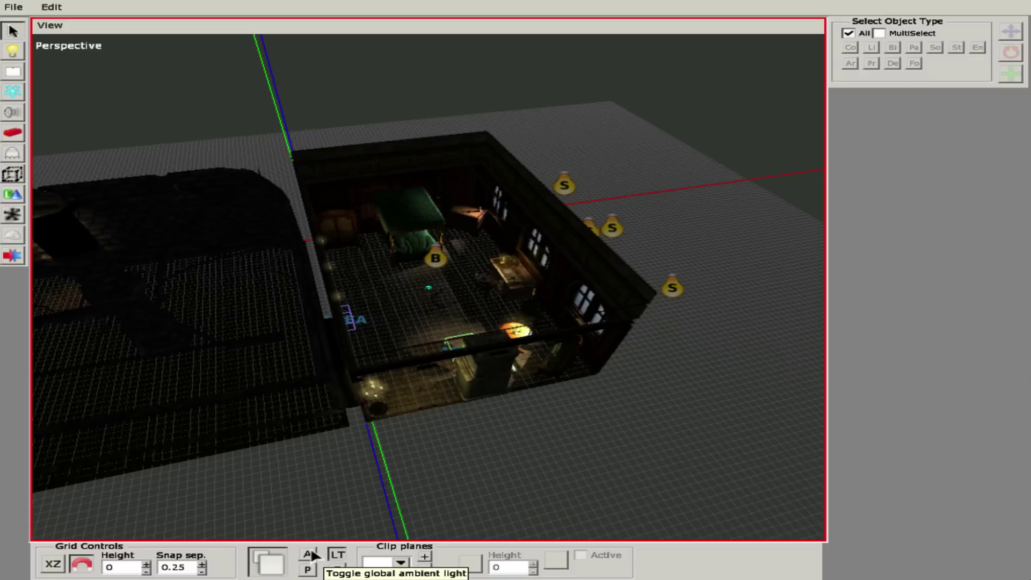
click(314, 554)
click(309, 571)
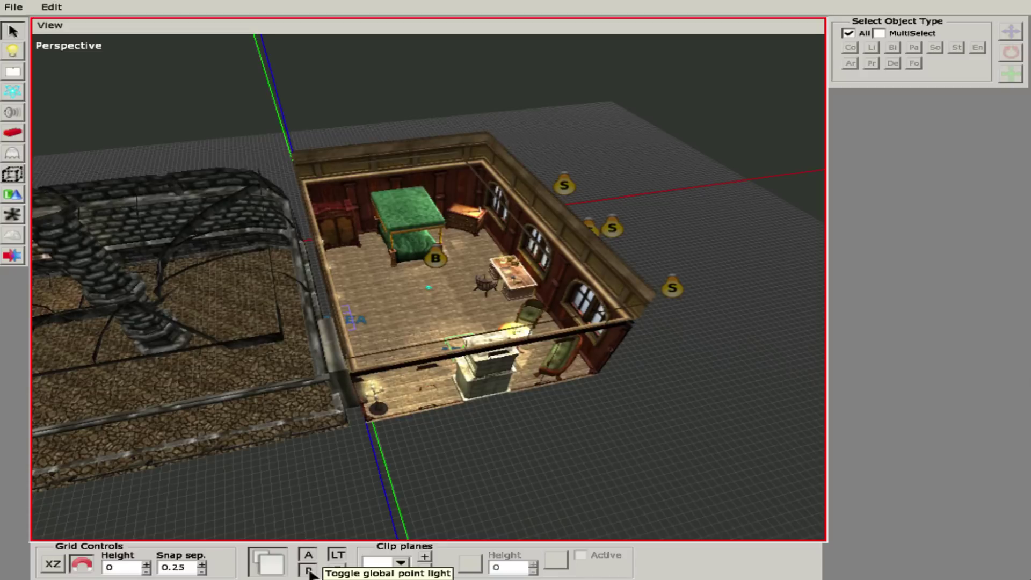
click(309, 572)
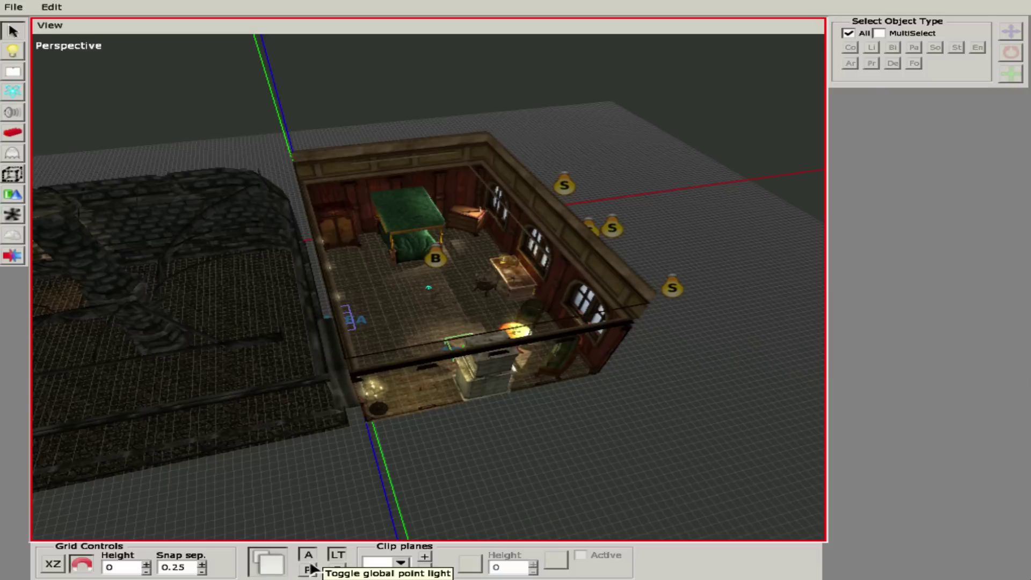
Compare the level under only the global point light and with both global lights off, ending with only the ambient light on
click(311, 557)
click(310, 572)
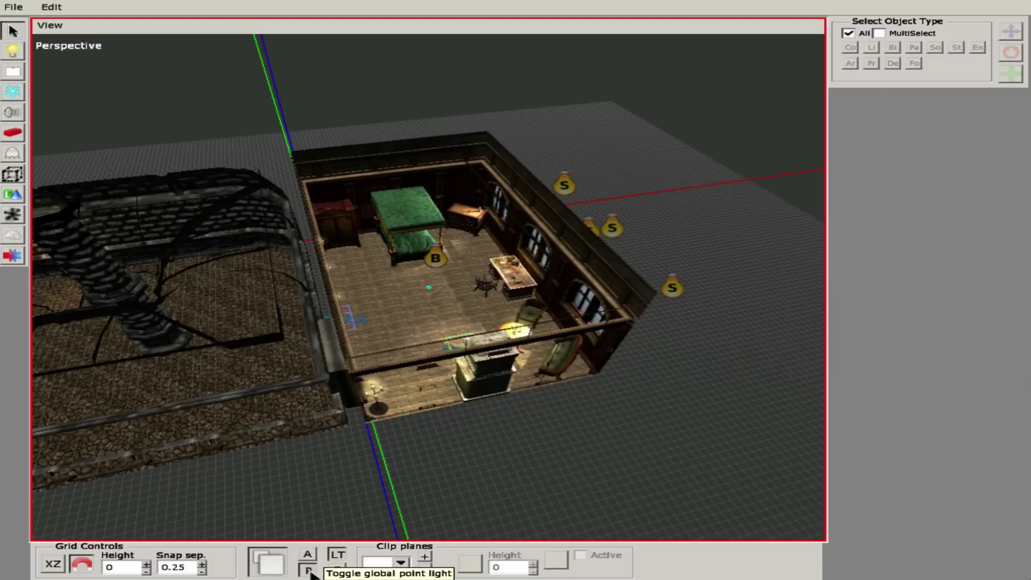
click(310, 571)
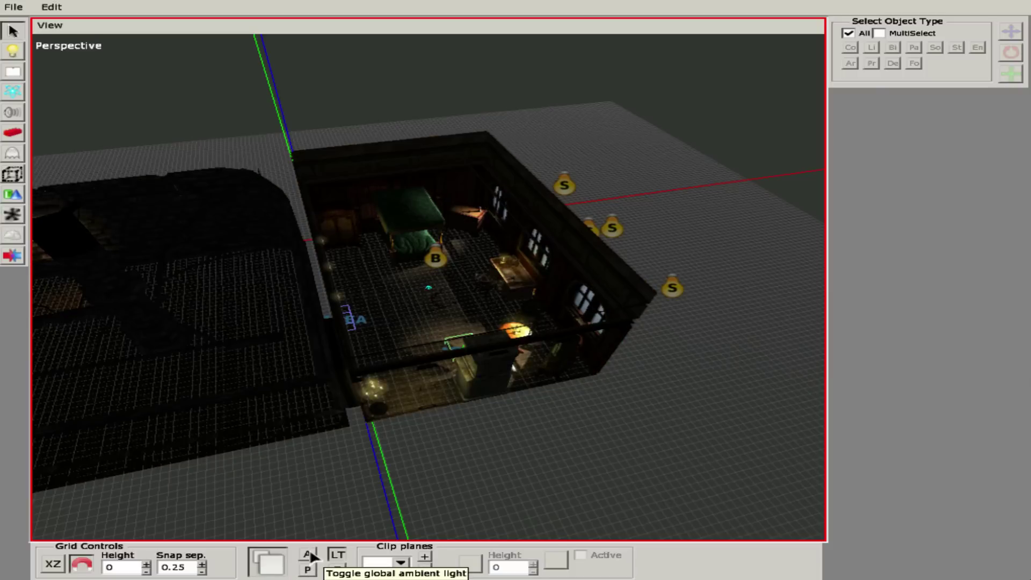
click(311, 556)
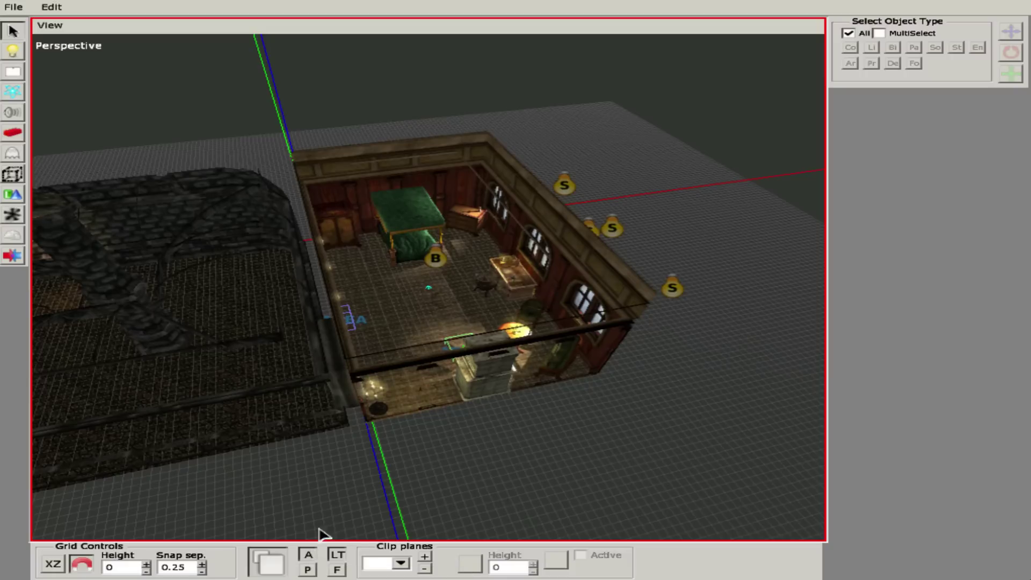
click(310, 559)
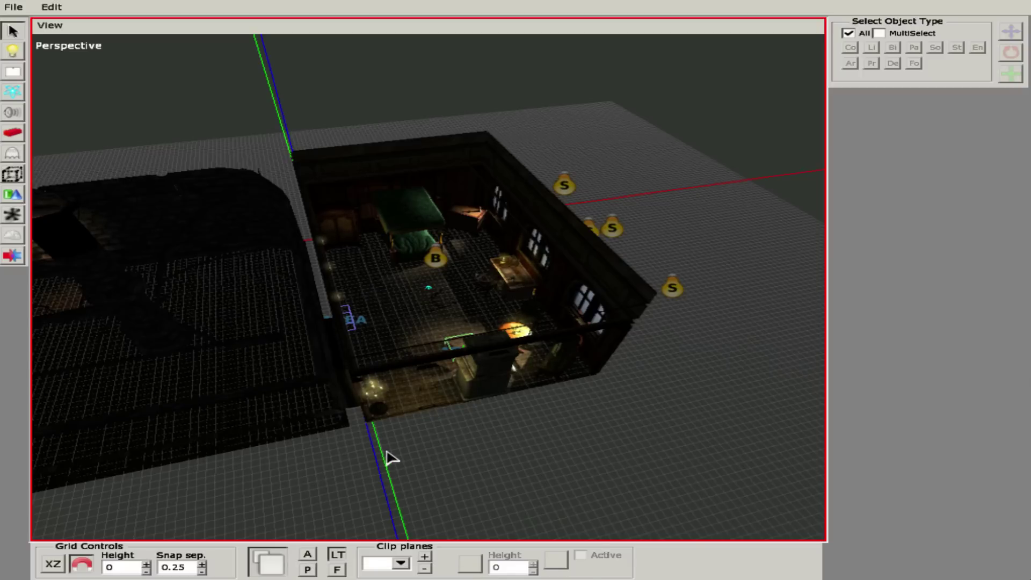
click(311, 559)
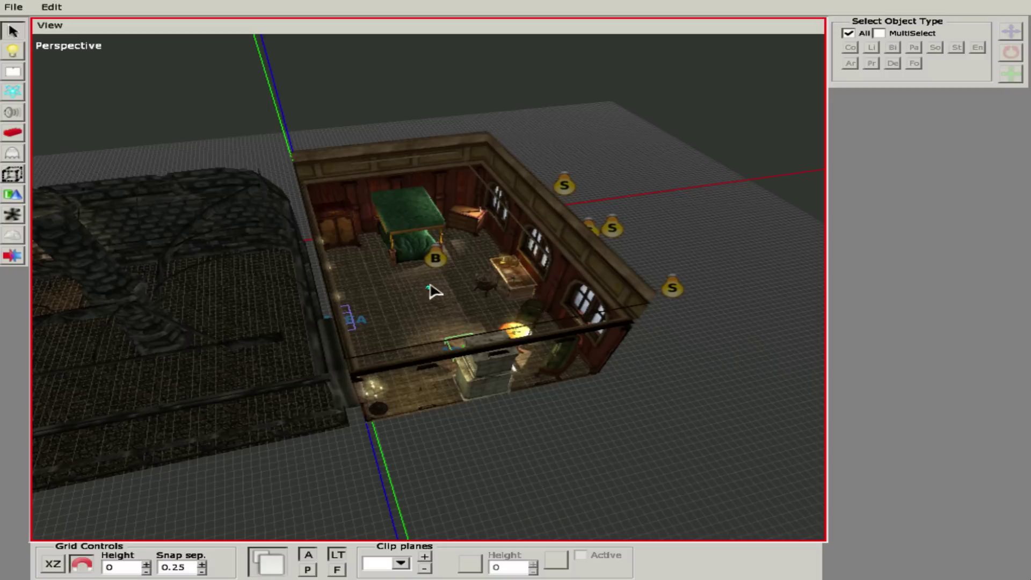
Select the bed bed_nice_1, focus the Perspective camera on it and inspect it from near and far
click(410, 223)
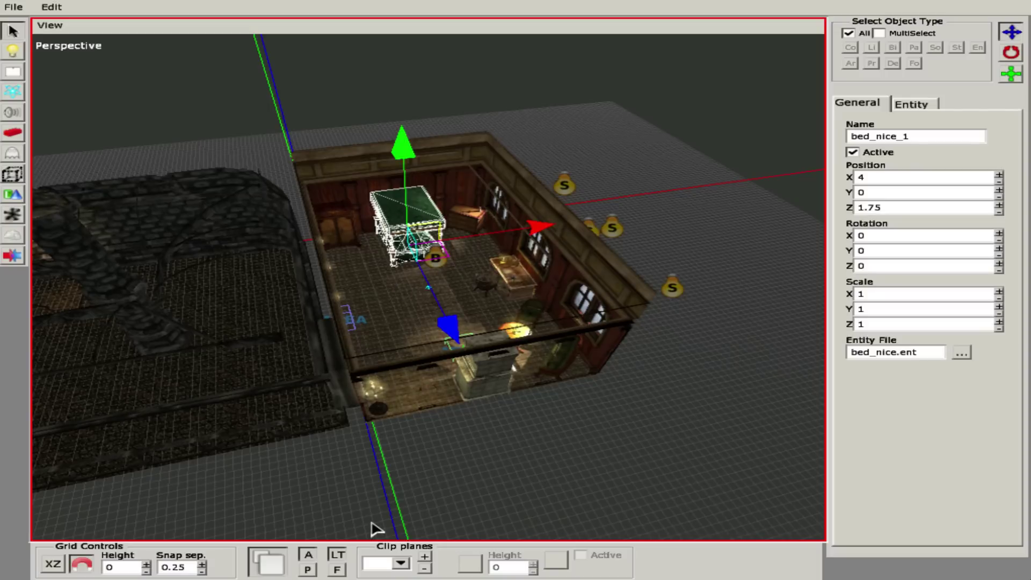
click(337, 572)
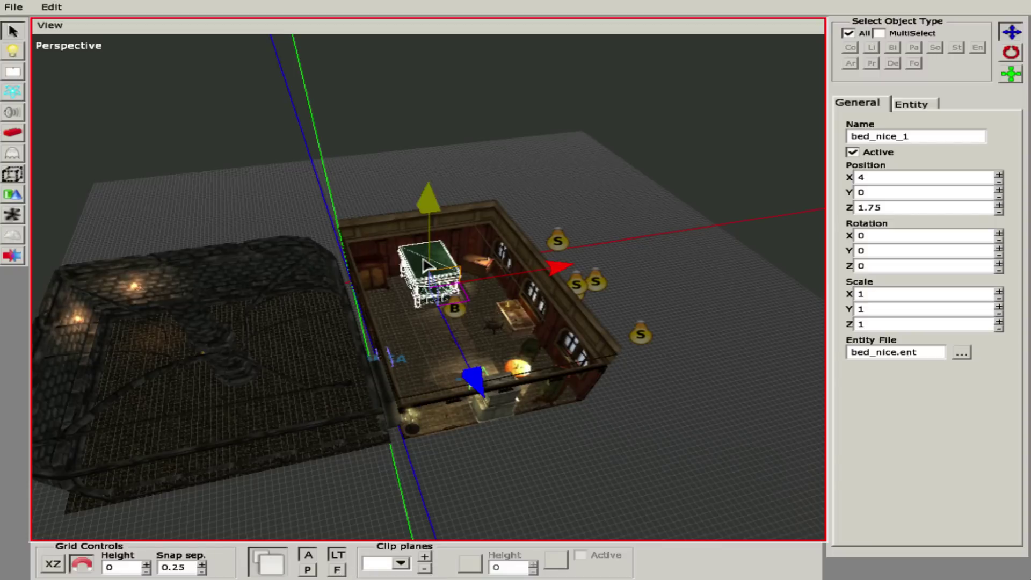
scroll(426, 285, up, 6)
scroll(438, 304, up, 3)
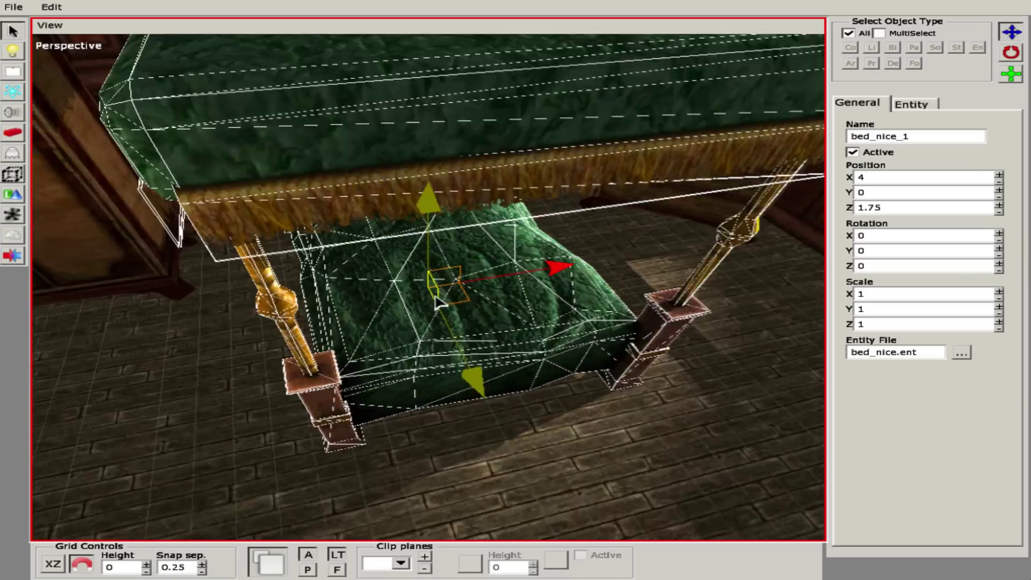
scroll(438, 303, down, 2)
scroll(438, 303, up, 4)
scroll(437, 303, up, 5)
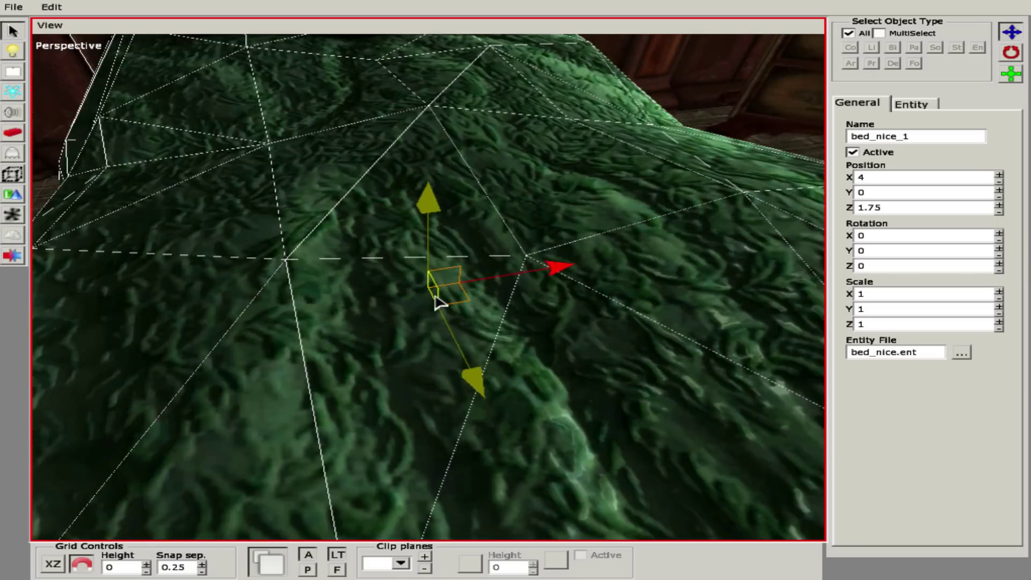
scroll(438, 303, down, 2)
scroll(437, 298, down, 6)
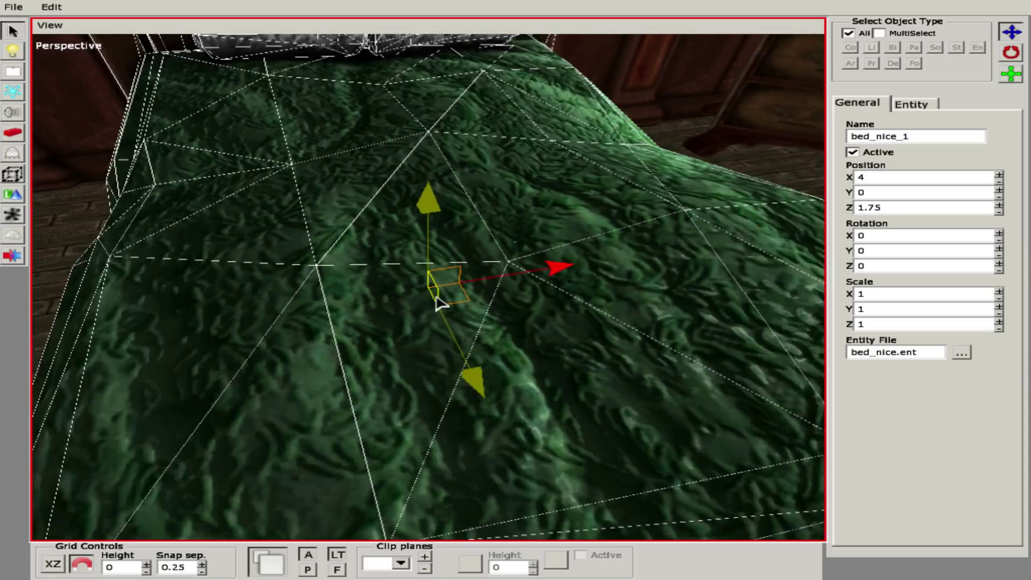
scroll(438, 304, down, 4)
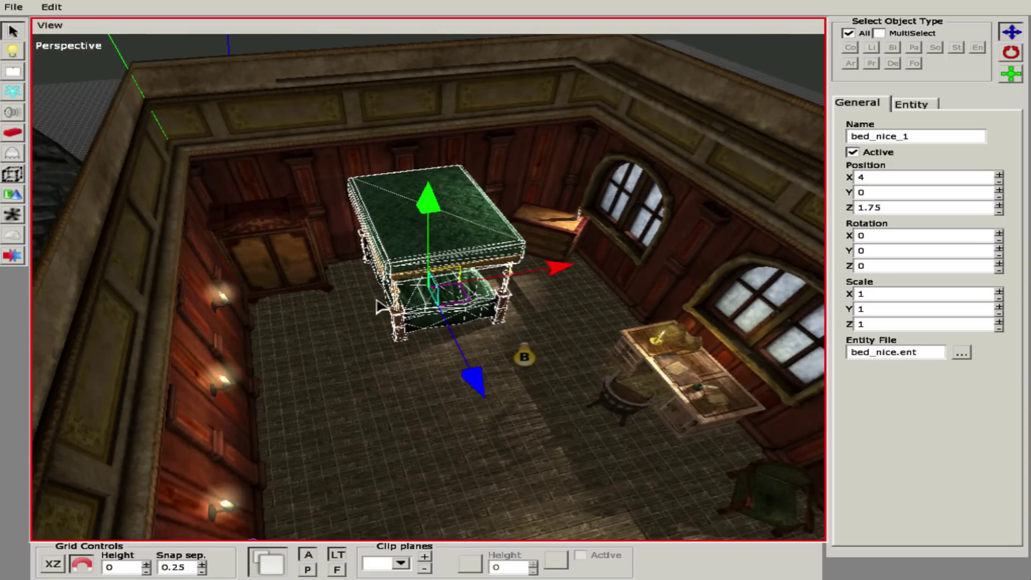
Select the cabinet cabinet_nice_1, focus the Perspective camera on it and orbit around it
click(304, 271)
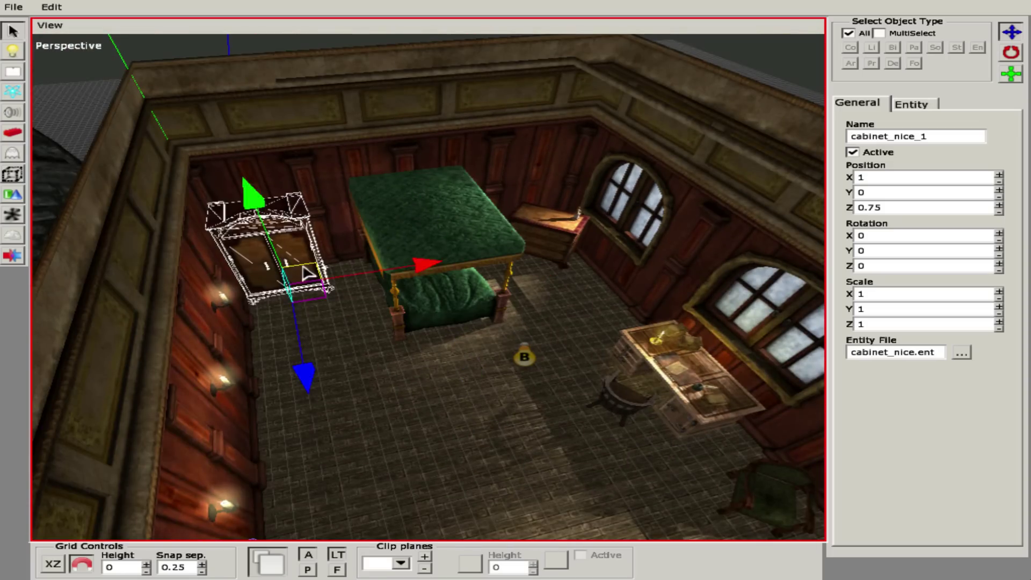
click(337, 570)
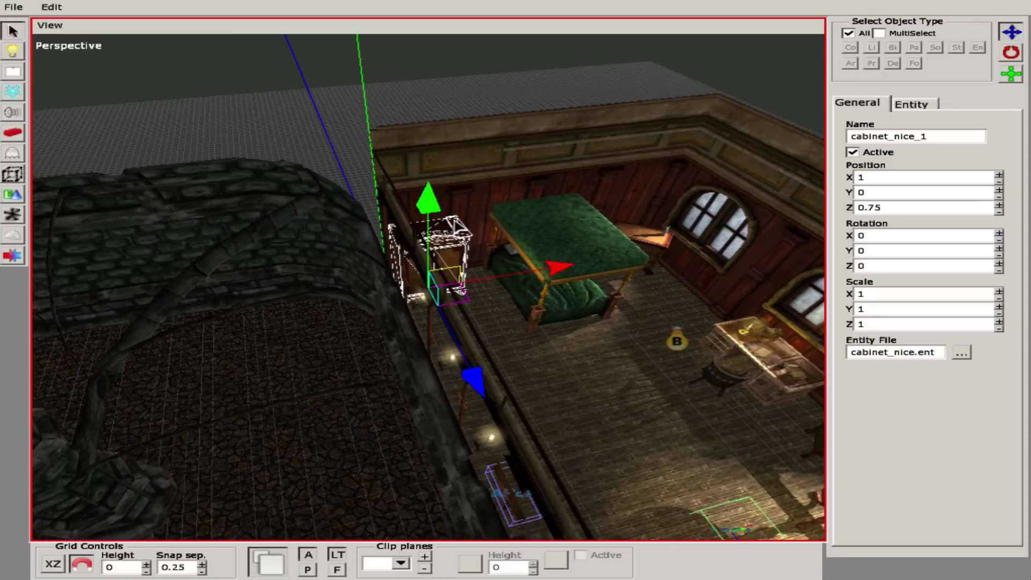
drag(547, 352, 424, 368)
Clear the object selection and add a YZ clip plane, inspecting how it cuts the level from several angles
click(594, 329)
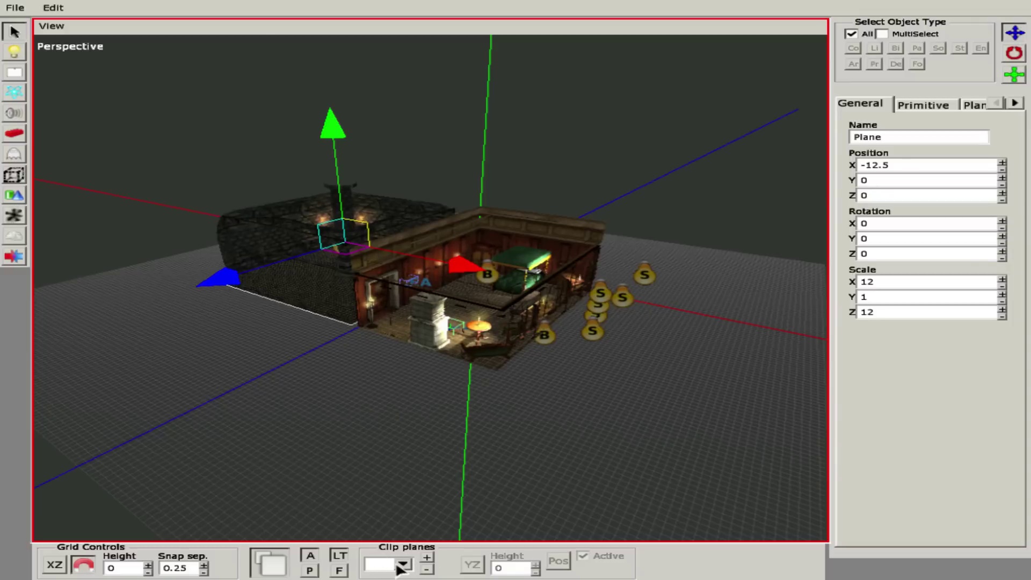
click(356, 429)
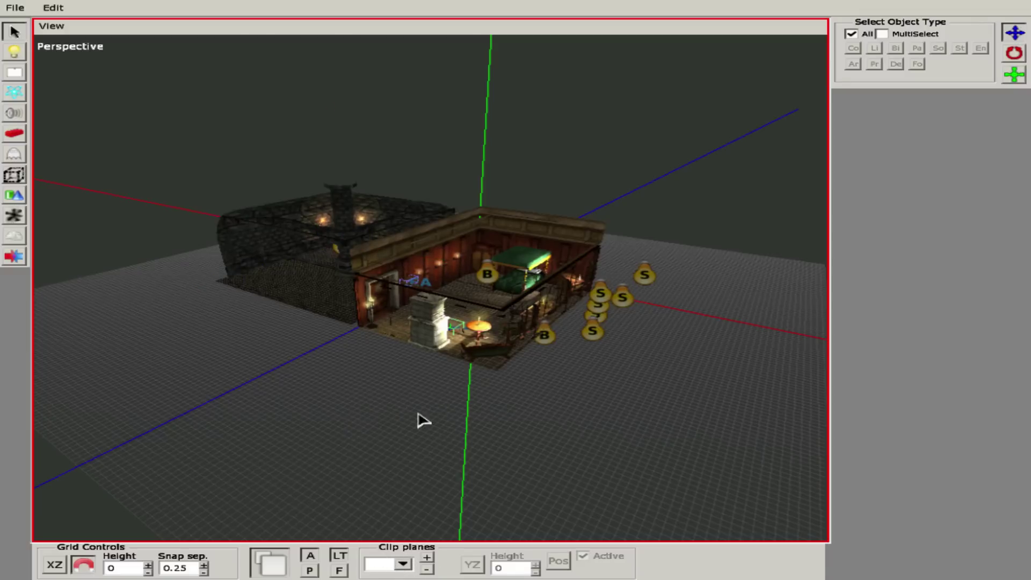
click(427, 560)
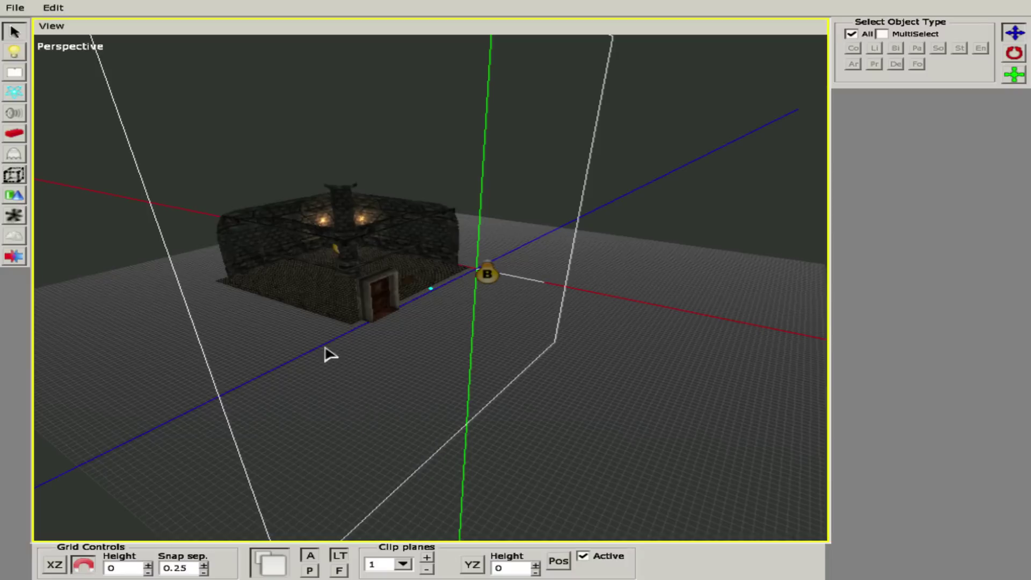
alt+drag(326, 348, 375, 300)
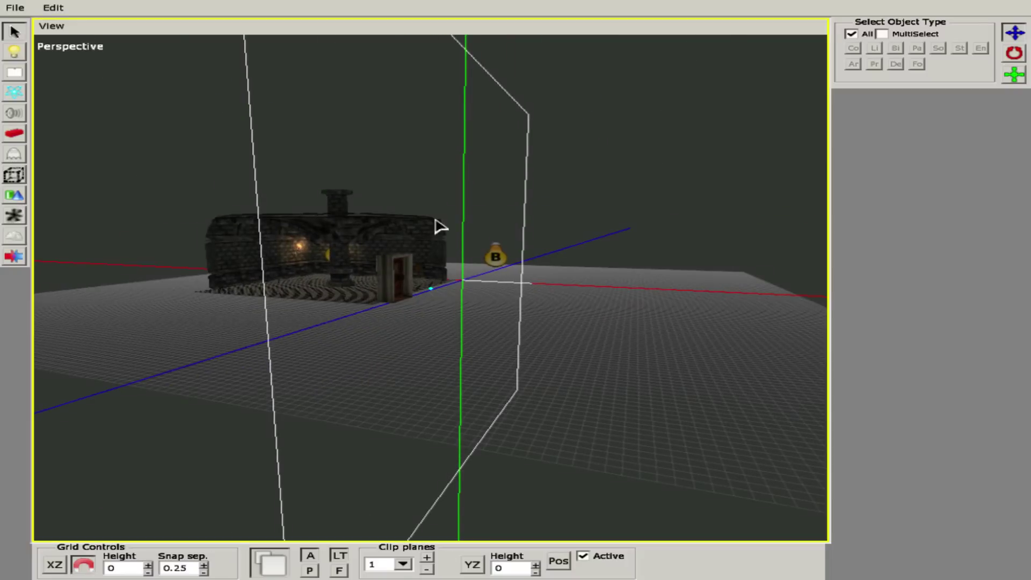
middle_drag(438, 225, 473, 325)
alt+drag(469, 317, 408, 322)
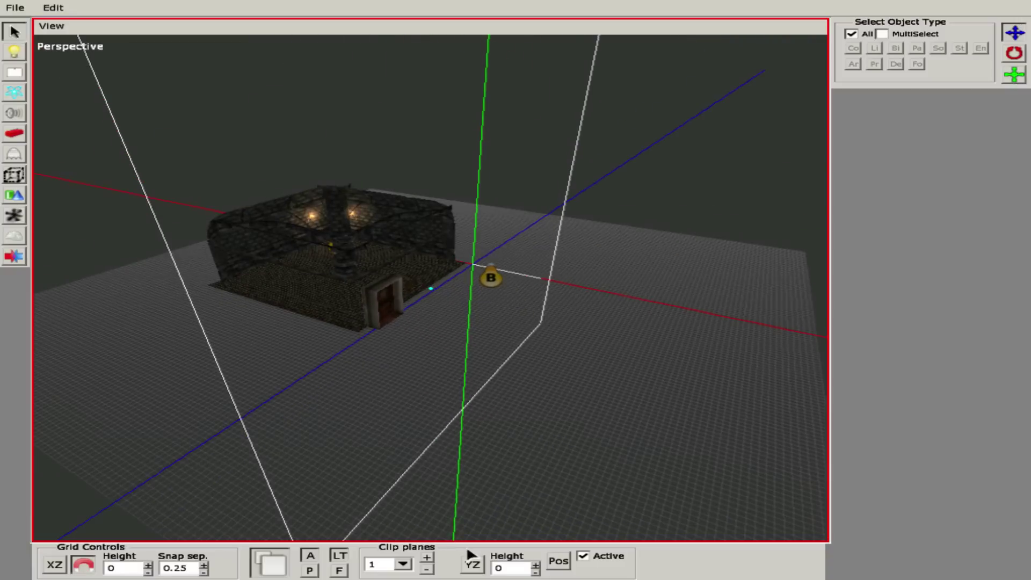
Raise the clip plane's height in increments to 5.5 to reveal more of the furnished room
click(536, 564)
click(535, 565)
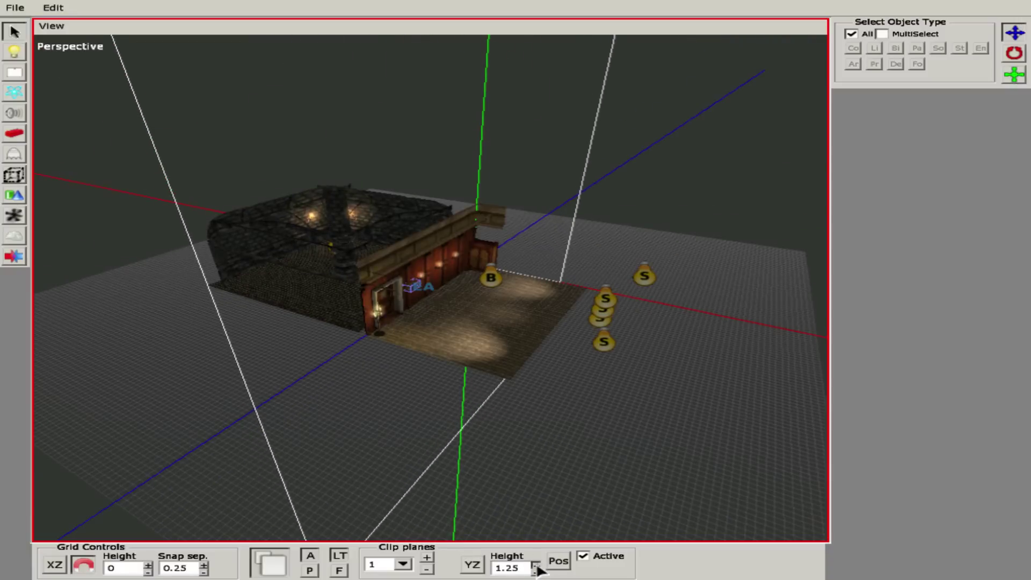
click(536, 565)
click(535, 564)
click(536, 565)
click(535, 564)
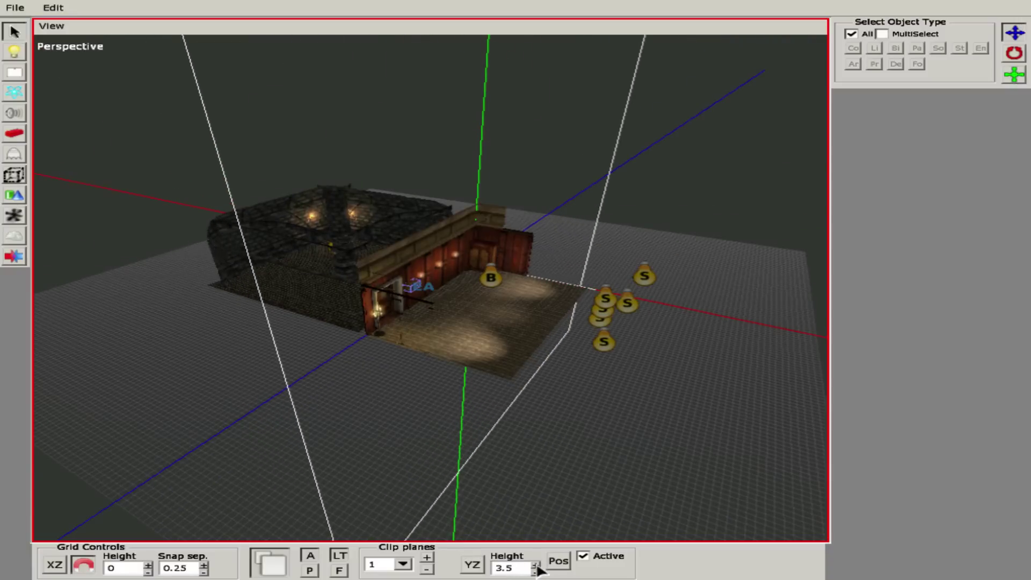
click(535, 564)
click(536, 564)
click(535, 564)
click(536, 564)
click(536, 564)
click(535, 564)
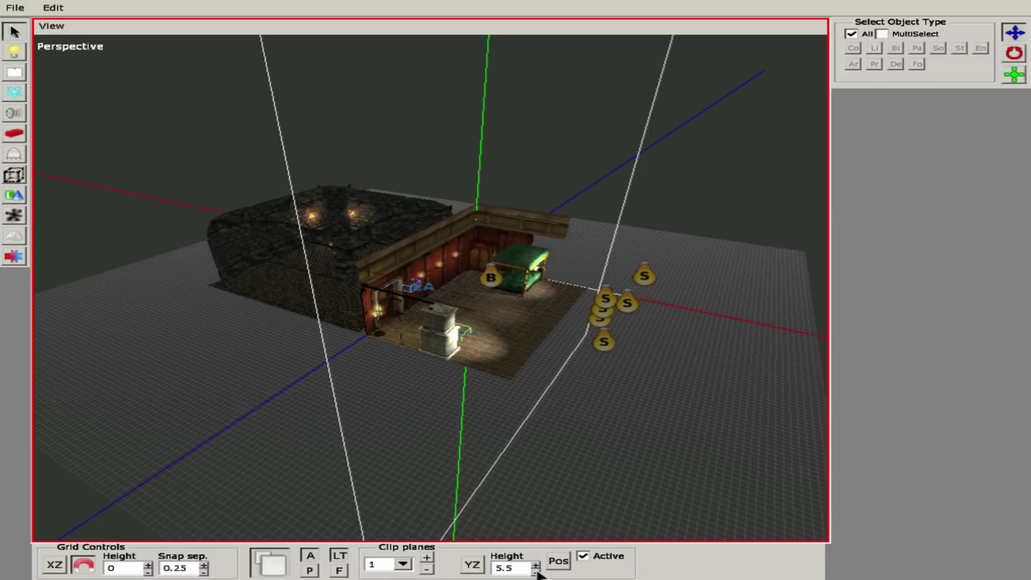
Reset the clip plane's height to 0
click(536, 573)
drag(523, 567, 461, 566)
text(0)
key(Return)
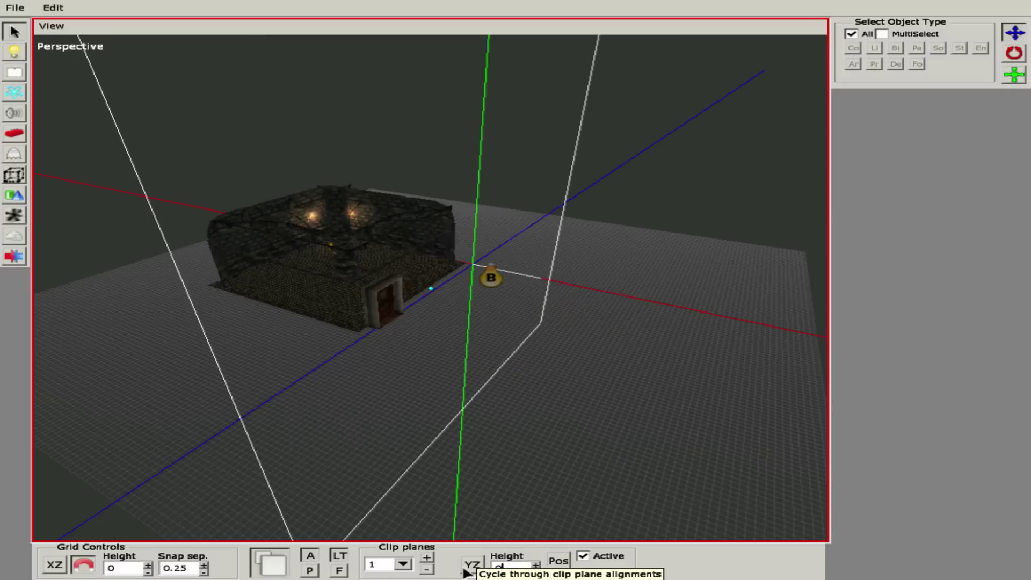
Remove the clip plane and add a new one in its place
alt+drag(458, 359, 471, 326)
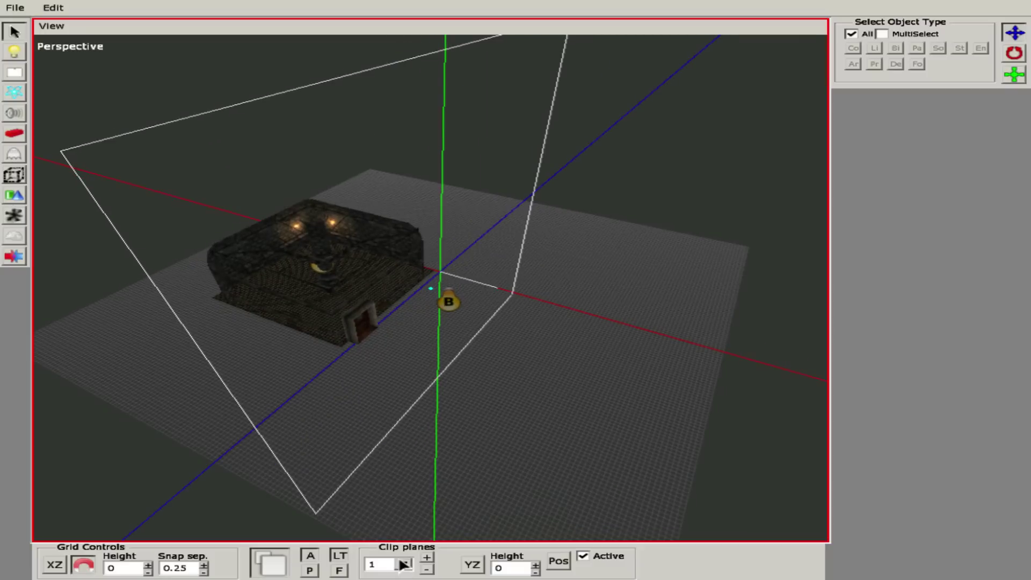
click(427, 570)
drag(421, 466, 408, 406)
click(427, 557)
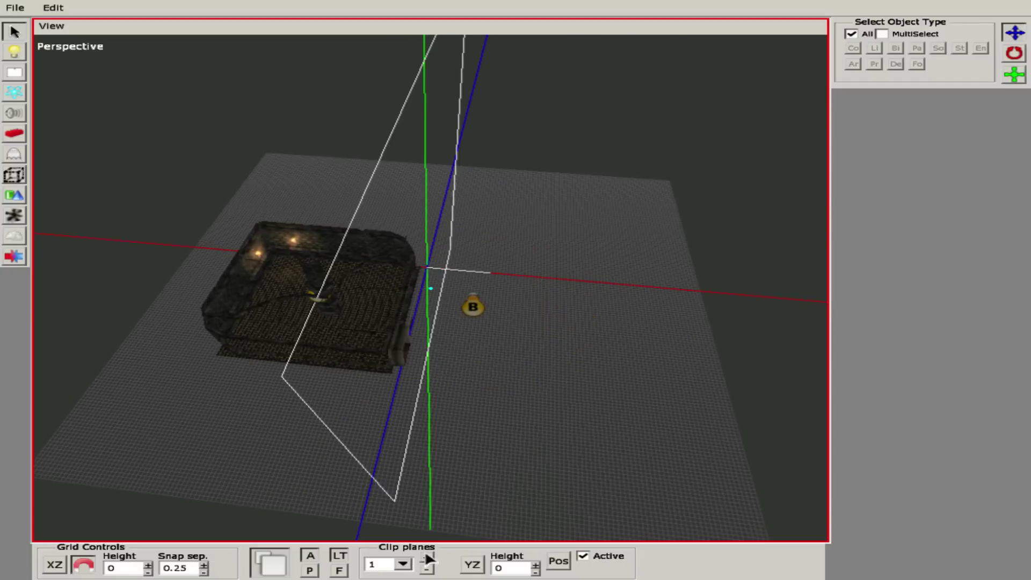
Cycle the clip plane through its alignments, including XZ, and delete the clip plane
click(472, 565)
click(471, 565)
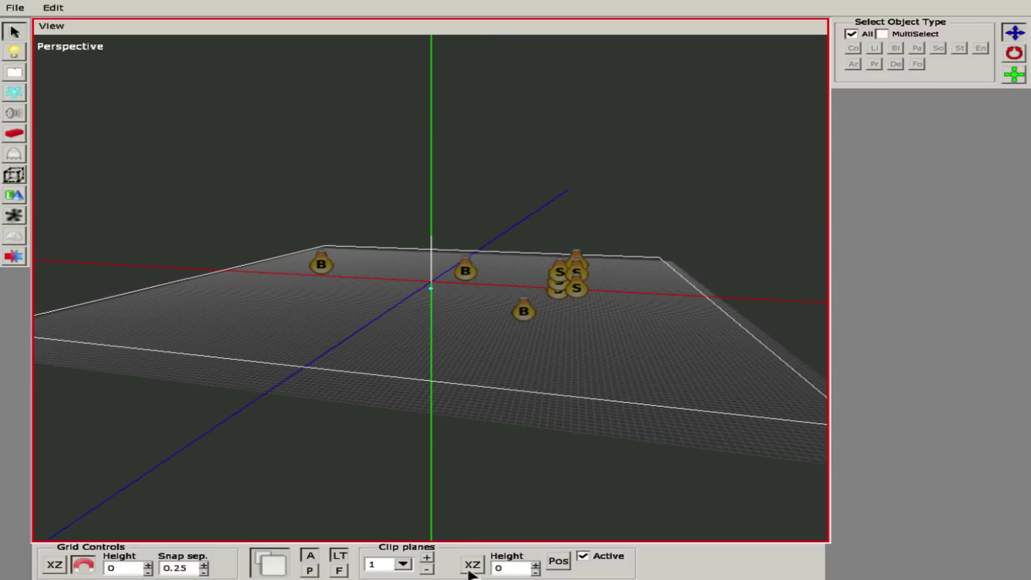
click(469, 570)
click(467, 570)
alt+drag(430, 524, 428, 396)
click(429, 569)
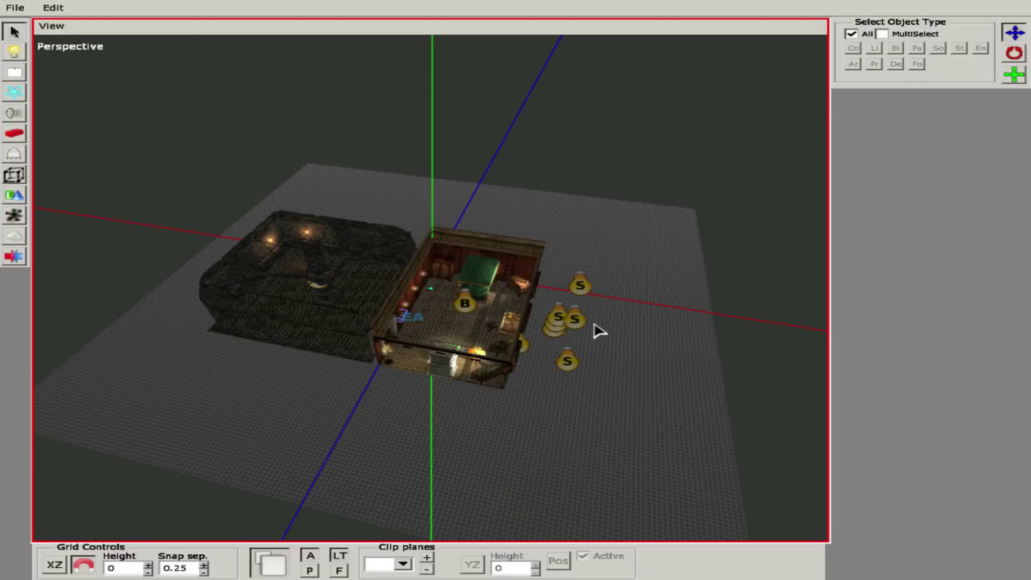
Select the furnished room's floor plane, and after it the wall section wall_default02_10 beside the cabinet
alt+drag(555, 357, 474, 384)
scroll(474, 385, up, 5)
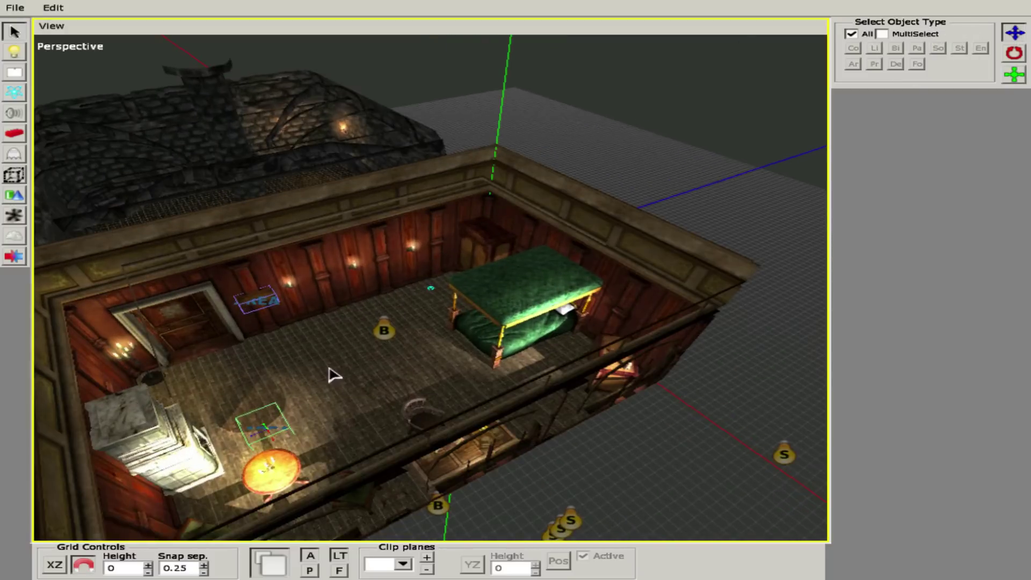
alt+drag(332, 374, 474, 396)
scroll(484, 384, up, 5)
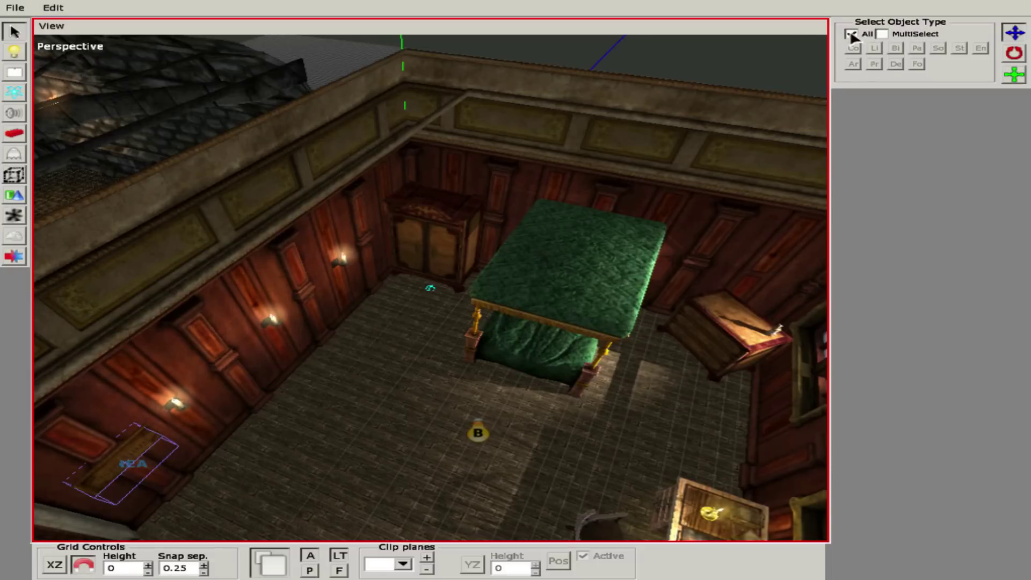
alt+drag(405, 389, 396, 352)
alt+drag(467, 341, 435, 383)
click(486, 333)
click(396, 394)
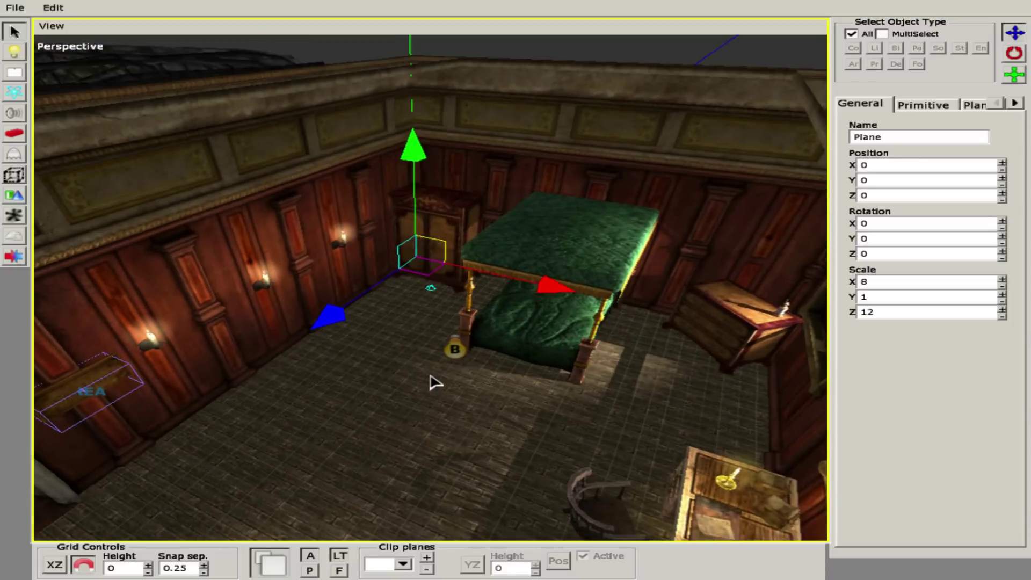
click(328, 263)
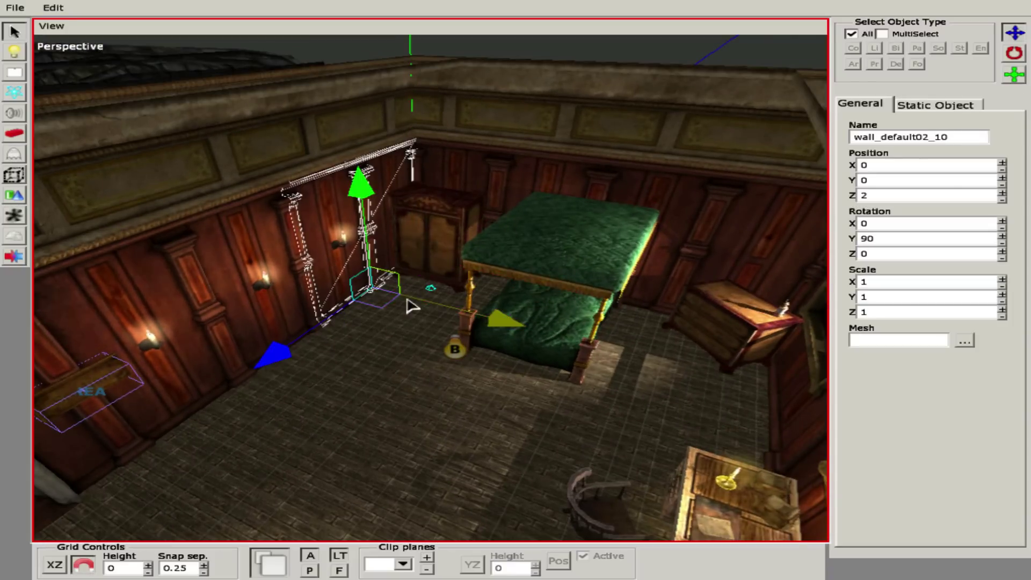
Select the furnished room's floor plane and the wall section wall_default02_1 behind the canopy bed
alt+drag(410, 299, 410, 356)
click(295, 414)
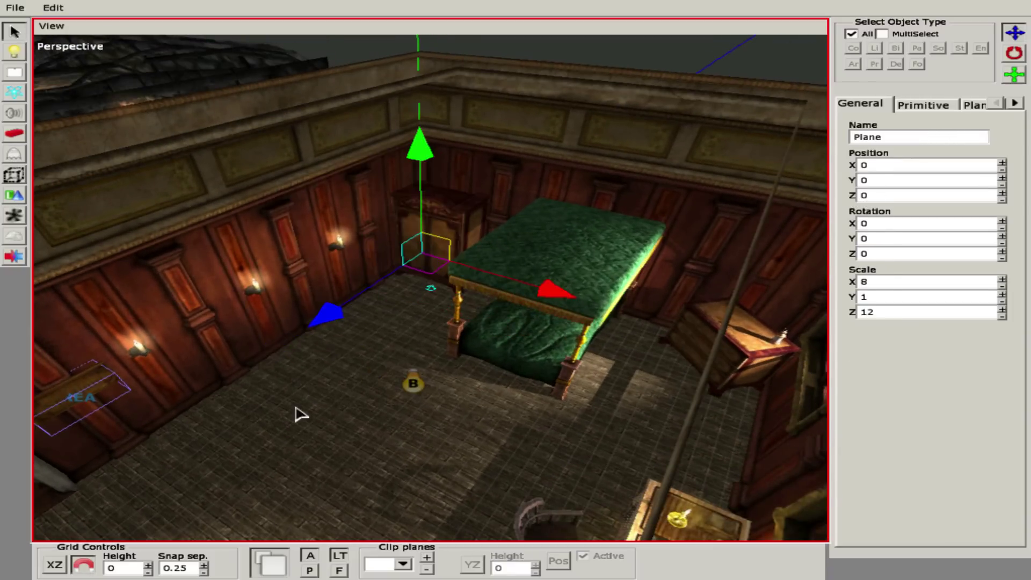
click(207, 277)
alt+drag(263, 329, 456, 267)
click(437, 232)
click(437, 232)
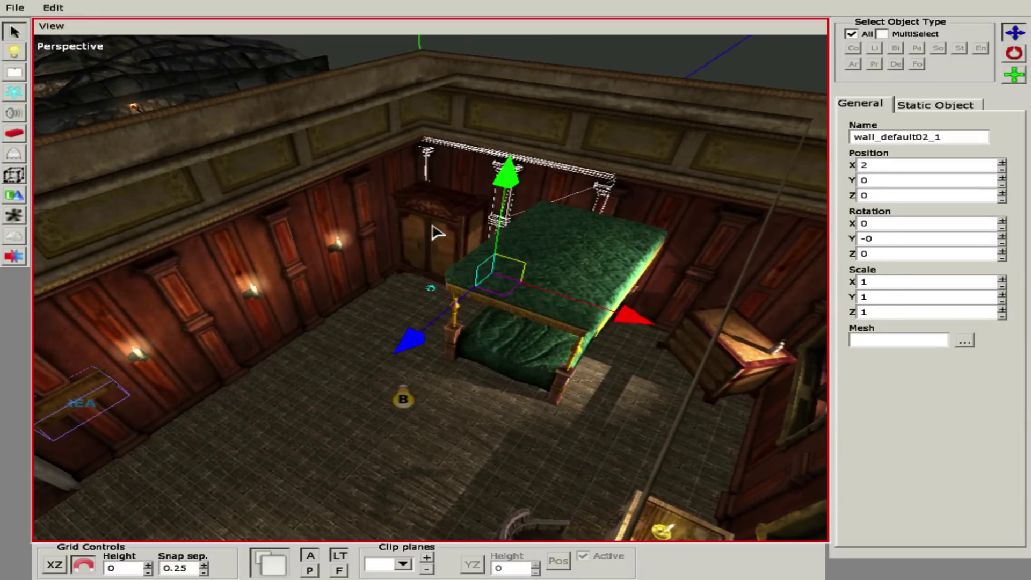
Clear the object selection in the furnished room
alt+drag(436, 232, 427, 306)
click(437, 196)
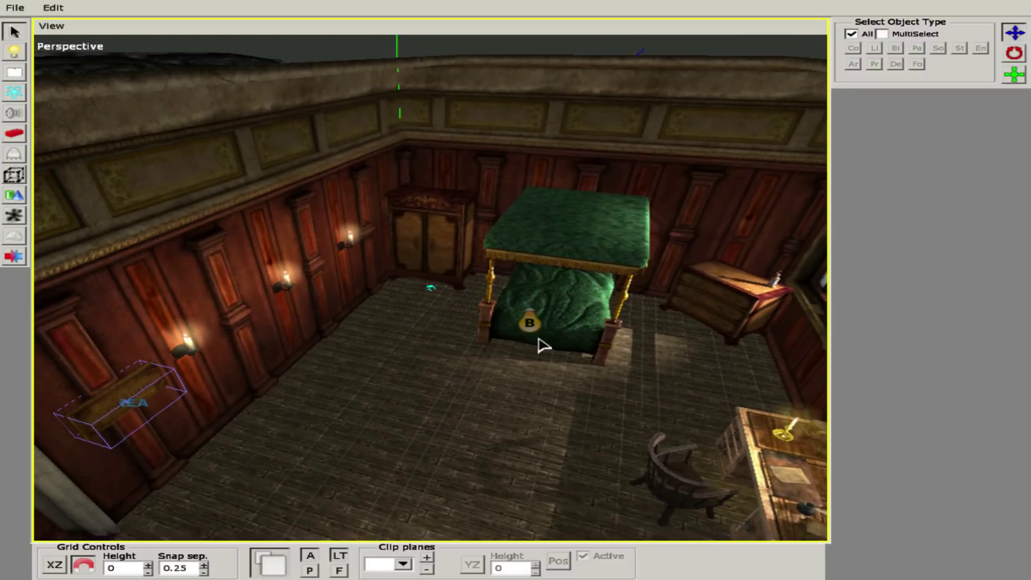
alt+drag(539, 342, 527, 359)
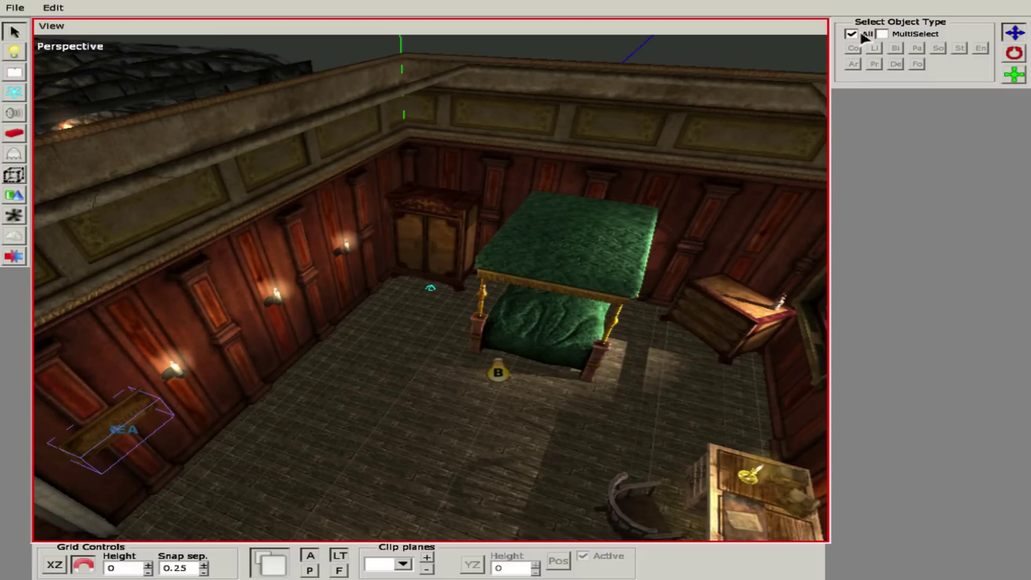
mouse_move(408, 282)
middle_down()
mouse_move(389, 304)
mouse_move(411, 281)
mouse_move(403, 290)
middle_up()
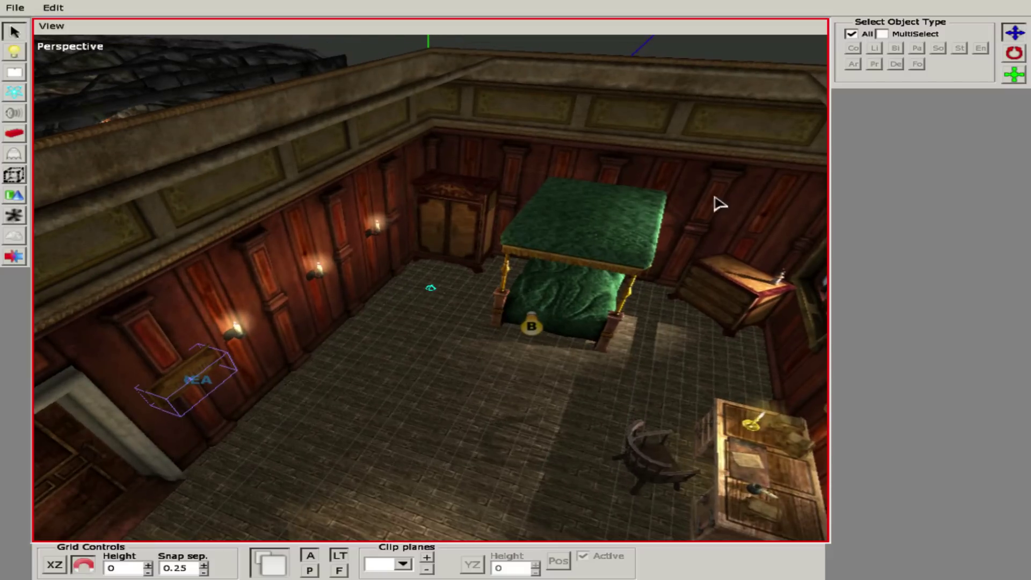
Enable MultiSelect for entities only, select the canopy bed, and try to pick the wall behind it
click(882, 34)
alt+drag(580, 248, 465, 269)
middle_drag(470, 276, 499, 322)
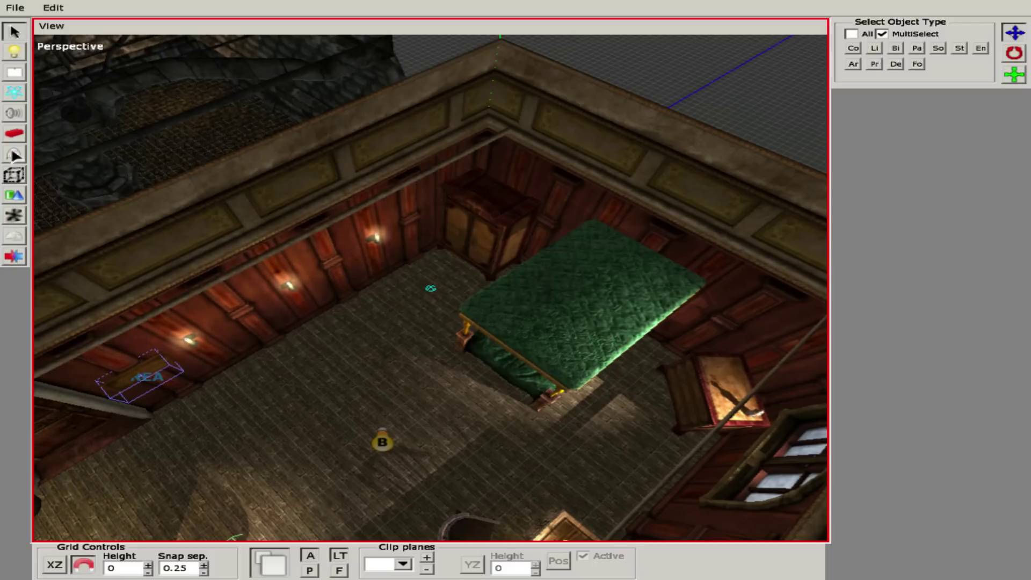
alt+drag(427, 292, 506, 211)
middle_drag(499, 253, 479, 281)
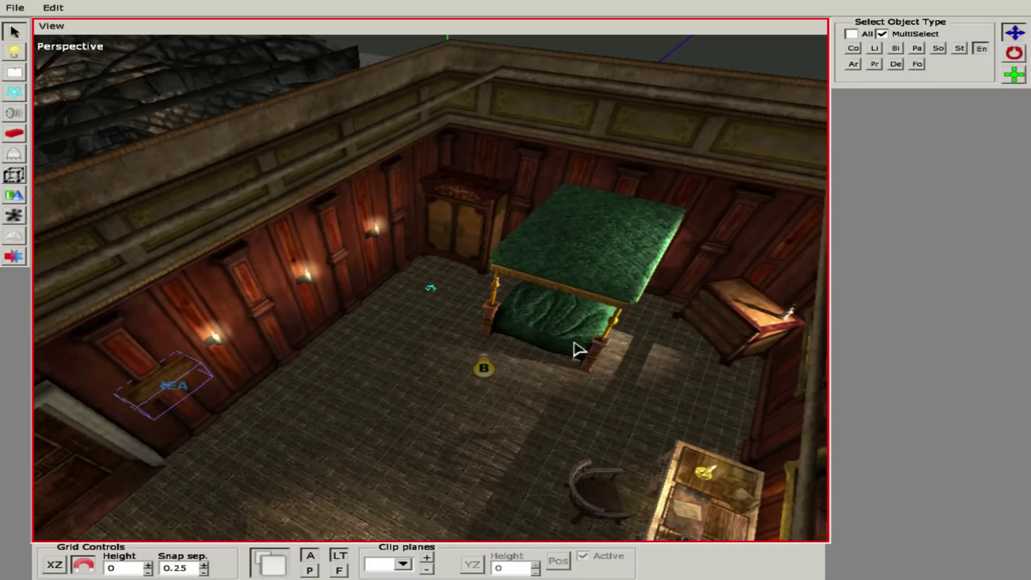
middle_drag(596, 264, 538, 397)
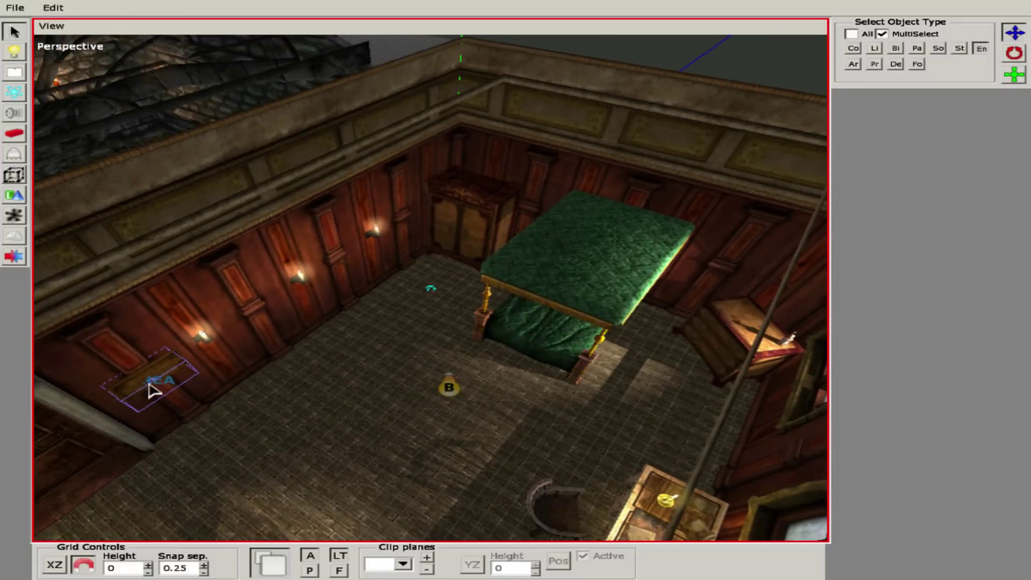
click(553, 304)
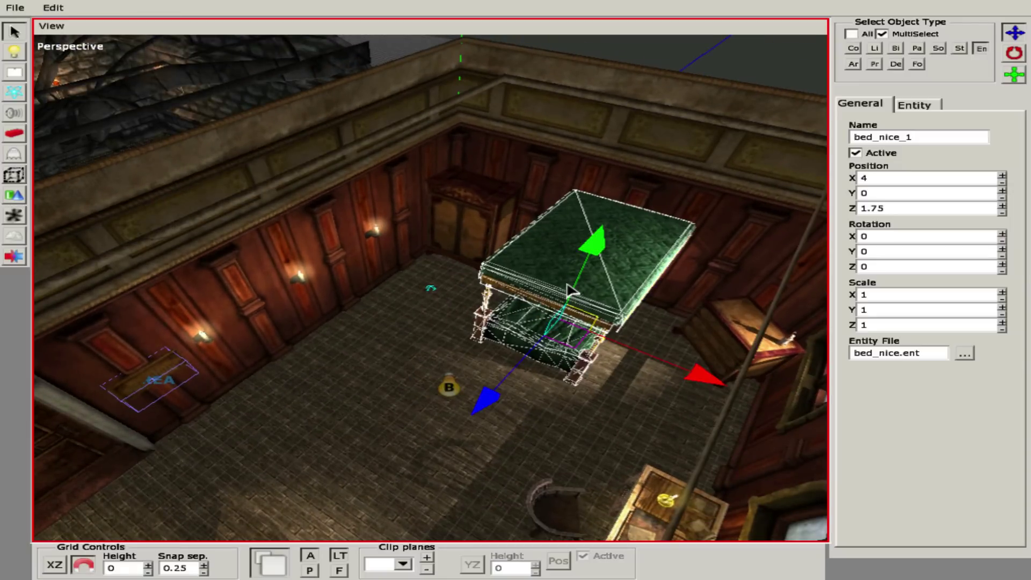
click(521, 148)
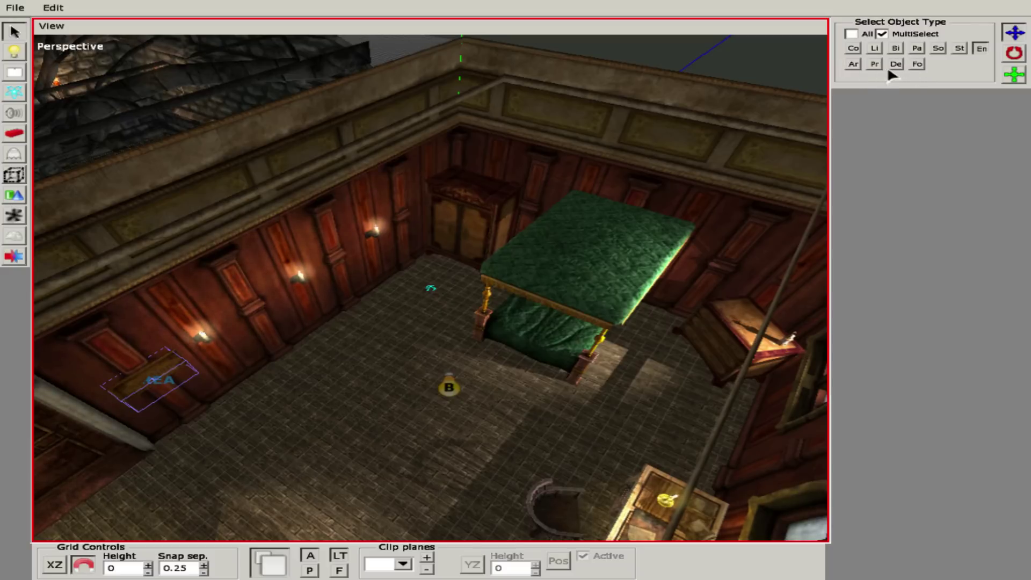
Add static objects to the selectable types and select the wall behind the bed, and after it the ceiling section ceiling_concave_1
click(961, 49)
click(551, 154)
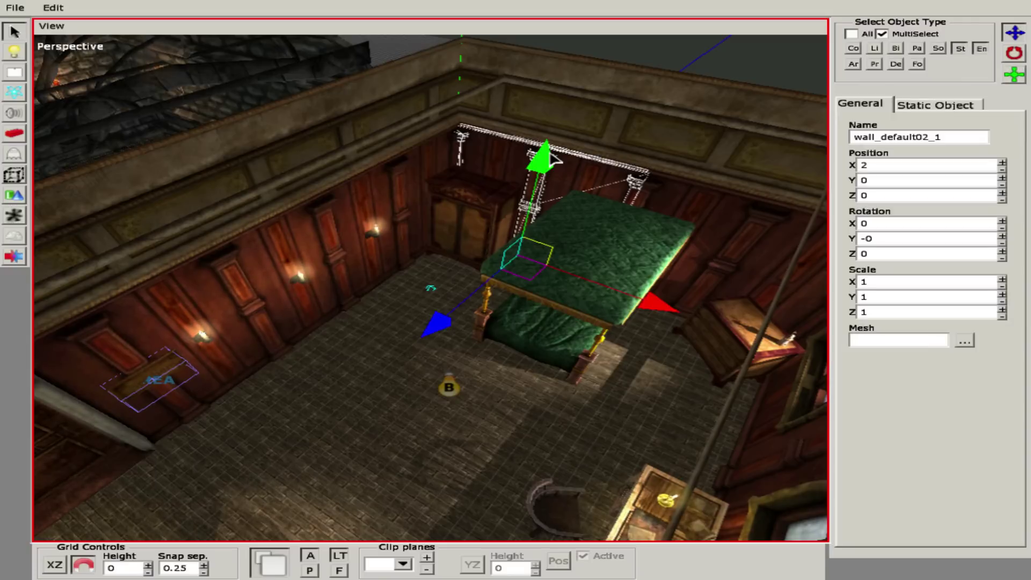
click(573, 113)
Add areas to the selectable types and select the sign area beside the door, SignArea_1
alt+drag(398, 274, 193, 333)
alt+middle_drag(194, 333, 304, 321)
scroll(304, 322, down, 1)
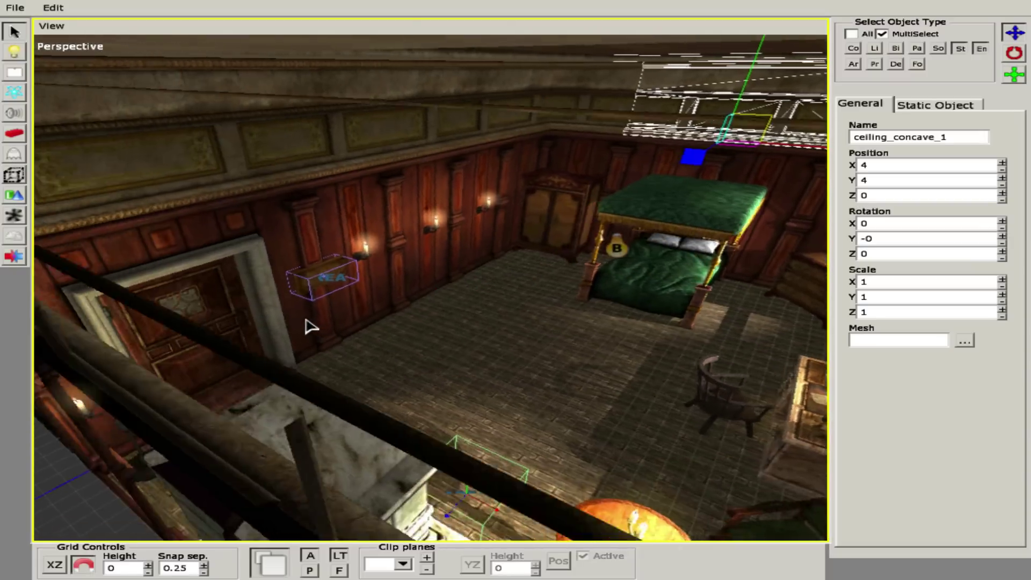
scroll(190, 300, up, 3)
click(263, 273)
click(254, 277)
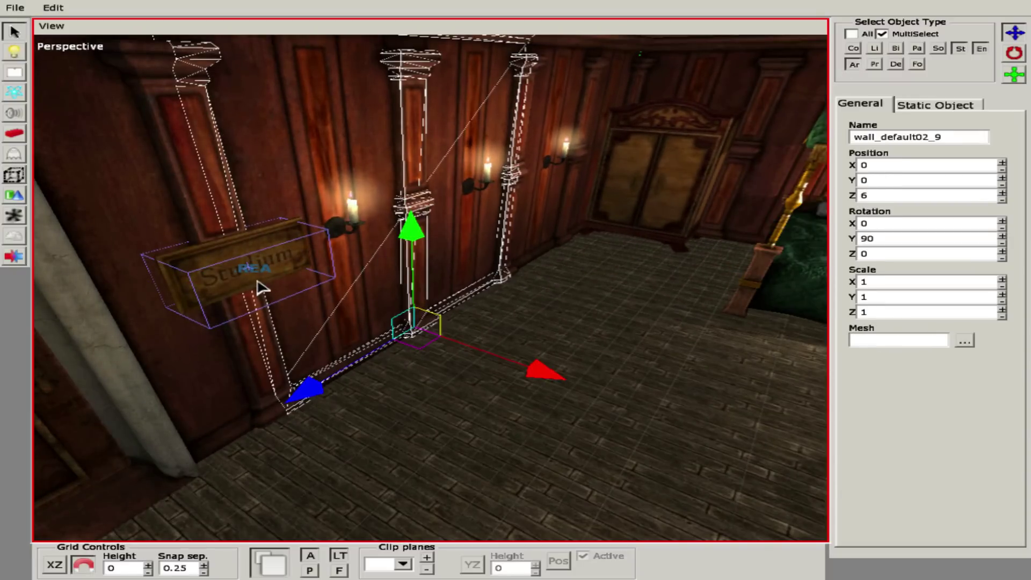
click(261, 284)
Make all object types selectable again and select the wall section wall_default02_9 beside the sign
middle_drag(261, 285, 273, 440)
alt+drag(269, 433, 411, 359)
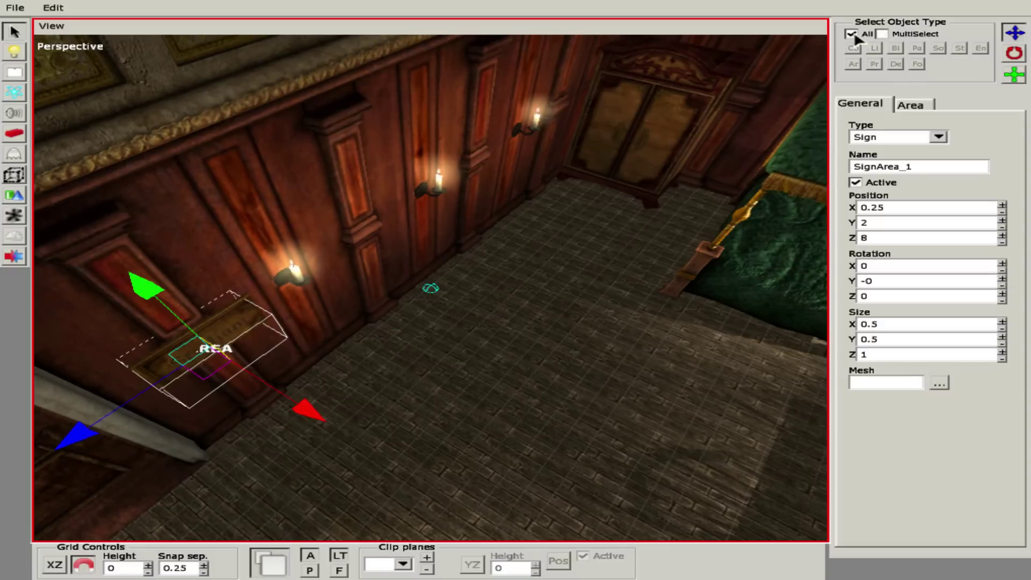
alt+drag(505, 292, 401, 297)
alt+drag(473, 285, 497, 264)
click(472, 181)
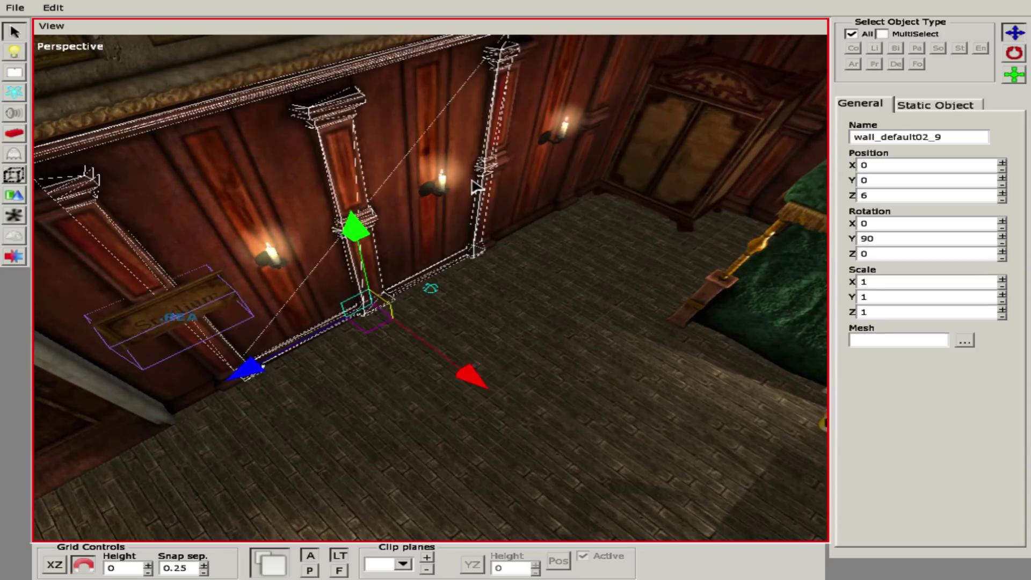
click(473, 186)
Select the tall castle stone pillar, pillar_tall_castlestone_1, in the neighbouring stone room
middle_drag(477, 186, 687, 241)
click(542, 165)
click(551, 158)
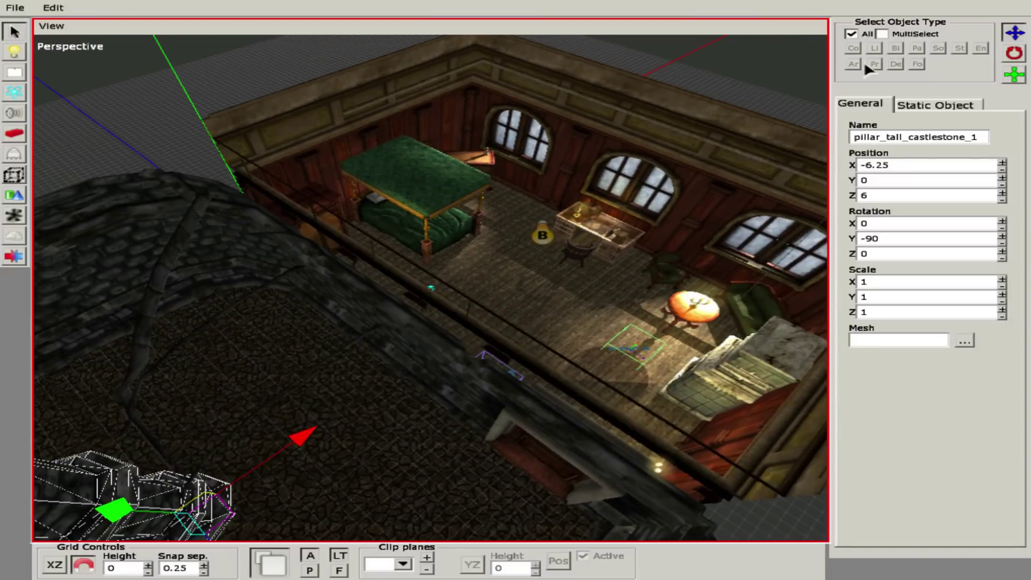
middle_drag(755, 144, 371, 258)
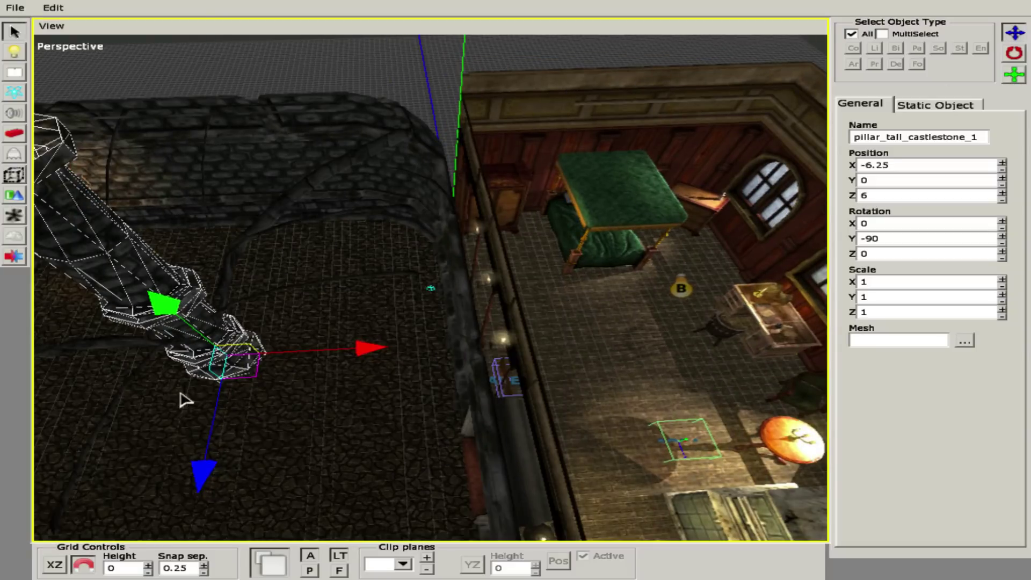
middle_drag(182, 398, 490, 191)
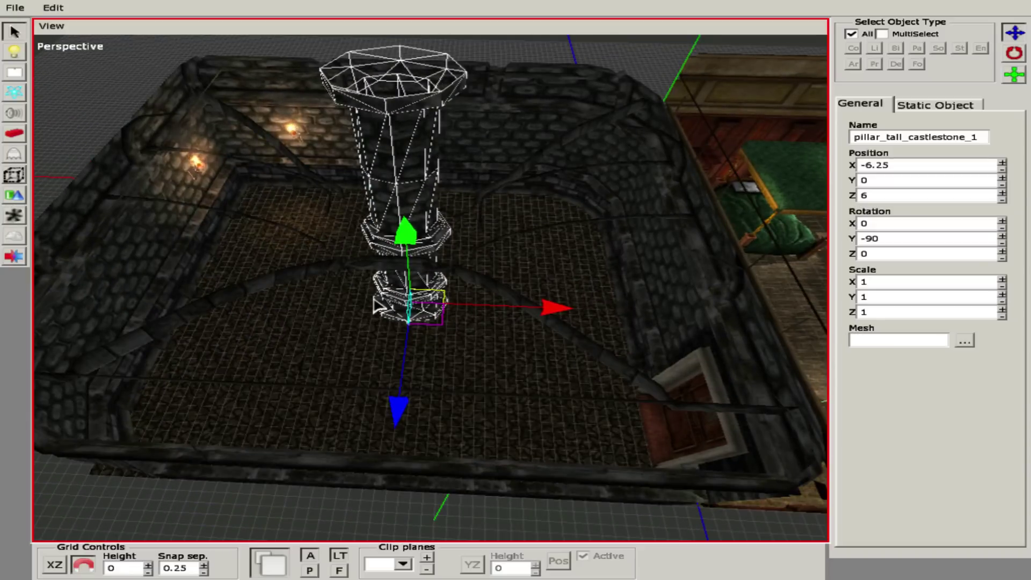
middle_drag(525, 341, 430, 301)
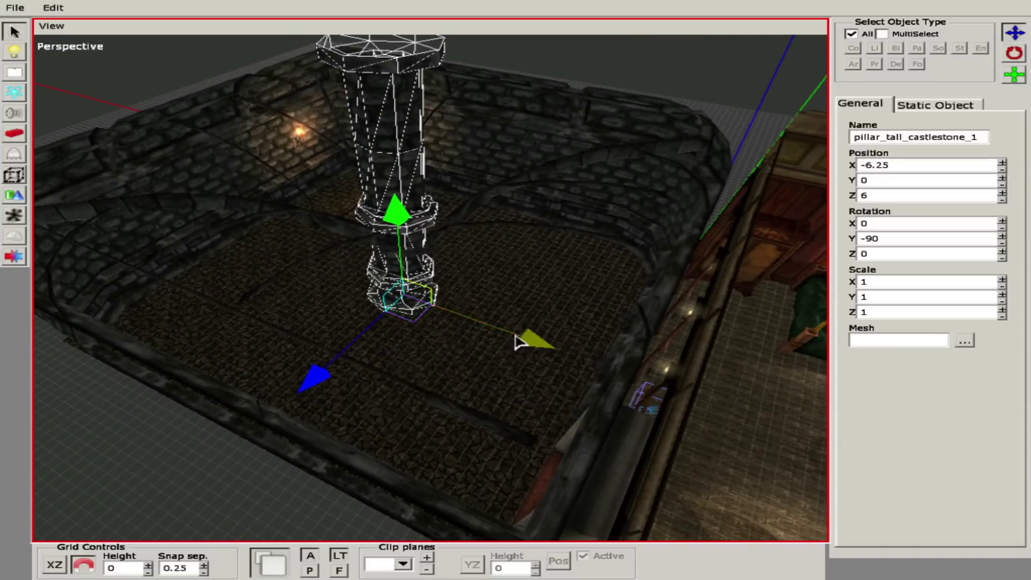
Move the pillar one axis at a time to X -1.75, Y 0.25 and Z 5.75
middle_drag(515, 343, 551, 332)
drag(546, 327, 715, 368)
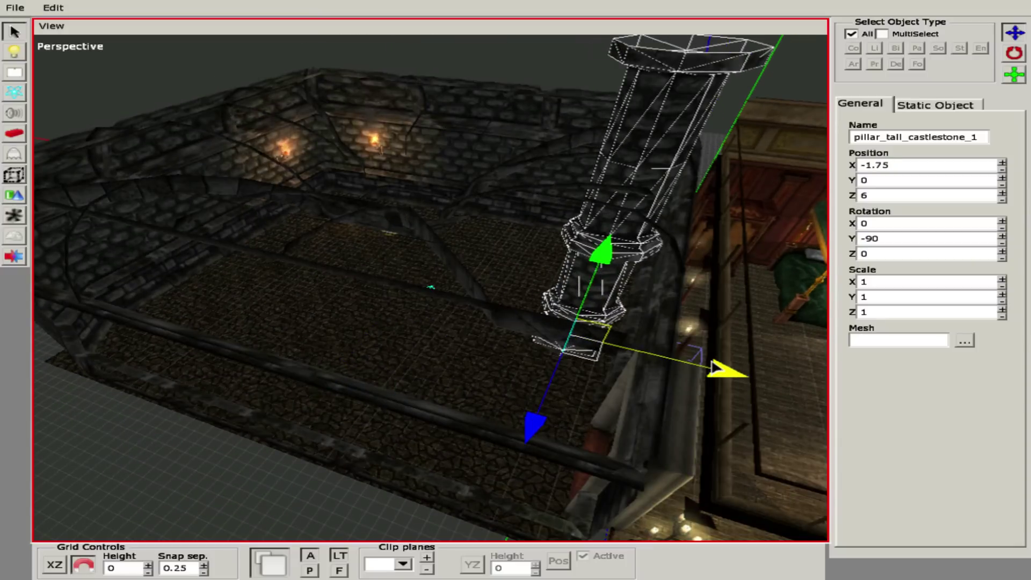
mouse_move(527, 425)
mouse_down()
mouse_move(511, 476)
mouse_move(535, 417)
mouse_up()
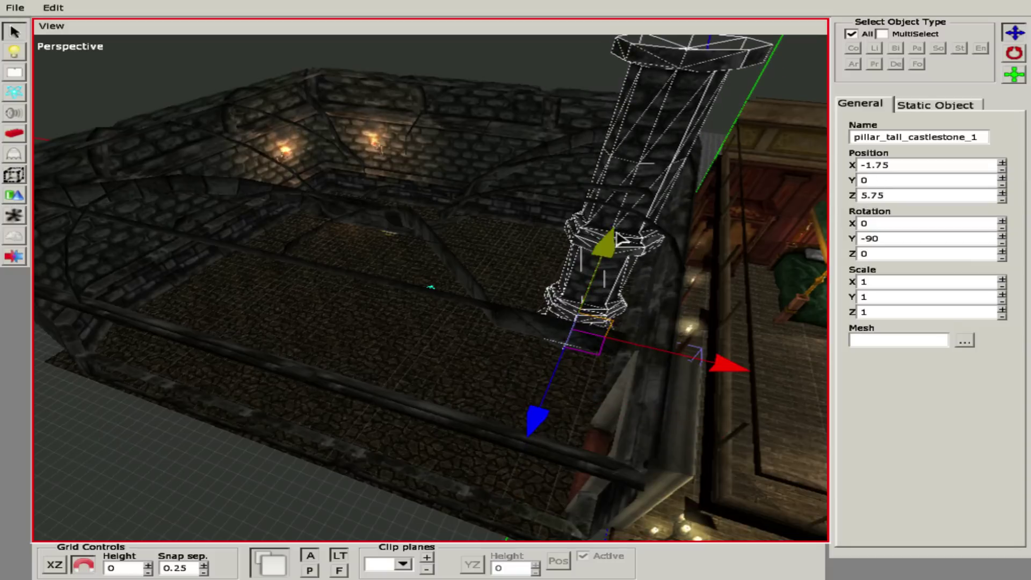
drag(618, 237, 642, 239)
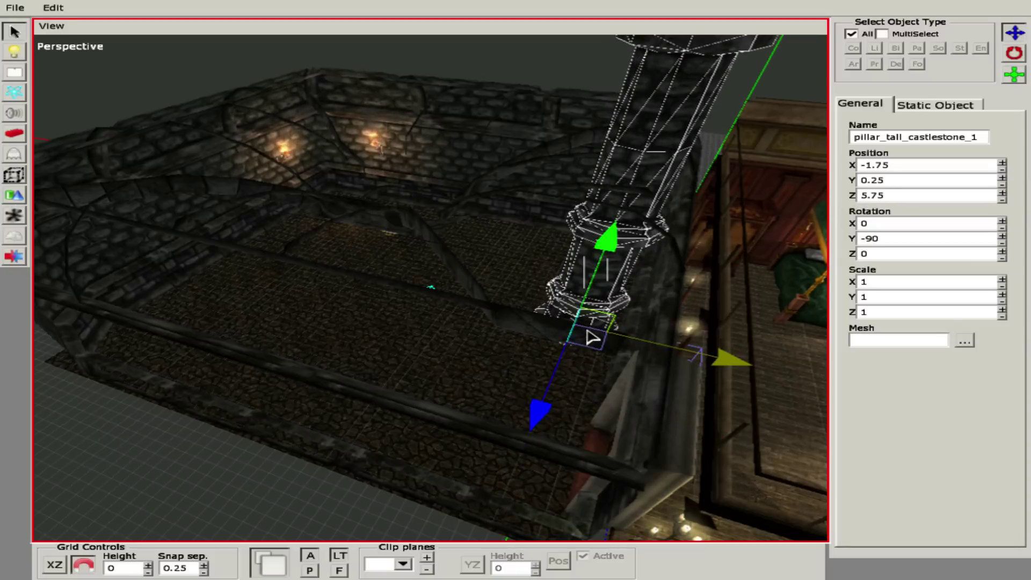
Move the pillar along two axes at a time, bringing it to X -6, Y 0 and Z 6
alt+drag(587, 332, 483, 385)
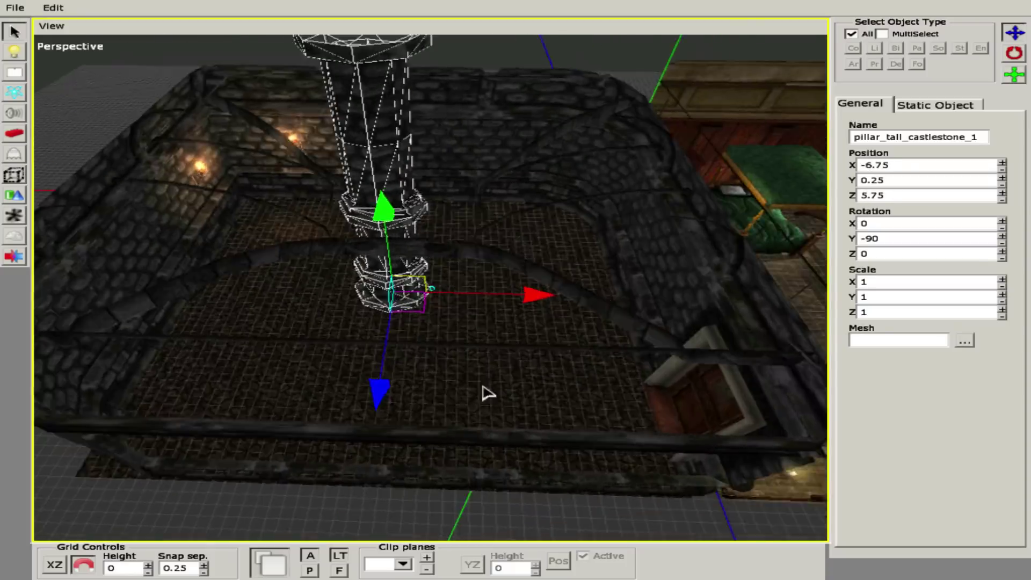
middle_drag(487, 394, 502, 403)
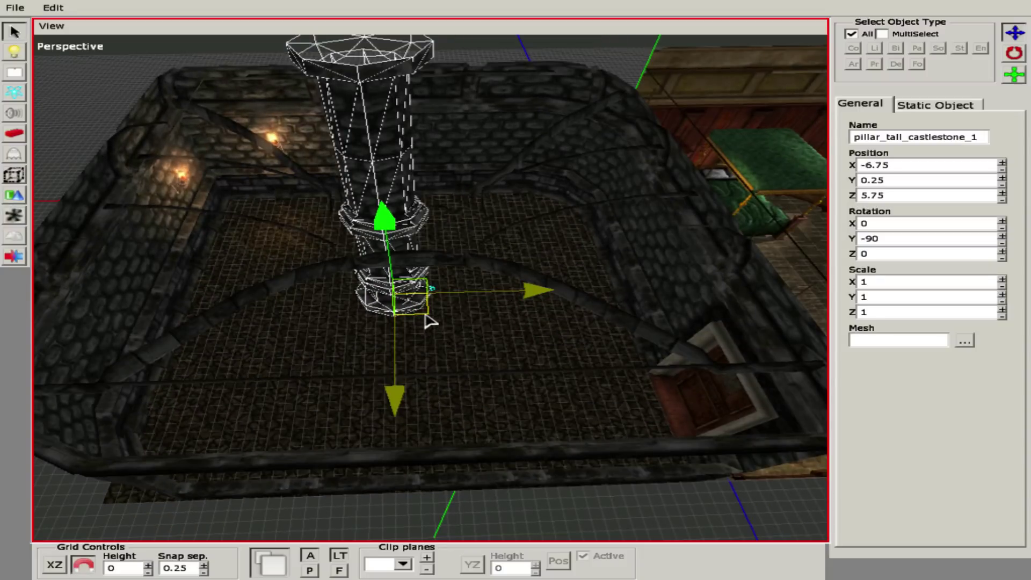
mouse_move(433, 322)
mouse_down()
mouse_move(476, 327)
mouse_move(537, 375)
mouse_move(431, 321)
mouse_up()
middle_drag(435, 324, 438, 275)
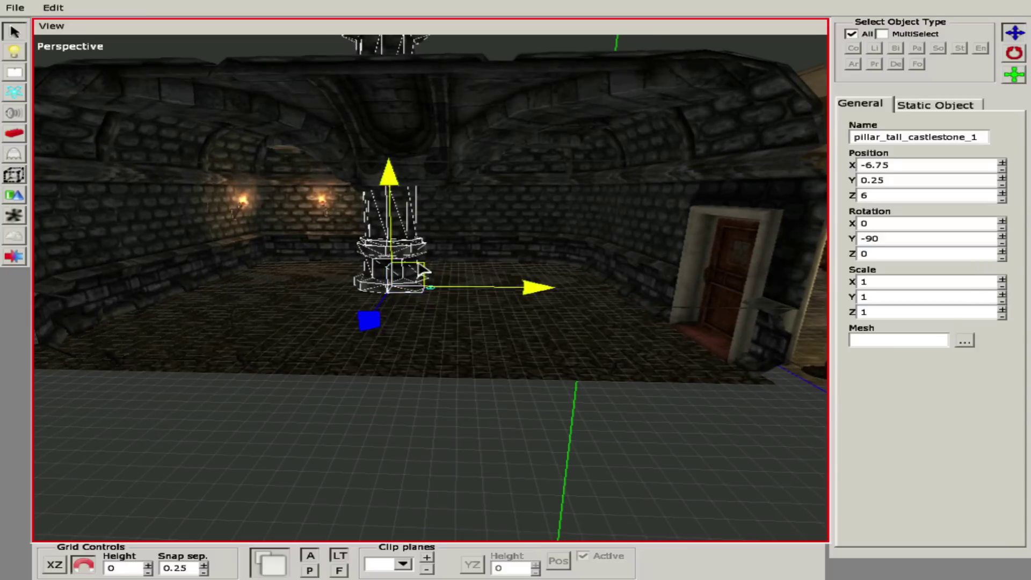
mouse_move(437, 275)
mouse_down()
mouse_move(564, 200)
mouse_move(421, 288)
mouse_move(430, 293)
mouse_up()
Try rotating the pillar about its vertical axis and tilting it over, and undo the tilt
middle_drag(495, 355, 765, 176)
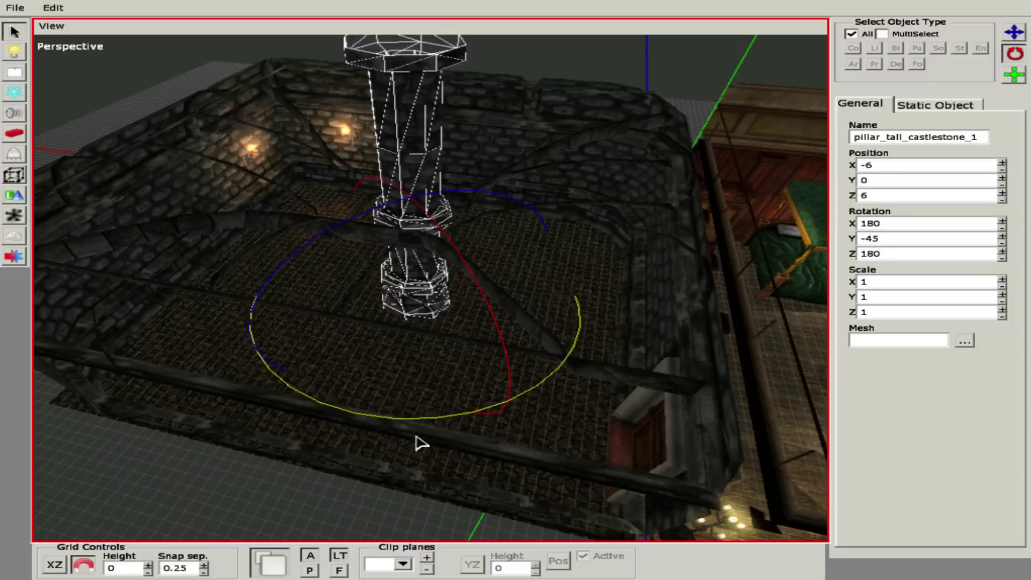
drag(476, 248, 616, 563)
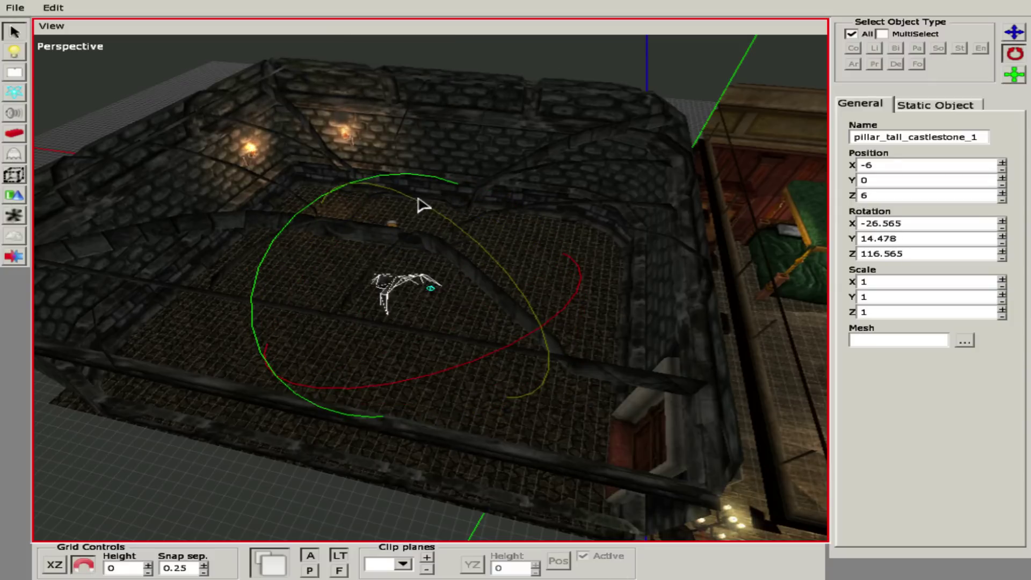
key(ctrl+z)
Rotate the pillar about its axes to a tilt of X 39.805, Y -12.504 and Z -26.329
middle_drag(530, 345, 380, 317)
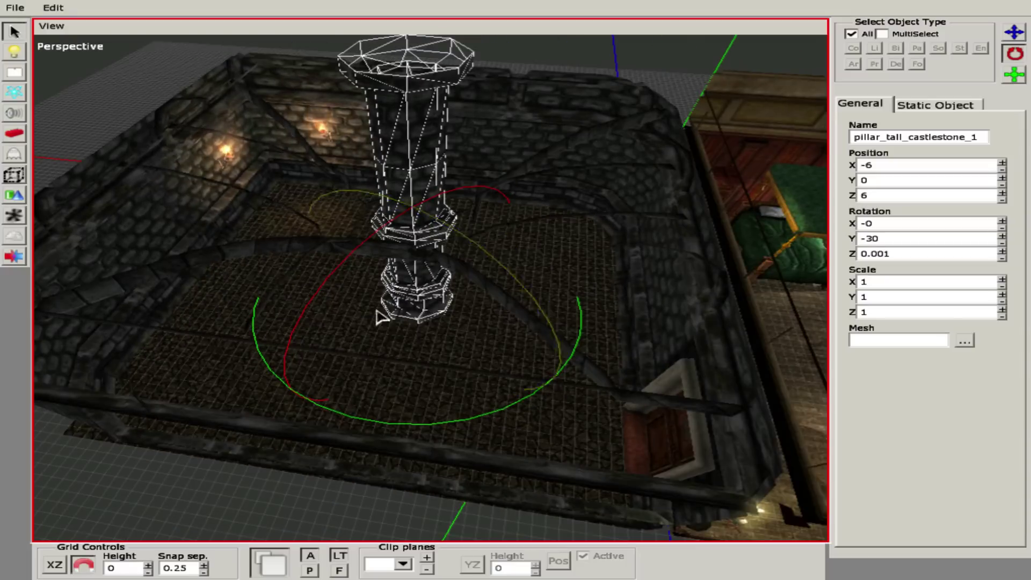
drag(304, 313, 290, 365)
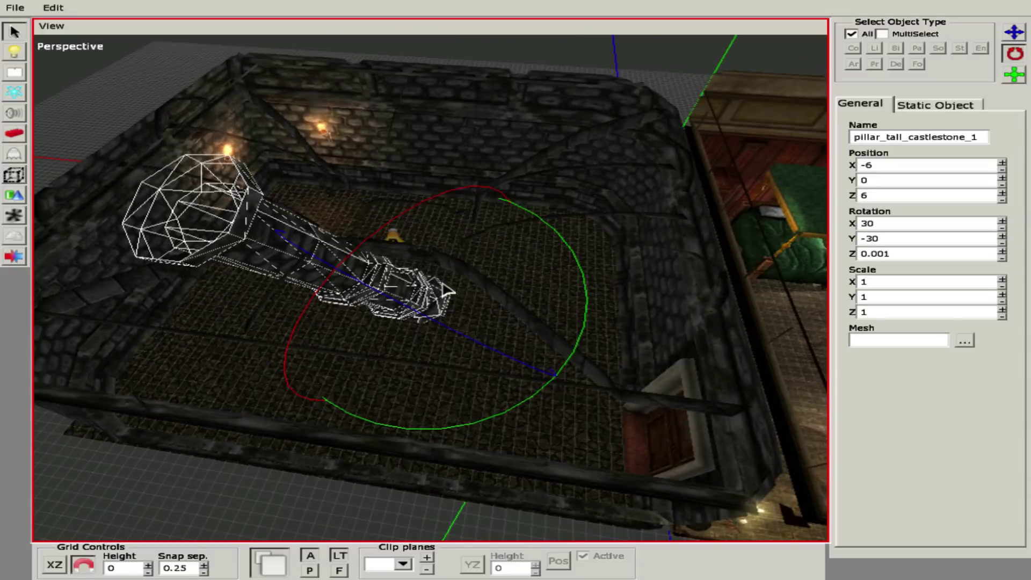
drag(449, 295, 387, 300)
middle_drag(387, 301, 398, 220)
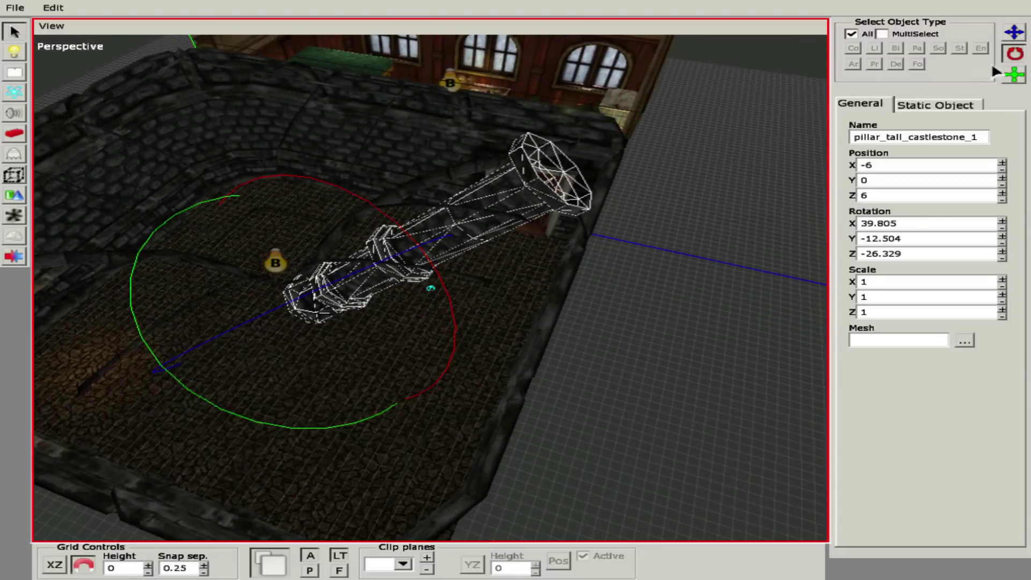
Scale the tilted pillar uniformly to 0.75 on all three axes
click(1017, 76)
middle_drag(350, 338, 467, 185)
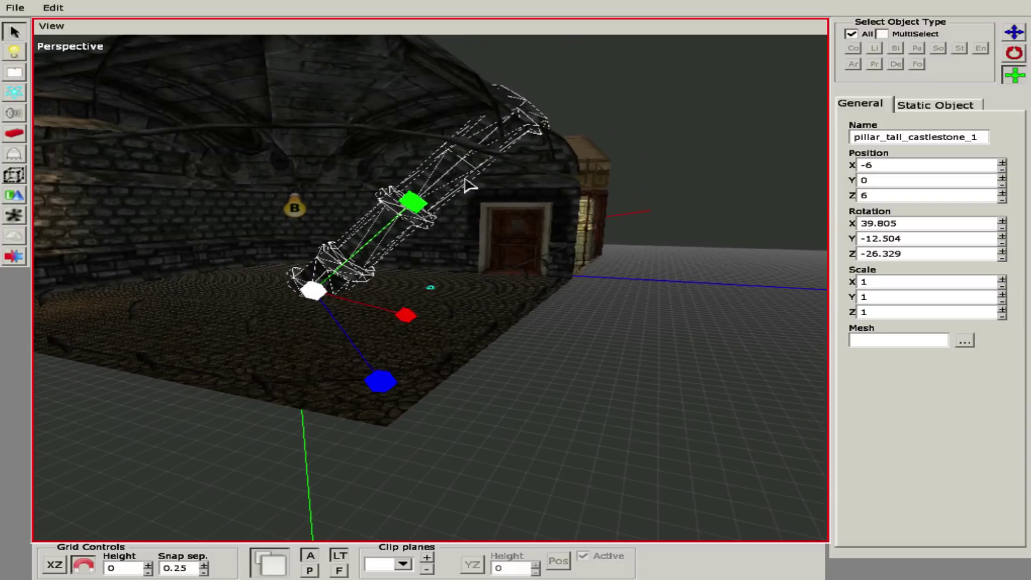
middle_drag(532, 240, 402, 200)
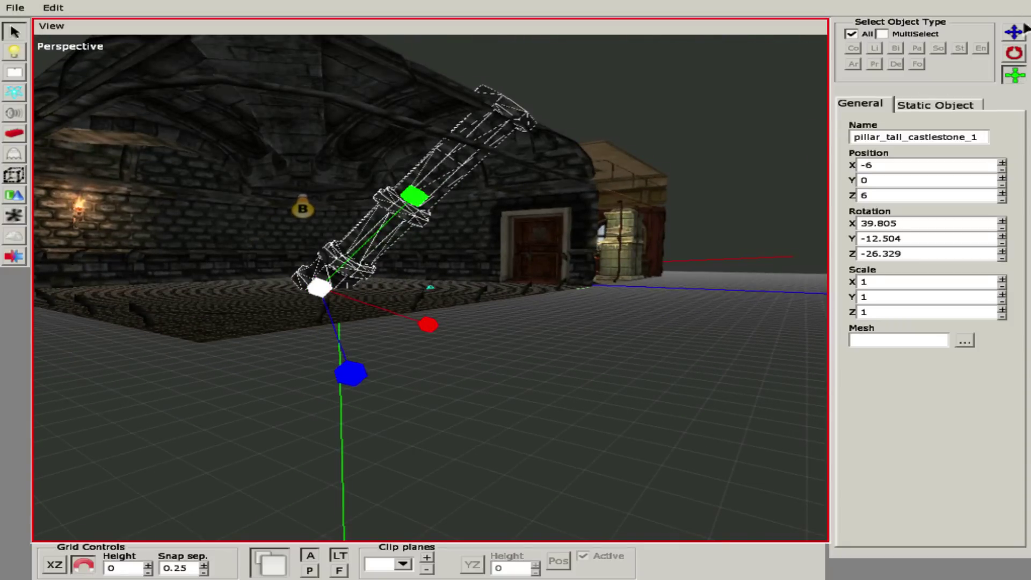
middle_drag(405, 260, 437, 292)
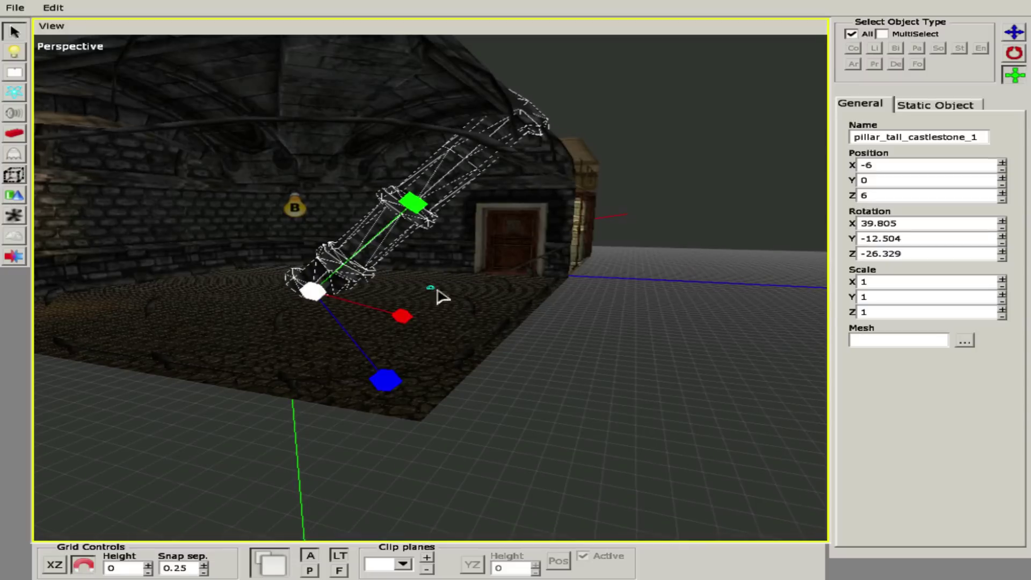
mouse_move(422, 207)
mouse_down()
mouse_move(456, 198)
mouse_move(418, 218)
mouse_move(428, 215)
mouse_up()
alt+drag(393, 305, 309, 290)
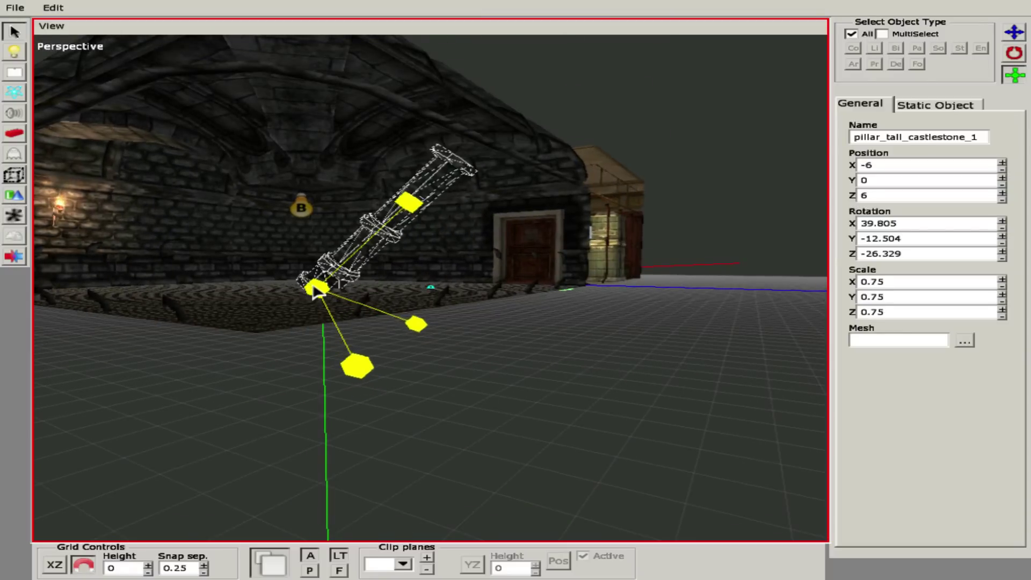
Scale the pillar along its X axis only, to 1.25
drag(418, 328, 342, 341)
middle_drag(348, 347, 426, 317)
drag(426, 318, 376, 321)
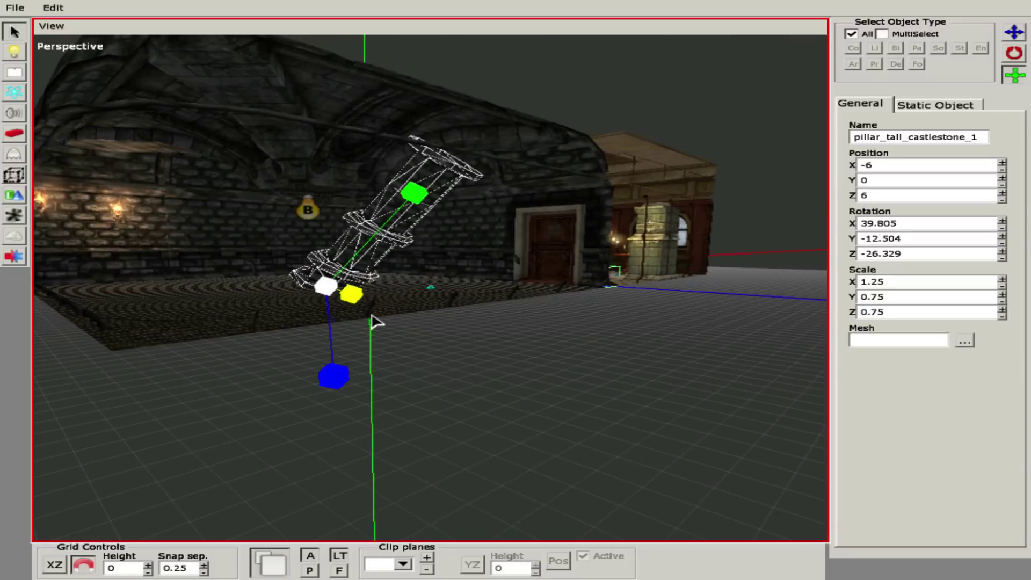
Scale the tilted pillar along its X axis only, to 2.5
middle_drag(371, 321, 500, 309)
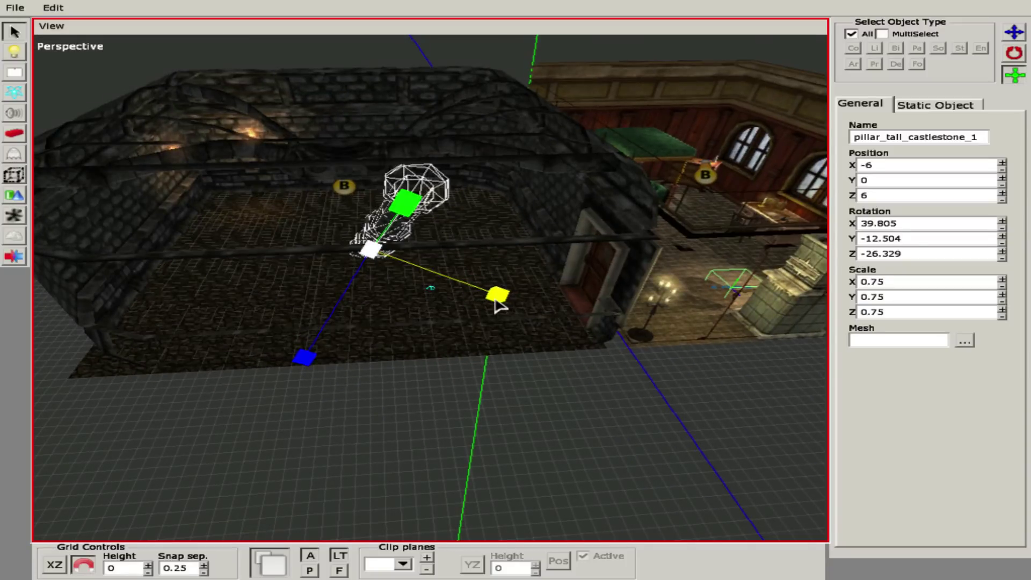
drag(494, 300, 445, 218)
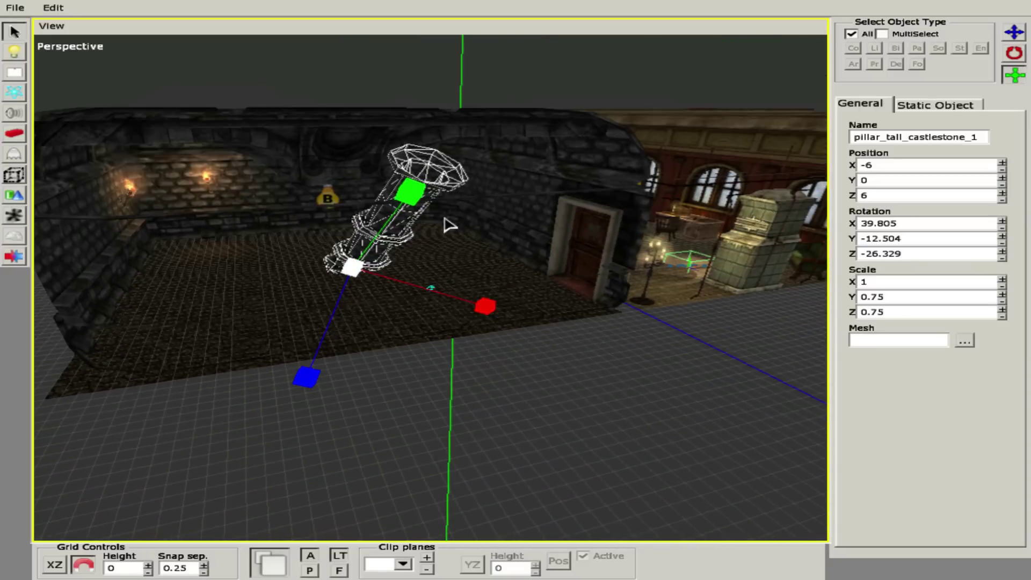
middle_drag(523, 320, 470, 333)
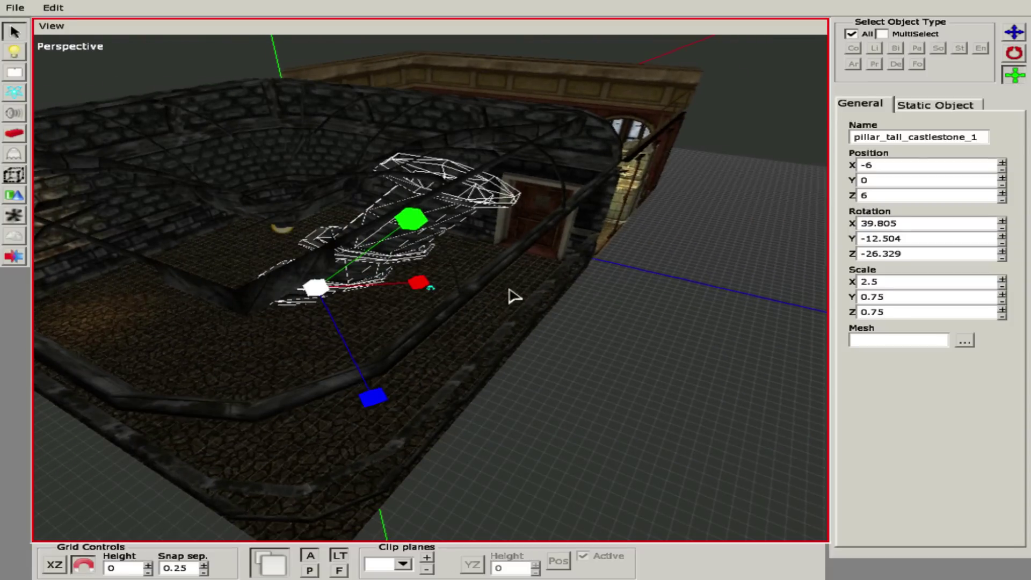
middle_drag(513, 295, 357, 306)
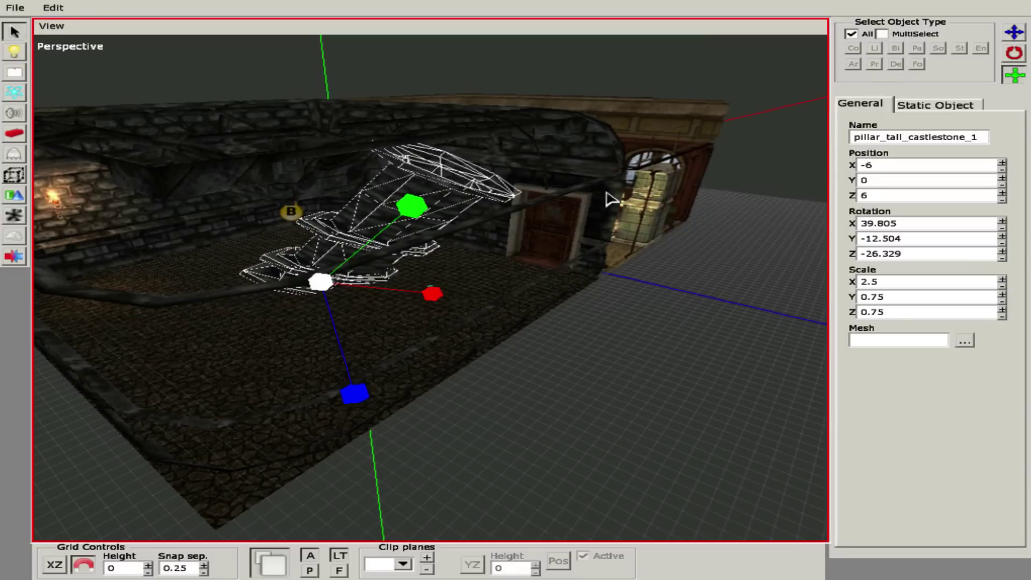
middle_drag(611, 200, 421, 263)
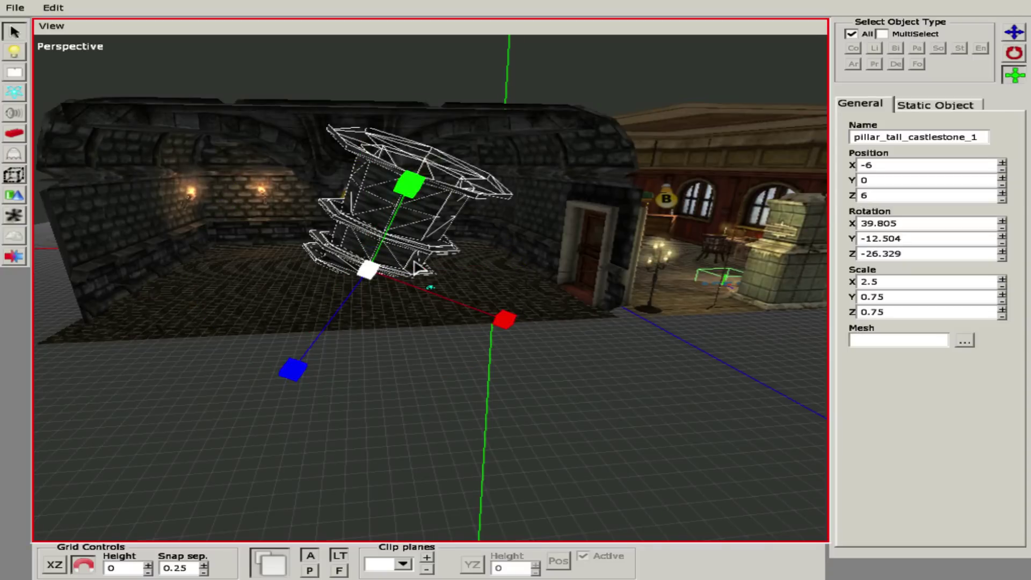
scroll(414, 262, up, 3)
scroll(413, 260, down, 3)
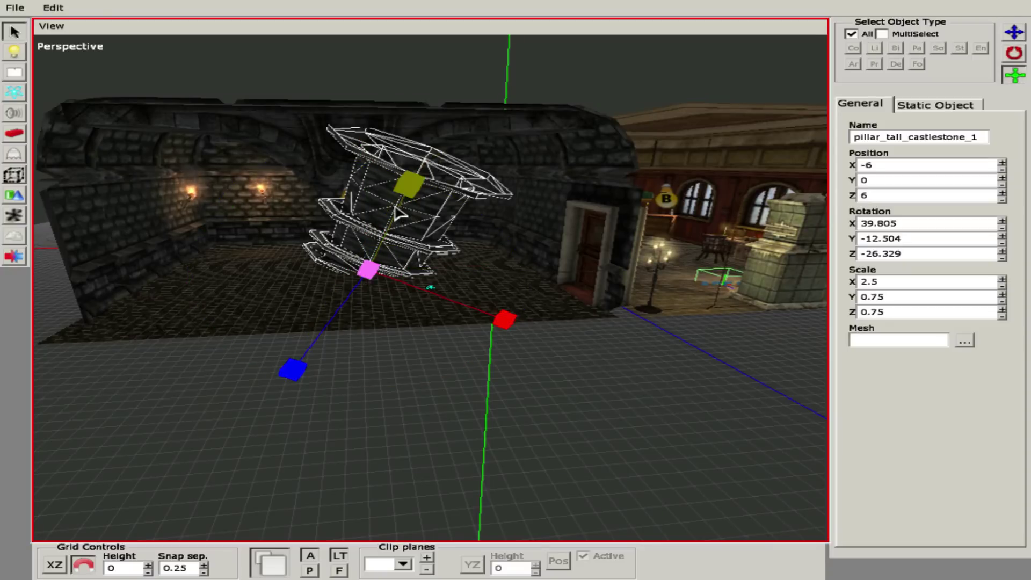
Raise the pillar to Y 4.5 and rotate it about its X axis to 99.805
key(t)
drag(357, 166, 275, 56)
key(r)
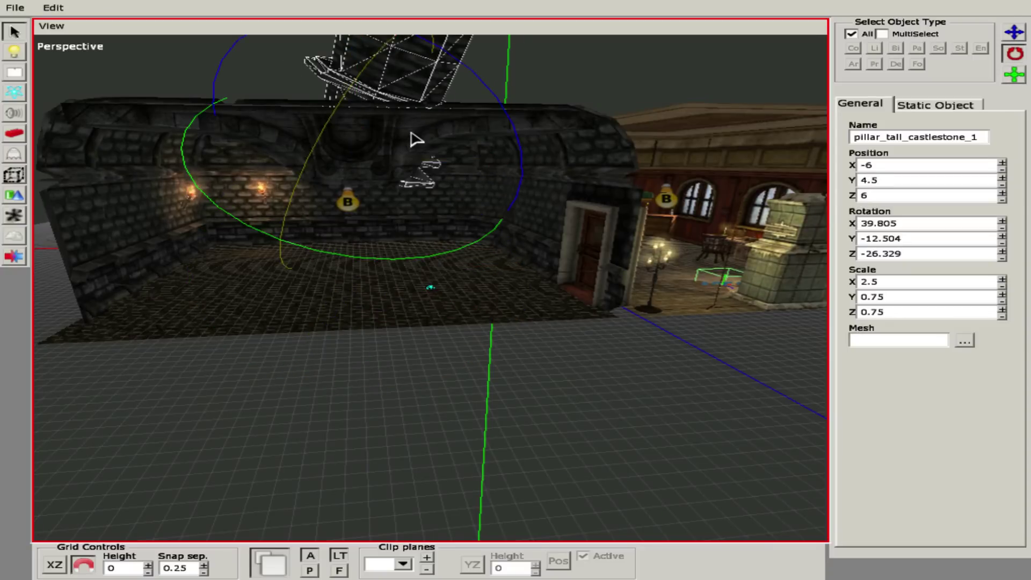
drag(311, 195, 364, 248)
middle_drag(363, 249, 346, 333)
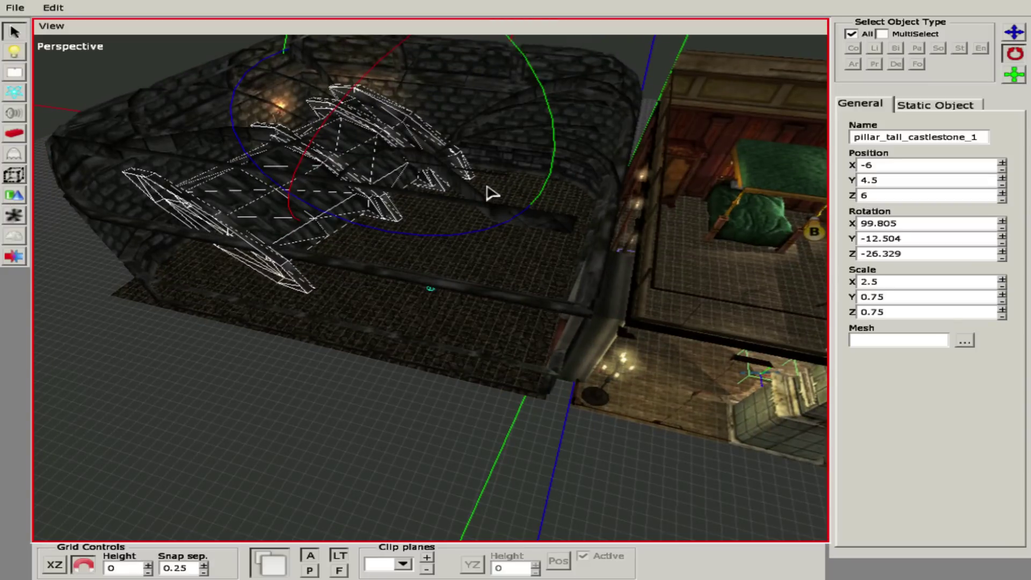
Turn the perspective viewport's grid off and back on, and check its display options
middle_drag(491, 194, 409, 285)
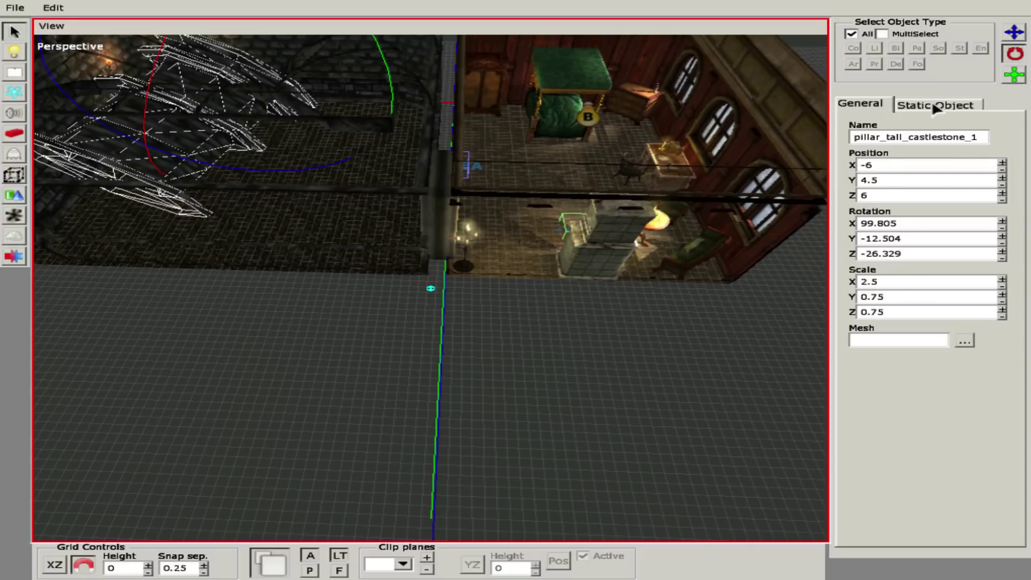
middle_drag(570, 172, 437, 287)
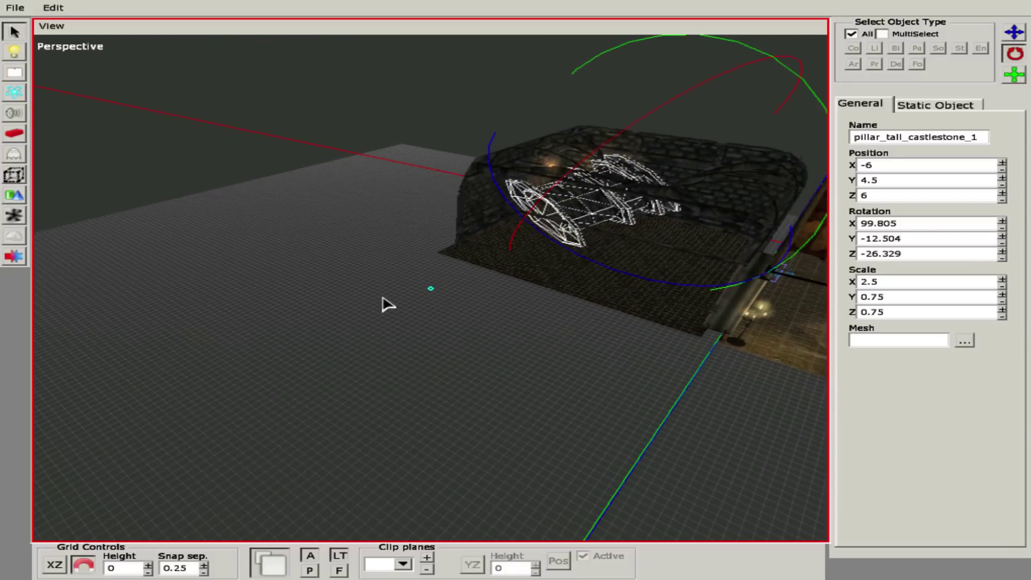
key(g)
key(g)
click(59, 27)
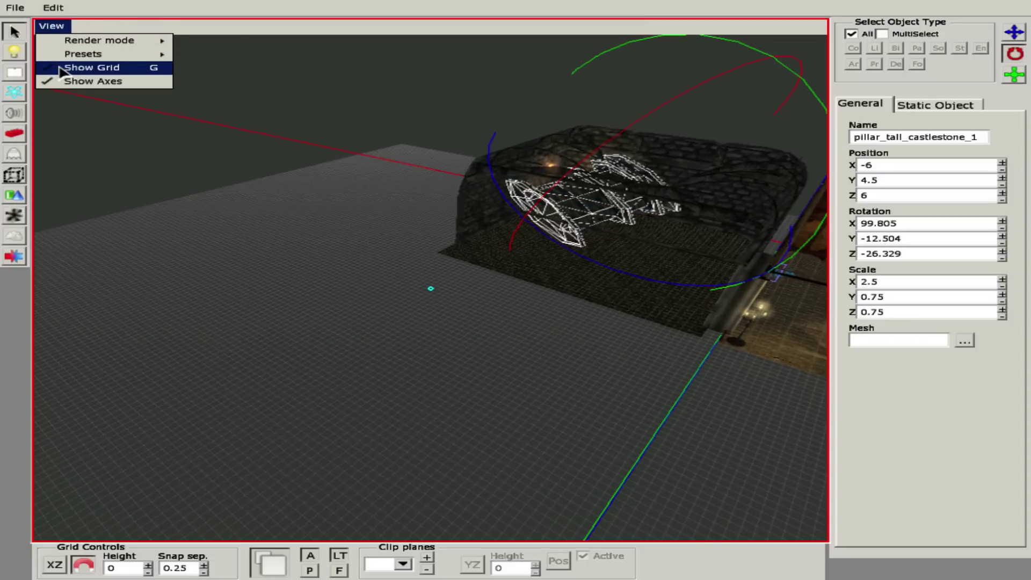
click(77, 28)
alt+middle_drag(436, 289, 182, 323)
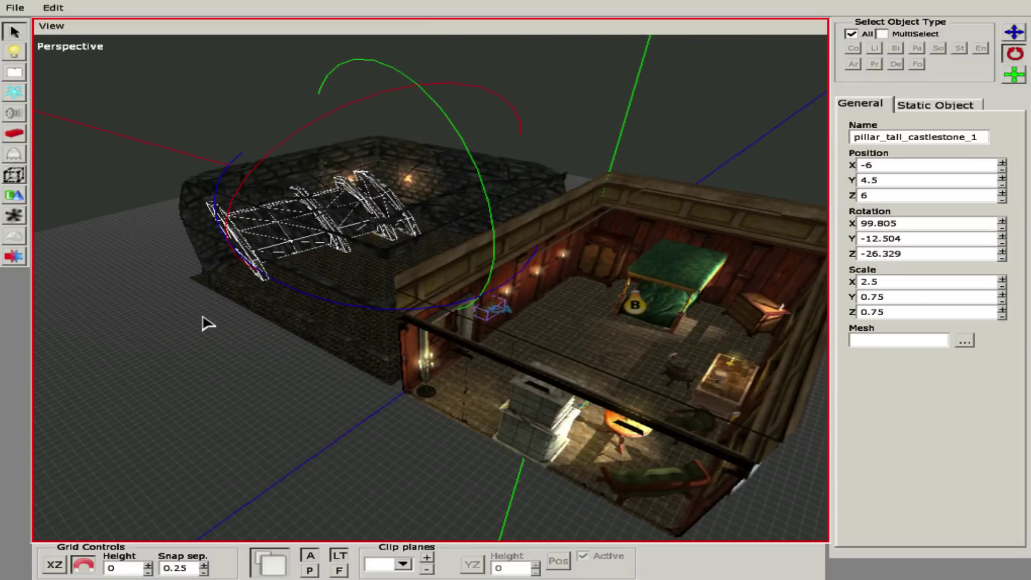
Hide the coordinate axes and the grid in the perspective viewport
click(52, 26)
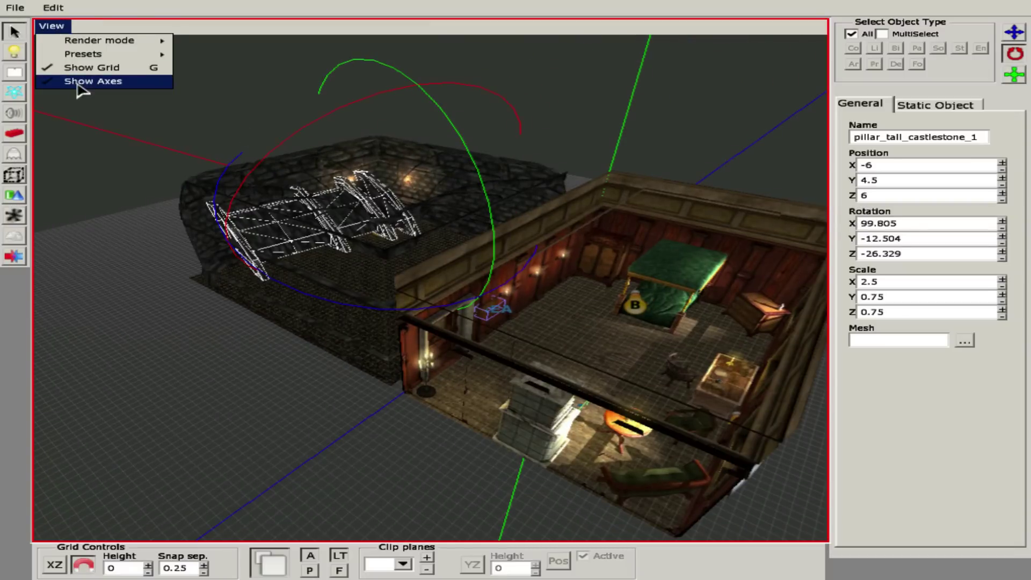
click(156, 82)
middle_drag(162, 89, 526, 138)
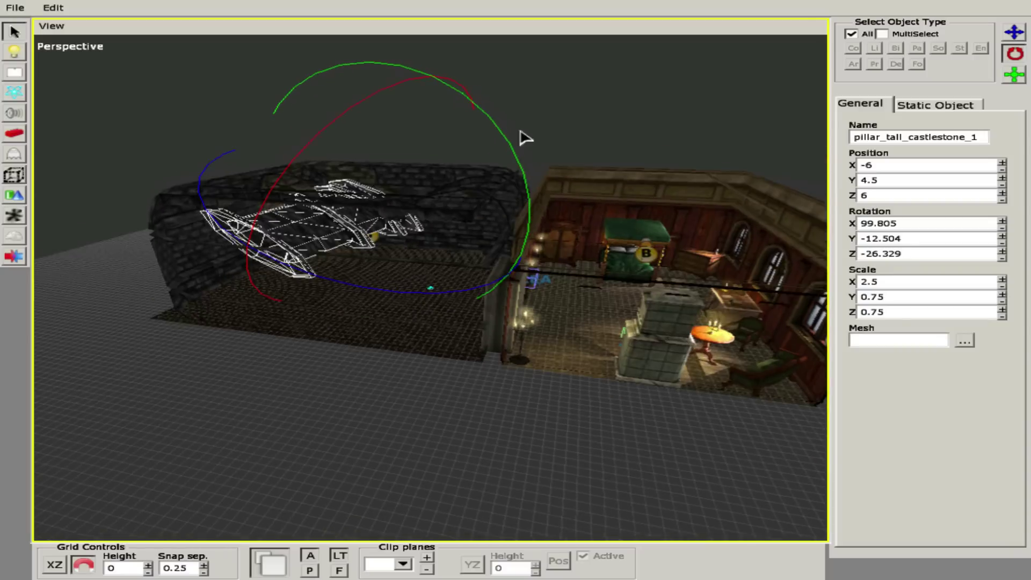
middle_drag(156, 127, 205, 215)
Show the grid and the coordinate axes again in the perspective viewport
click(51, 26)
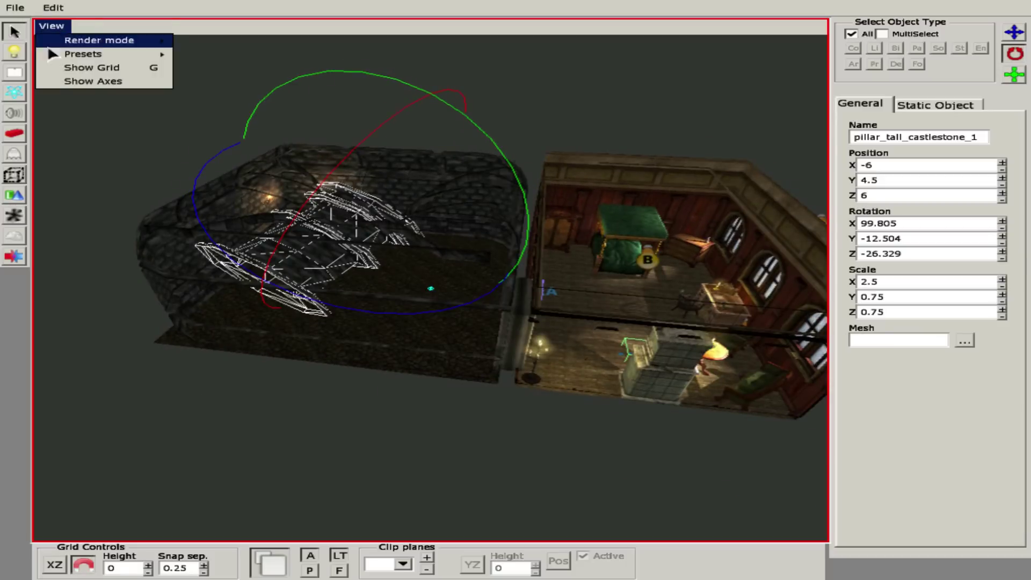
click(64, 68)
click(51, 26)
click(64, 83)
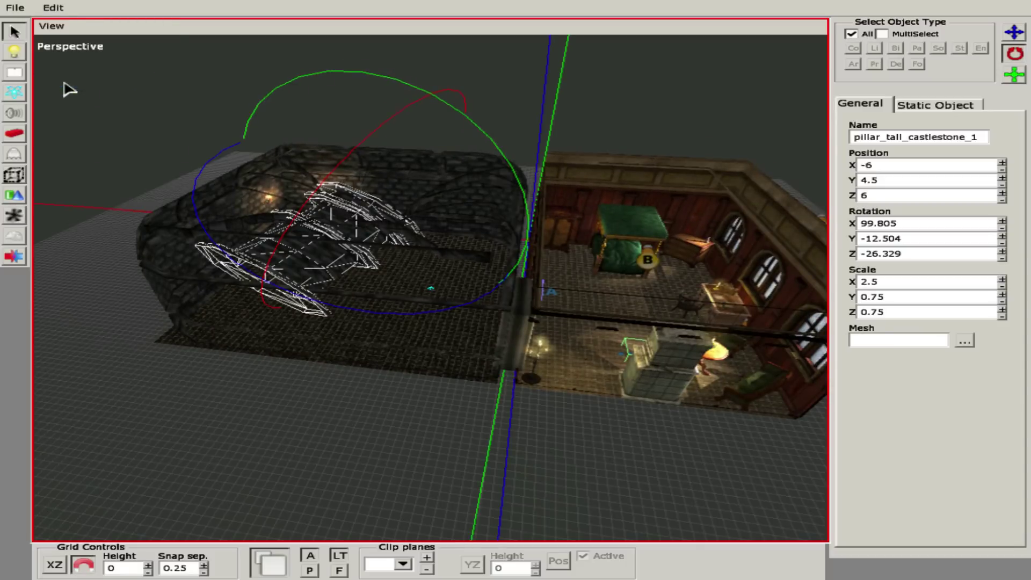
Switch the perspective viewport's render mode to Wireframe and inspect the furnished room in it
middle_drag(64, 88, 210, 14)
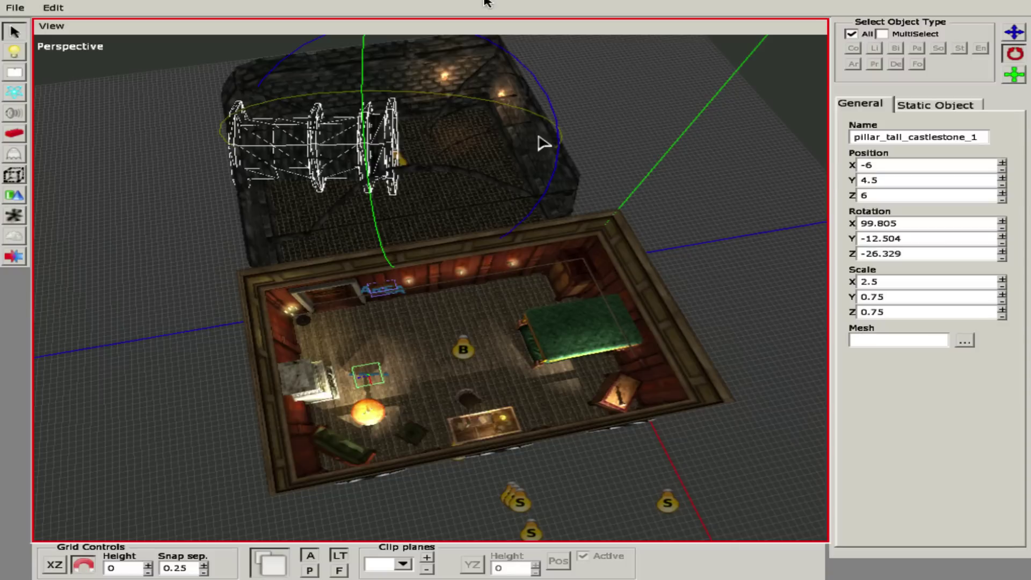
click(46, 27)
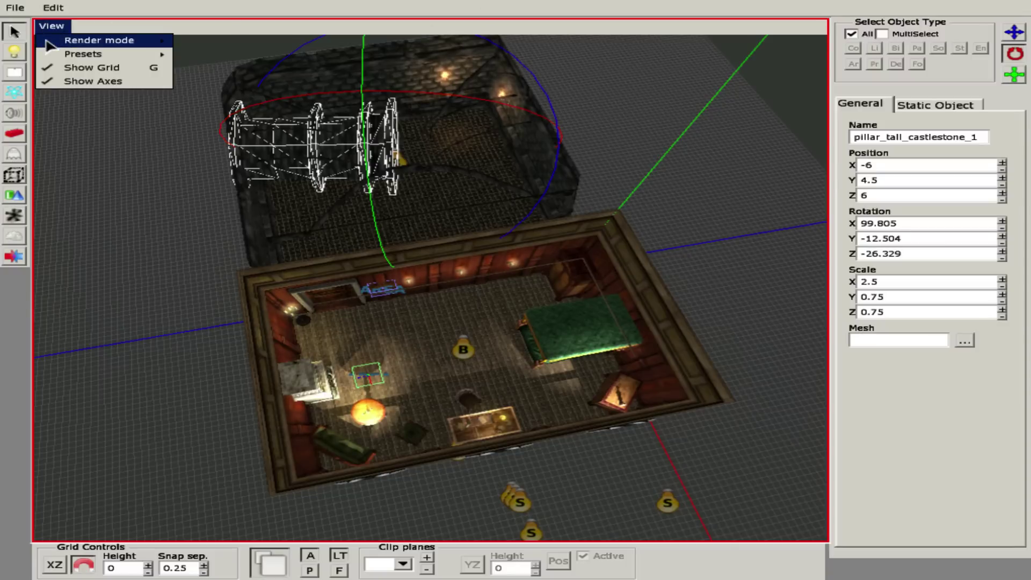
mouse_move(143, 43)
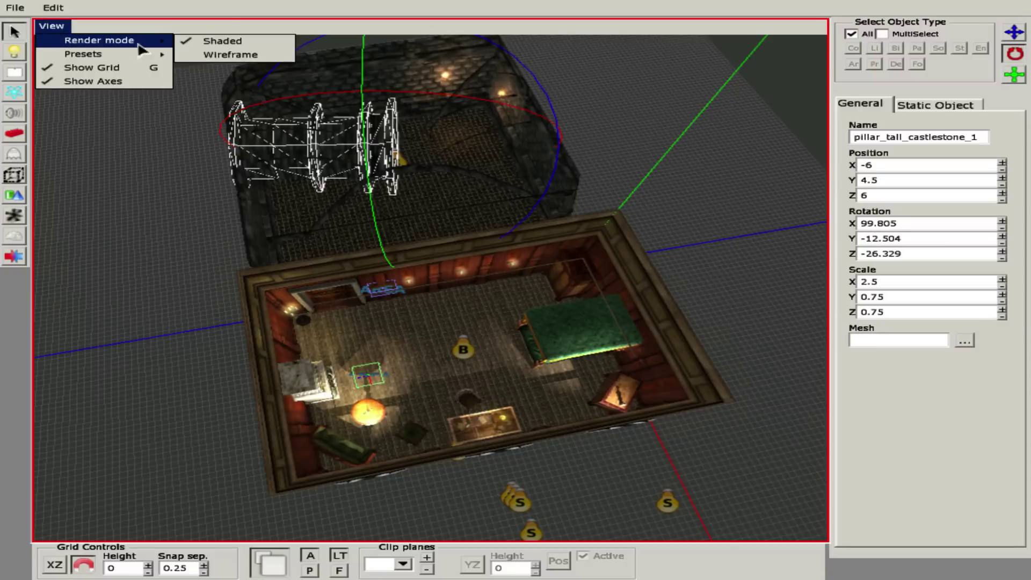
click(228, 56)
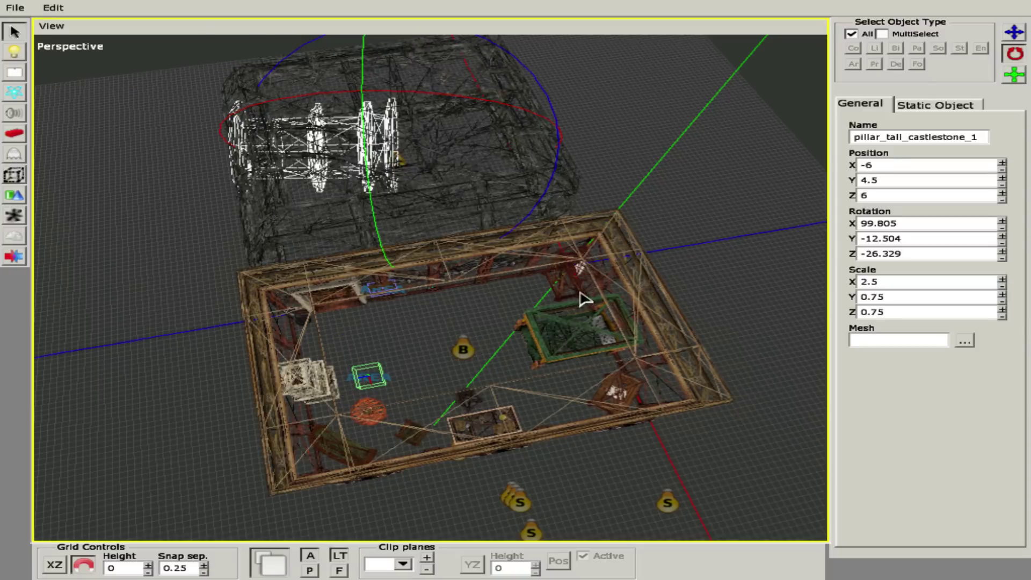
alt+drag(579, 292, 529, 226)
scroll(529, 226, up, 3)
middle_drag(532, 232, 494, 316)
Return to the four-viewport layout and toggle the Front and Top viewports between enlarged and normal size
key(space)
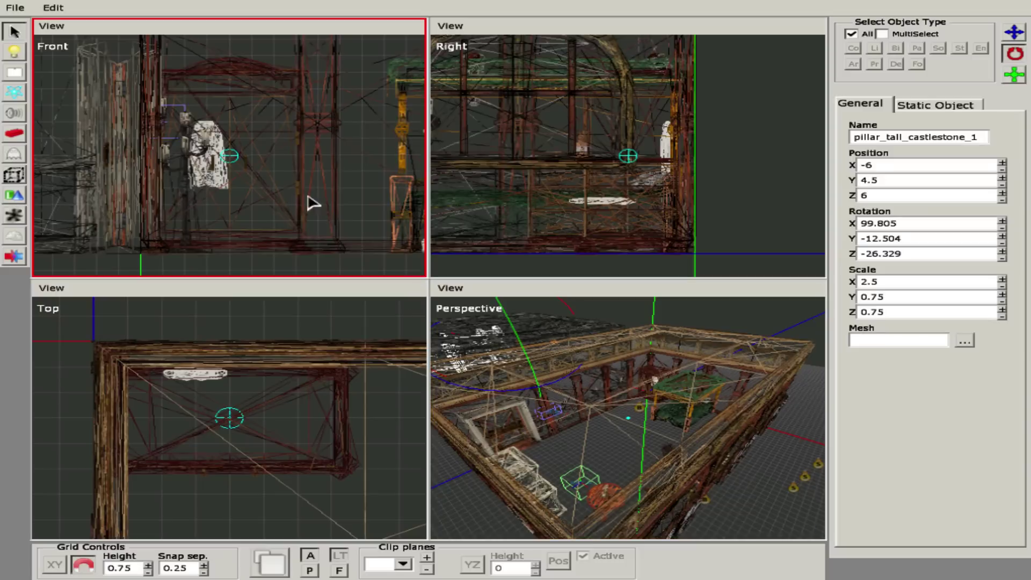
key(space)
key(space)
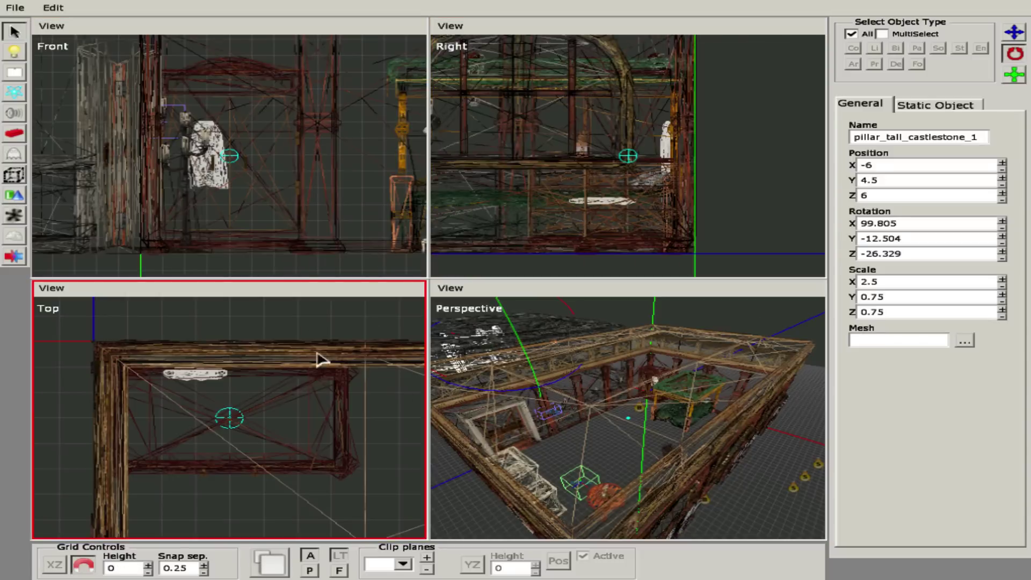
key(space)
key(space)
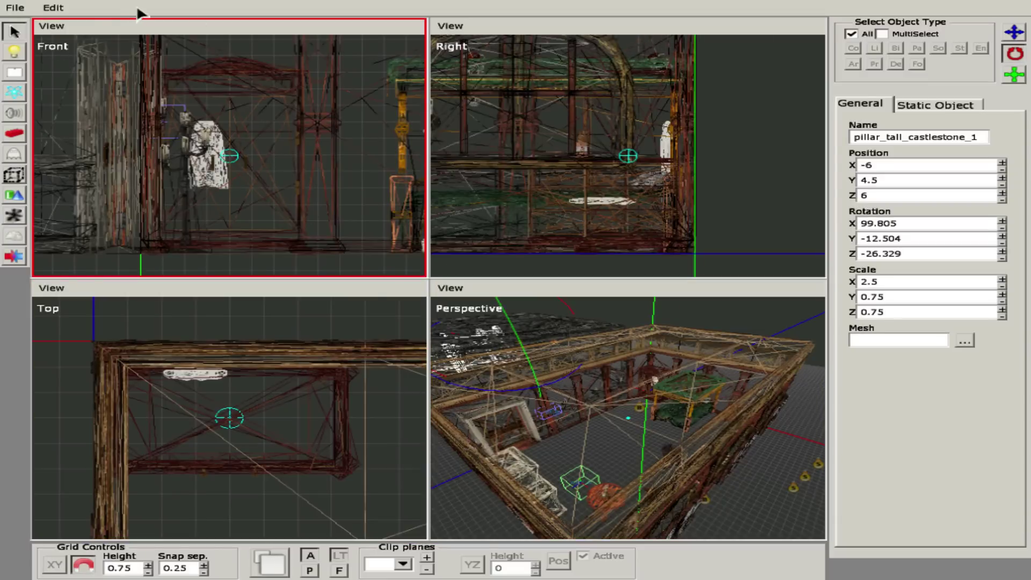
Check the Front viewport's render modes and set the Perspective viewport back to Shaded
click(54, 26)
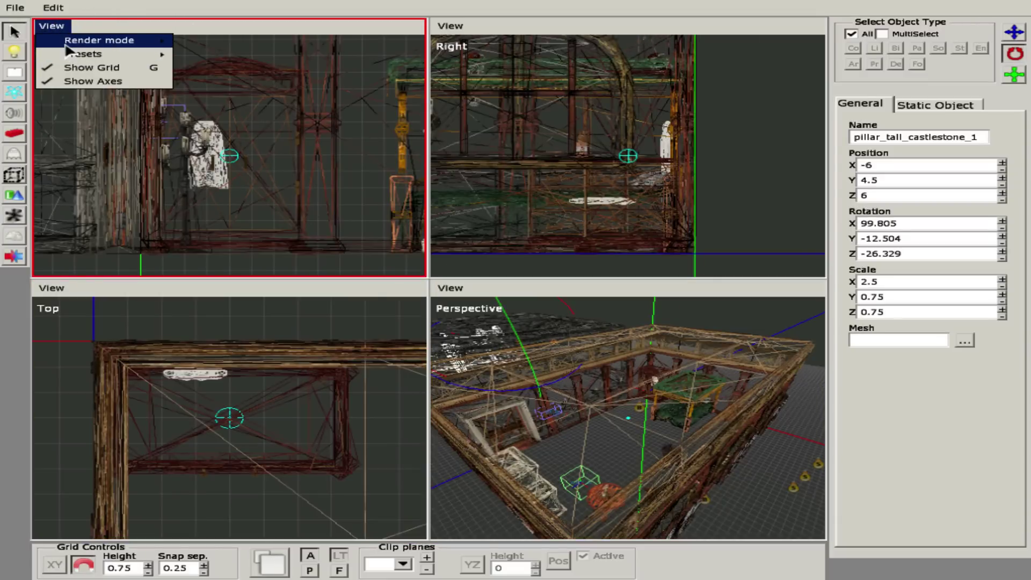
mouse_move(66, 46)
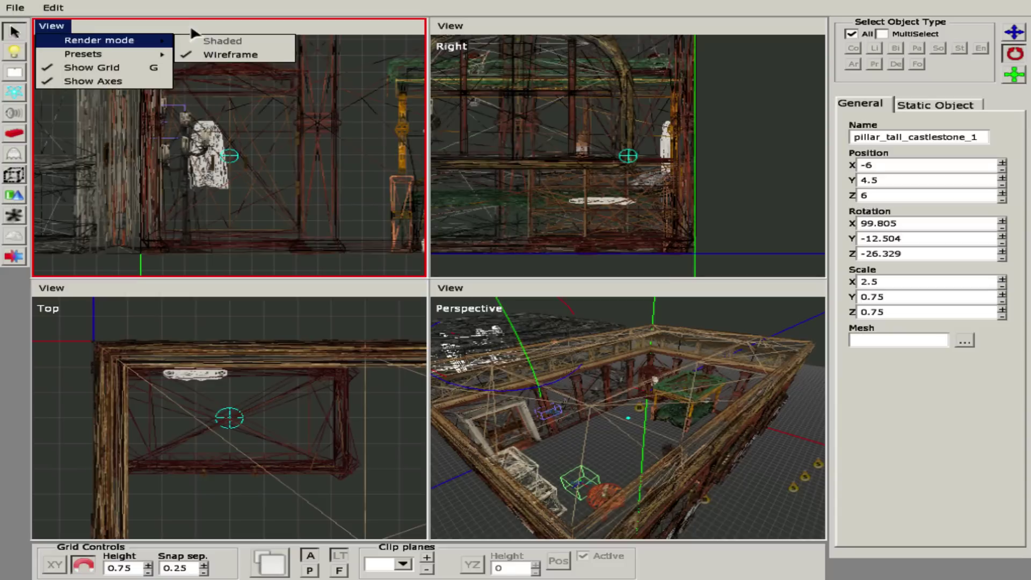
click(450, 289)
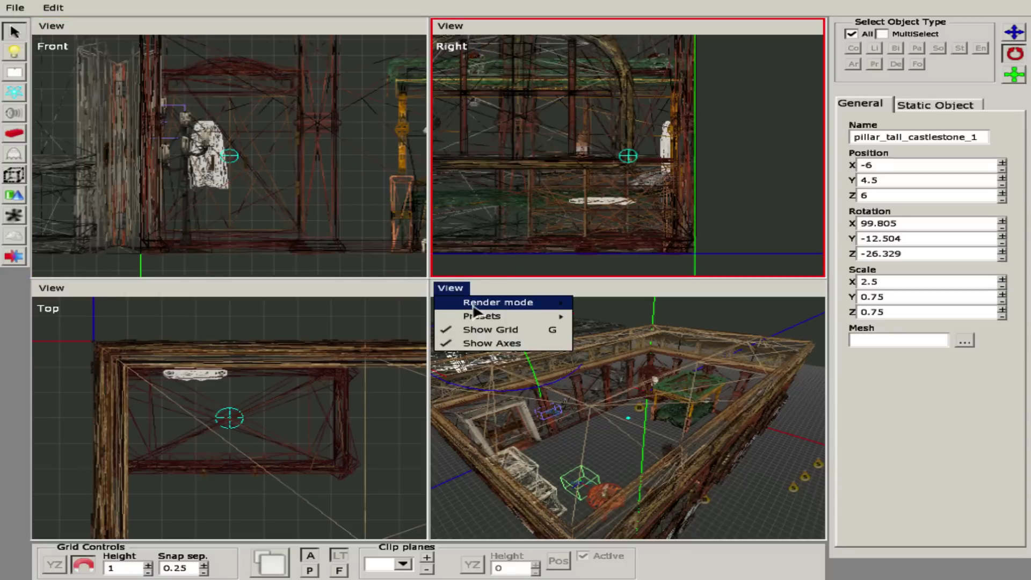
mouse_move(475, 304)
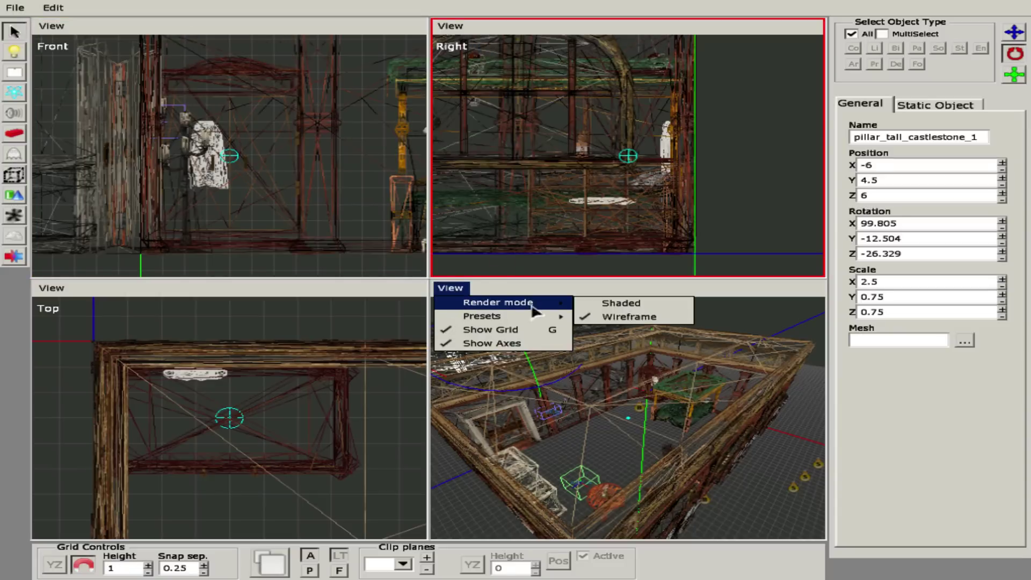
click(605, 304)
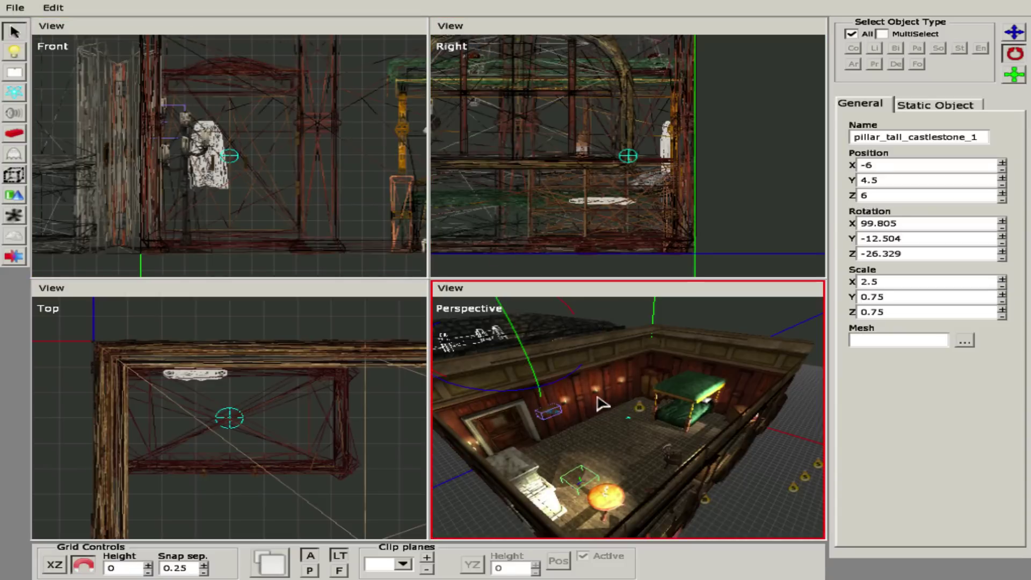
Enlarge the Perspective viewport, apply the Front view preset to it, and toggle the viewport layout
key(space)
click(52, 27)
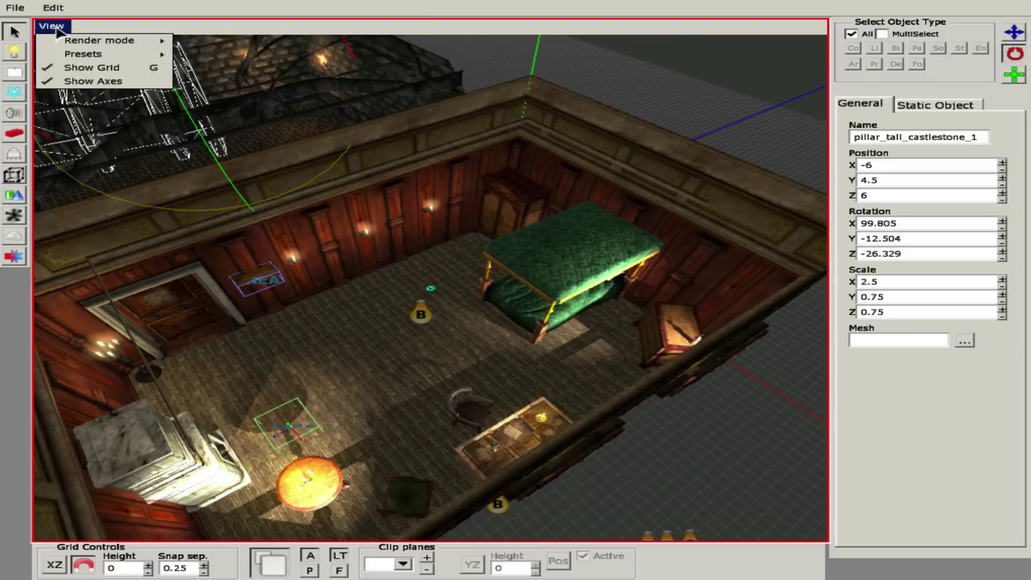
mouse_move(83, 54)
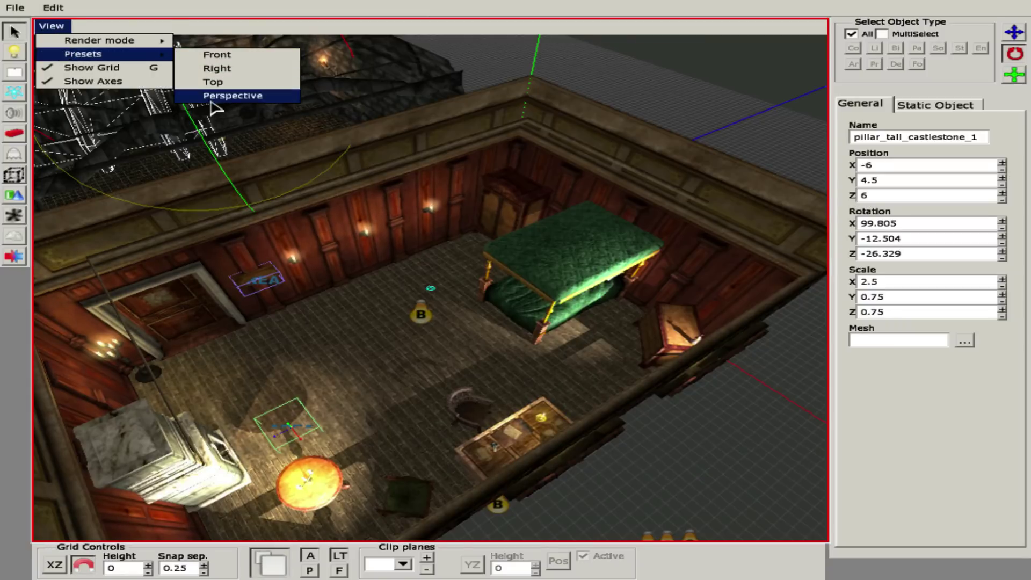
click(212, 57)
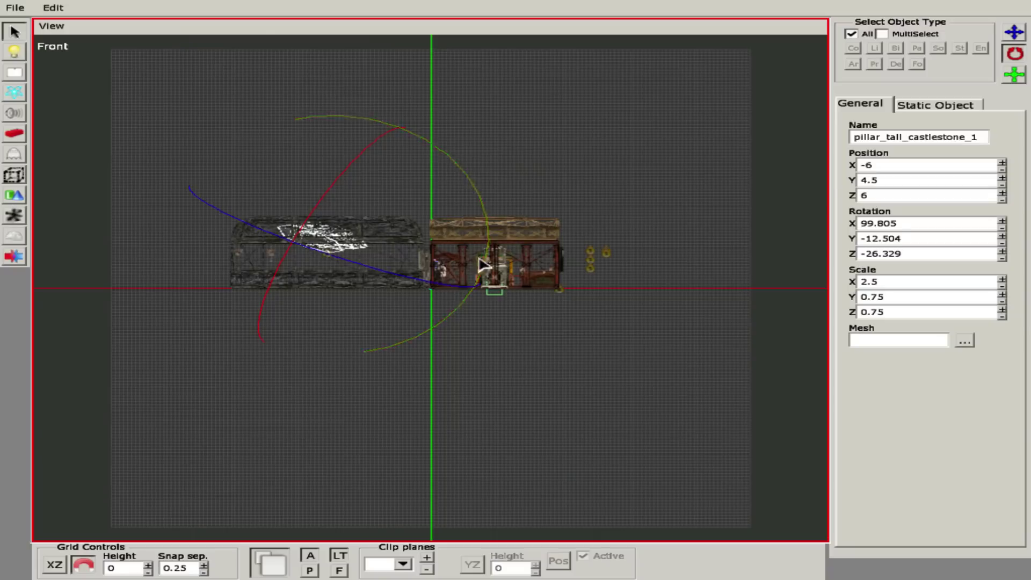
key(space)
key(space)
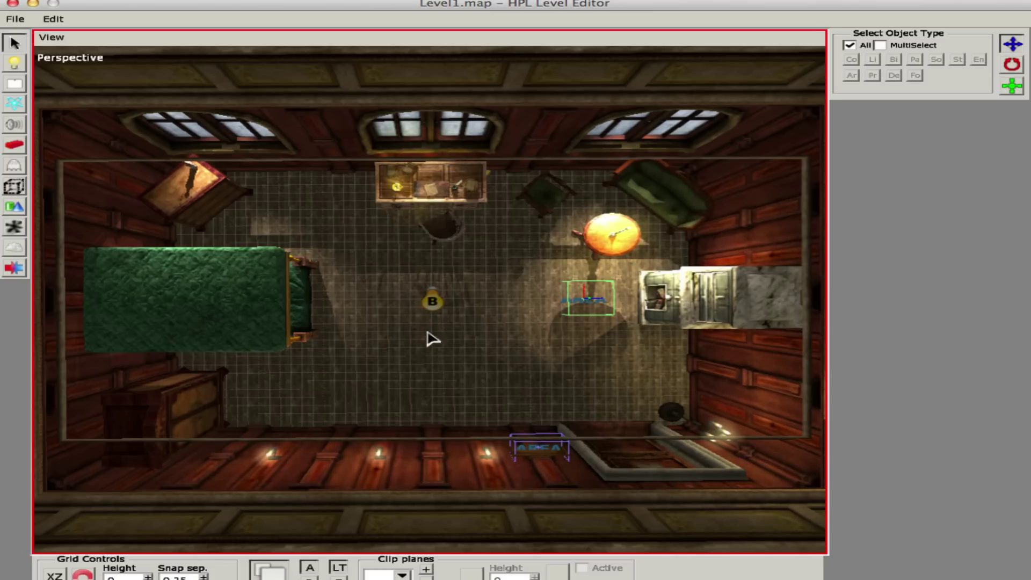
Open the level settings, review the SkyBox, Fog and Decals options, and close them without changes
alt+drag(449, 376, 554, 321)
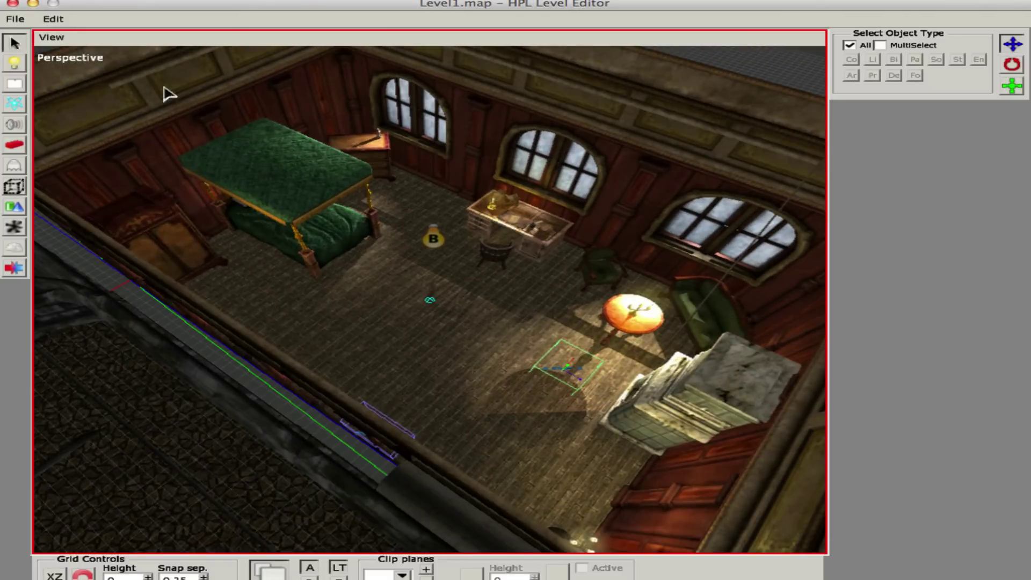
click(10, 18)
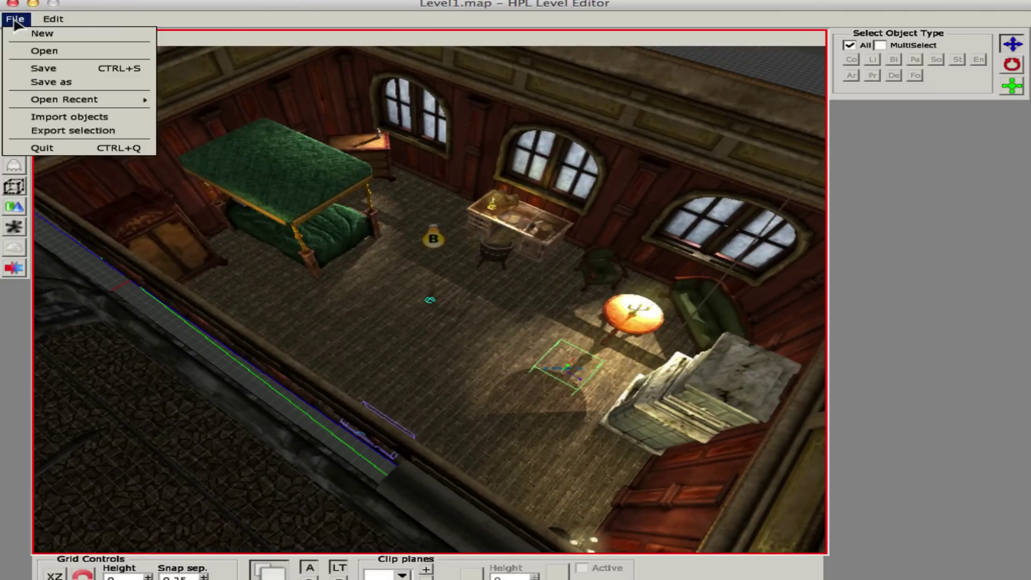
click(52, 20)
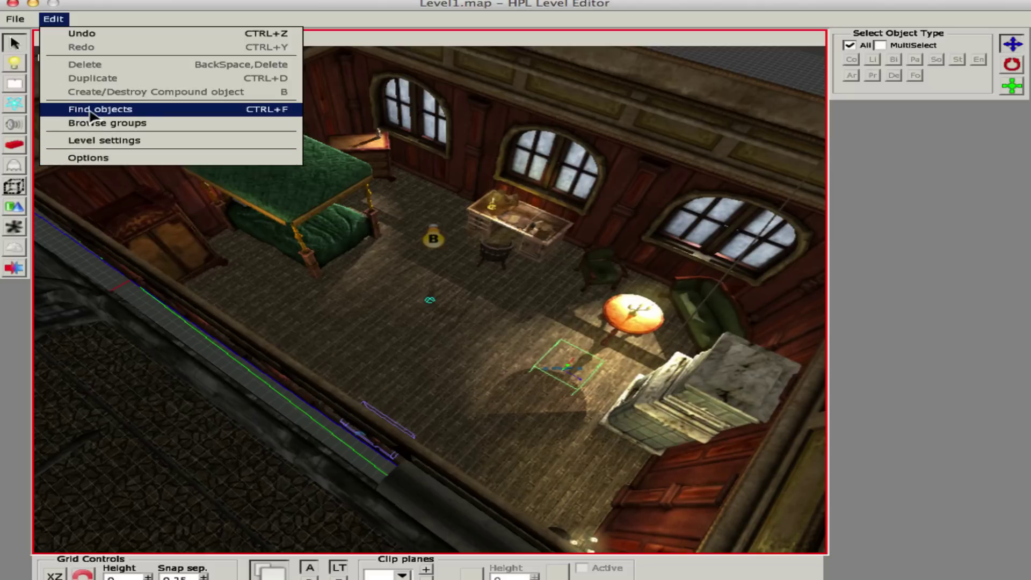
click(137, 143)
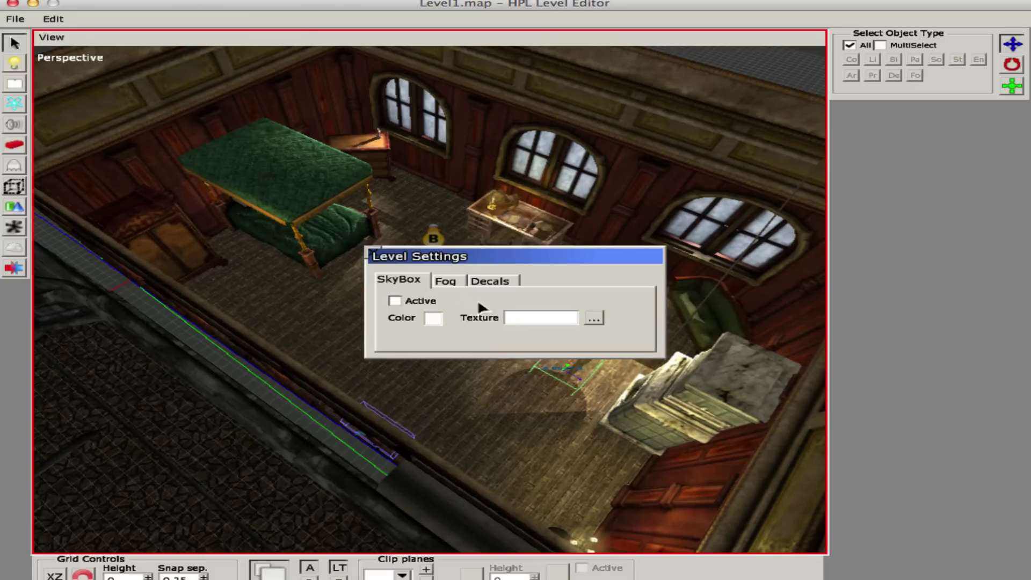
alt+drag(330, 218, 434, 237)
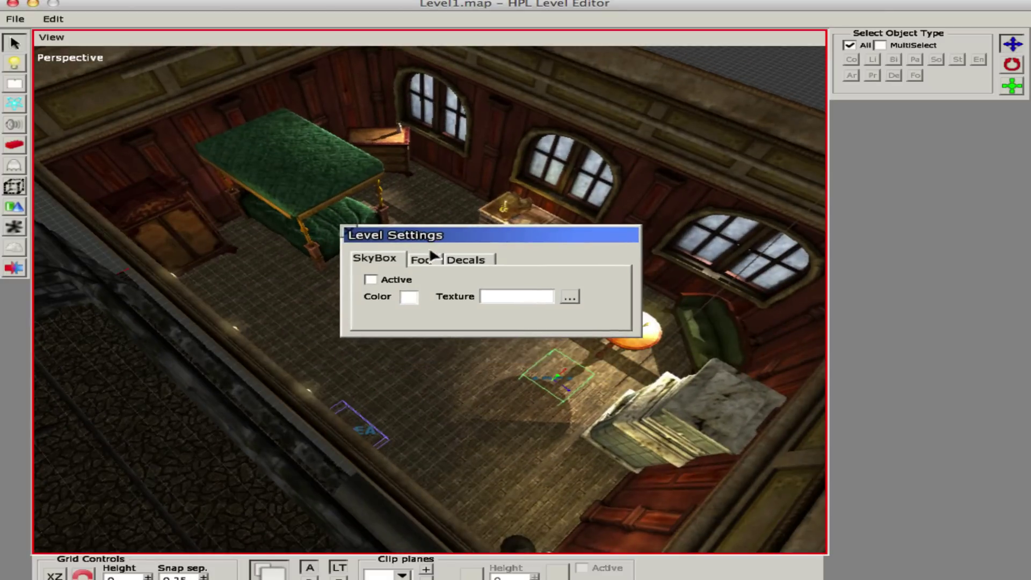
click(428, 262)
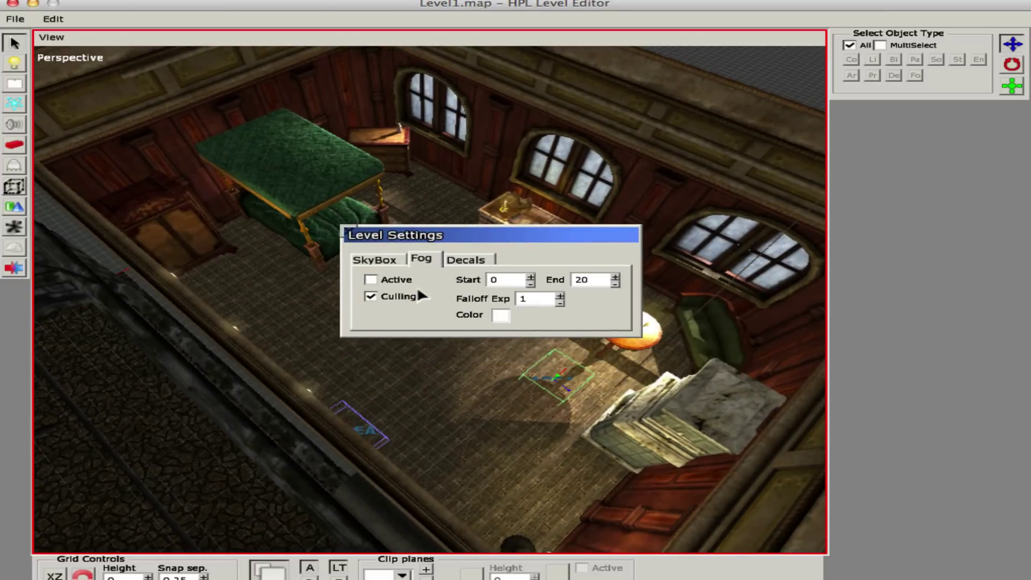
click(462, 261)
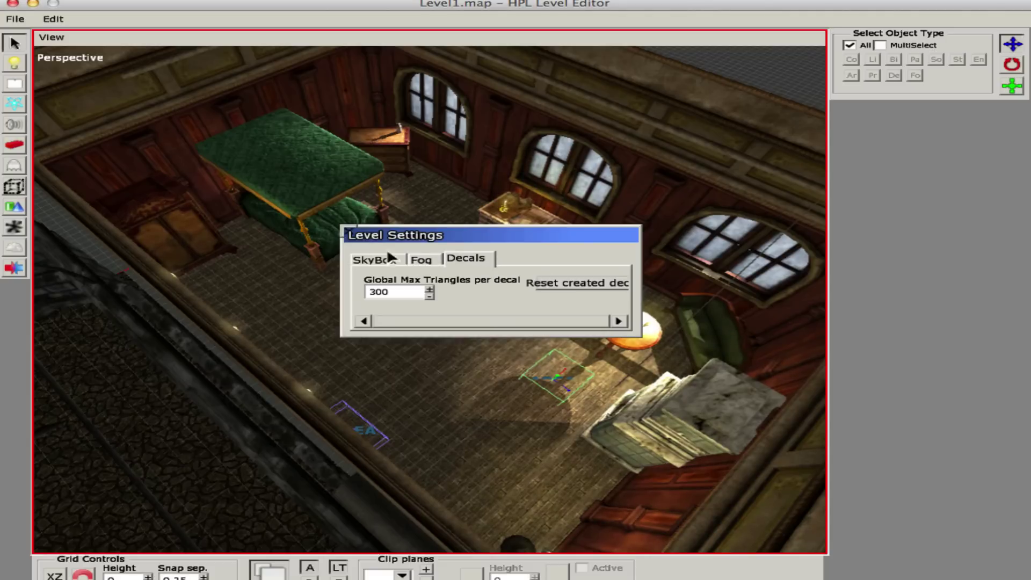
middle_drag(449, 189, 324, 214)
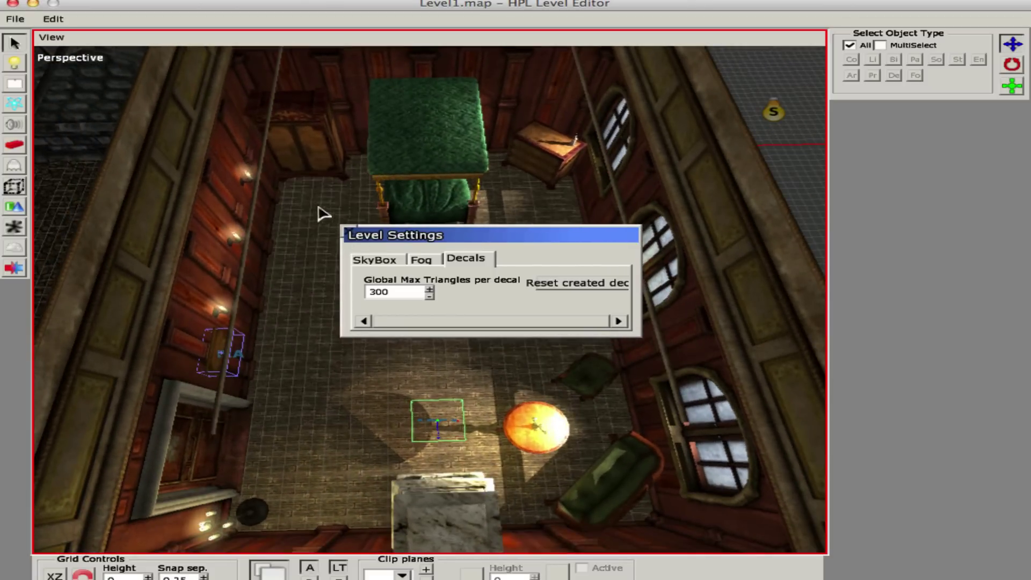
click(348, 237)
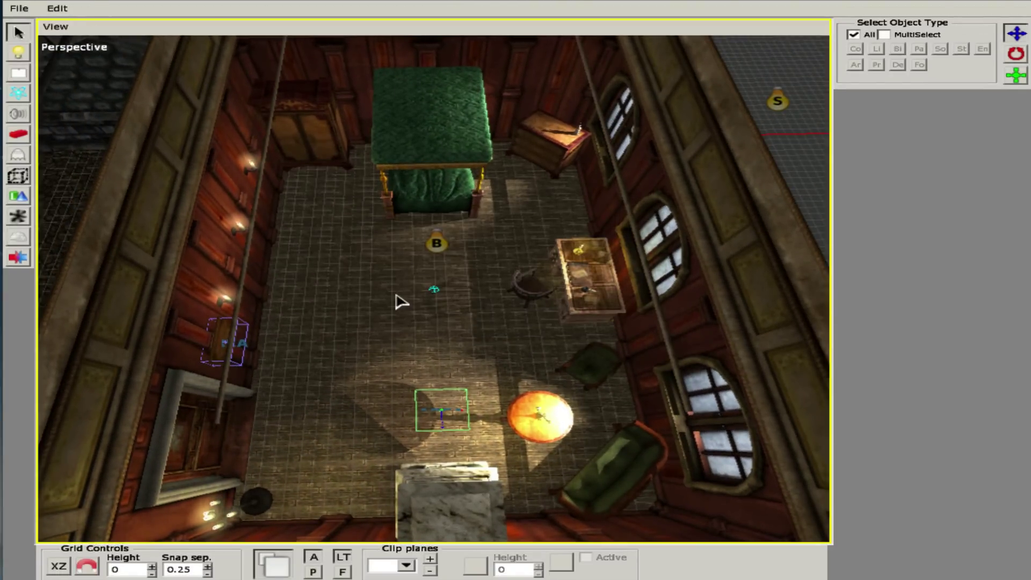
Inspect the furnished room from several angles, select the door entity to view its properties, and clear the selection
alt+drag(398, 295, 539, 297)
middle_drag(541, 304, 274, 260)
mouse_move(431, 286)
middle_down()
mouse_move(333, 319)
mouse_move(485, 337)
middle_up()
scroll(413, 318, up, 5)
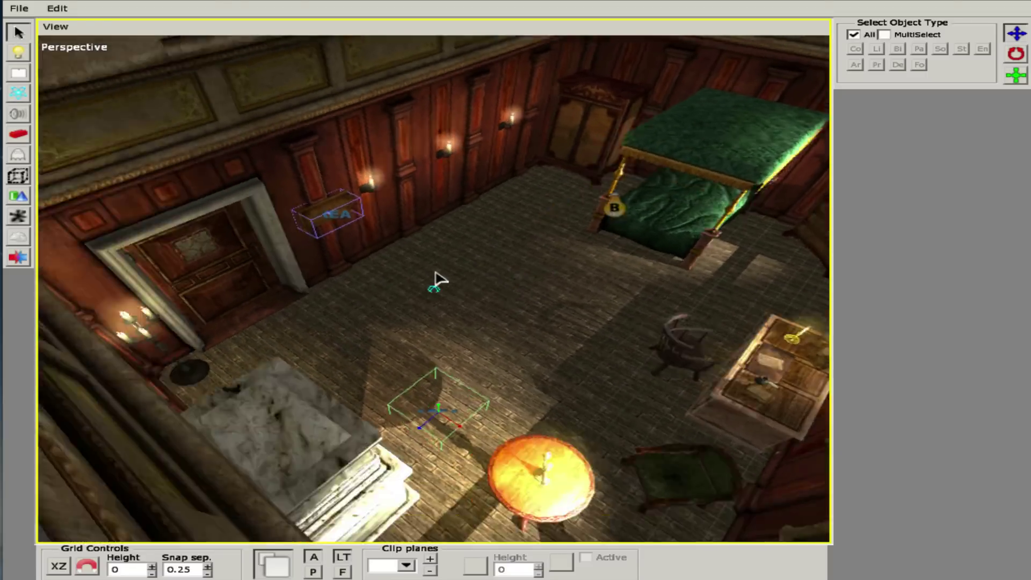
middle_drag(438, 279, 288, 272)
click(276, 268)
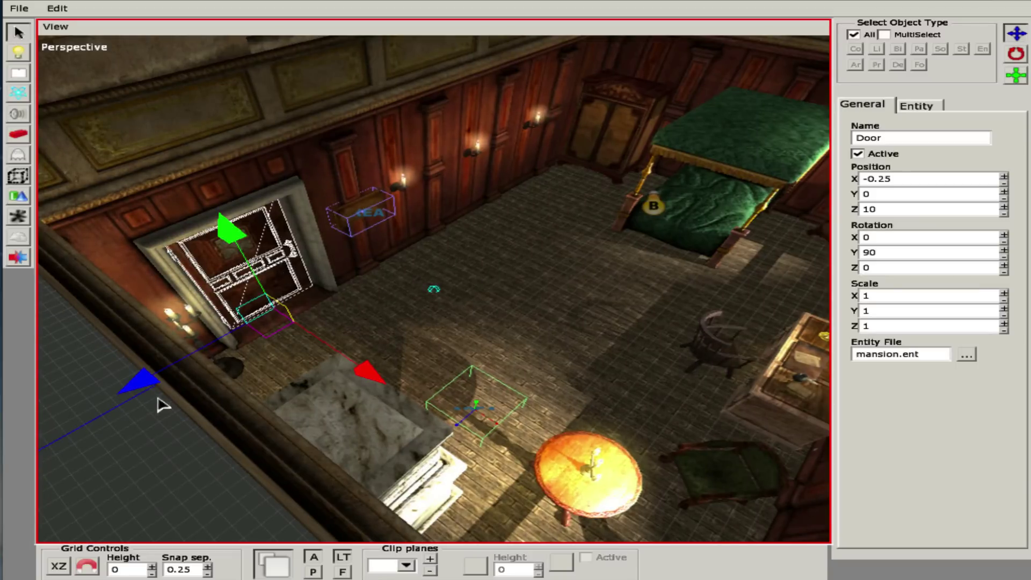
click(110, 428)
middle_drag(110, 428, 462, 302)
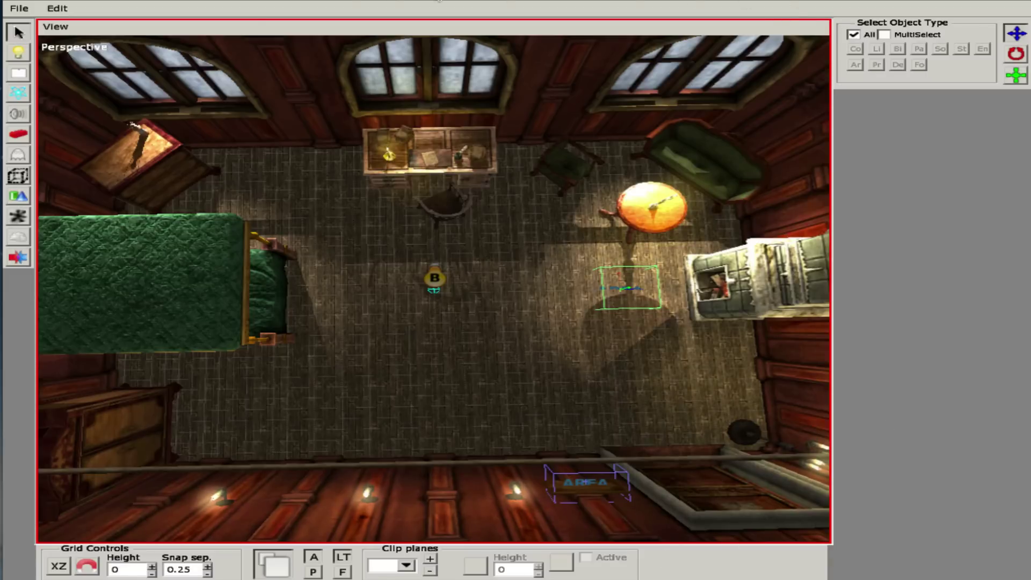
alt+drag(450, 369, 450, 267)
middle_drag(454, 275, 502, 364)
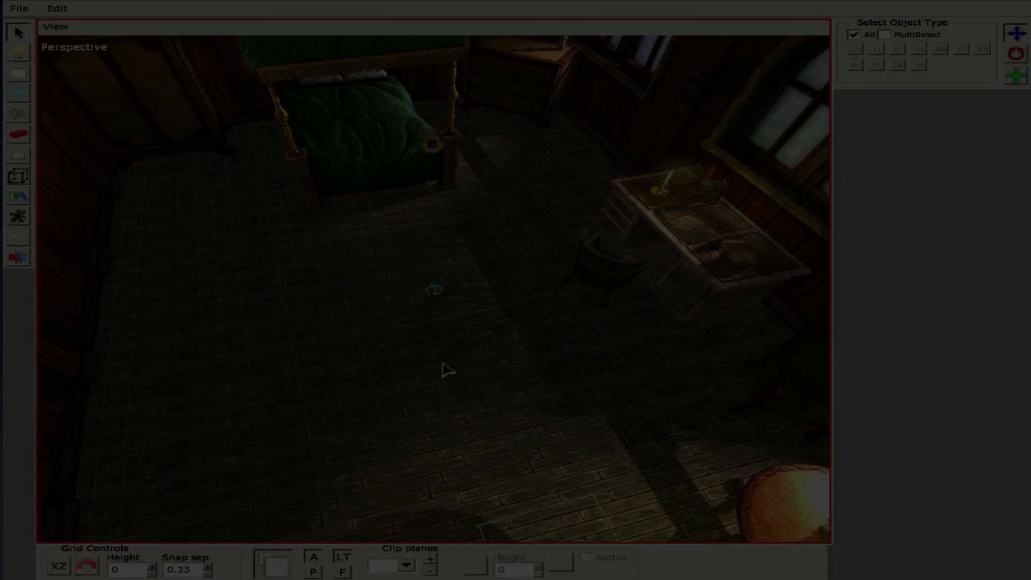